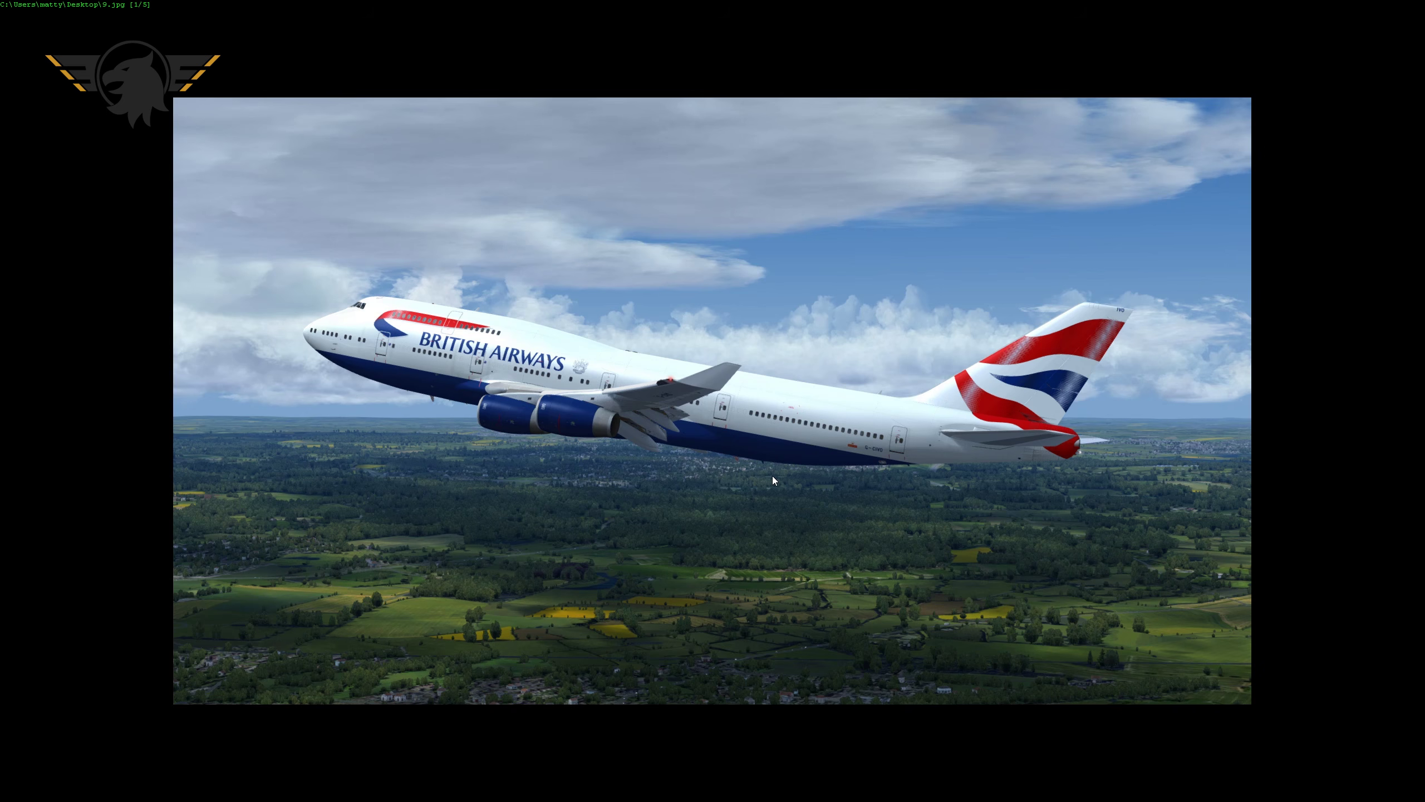
# Step: Browse the sample flight simulator images saved on the desktop and close the image viewer
pyautogui.click(848, 460)
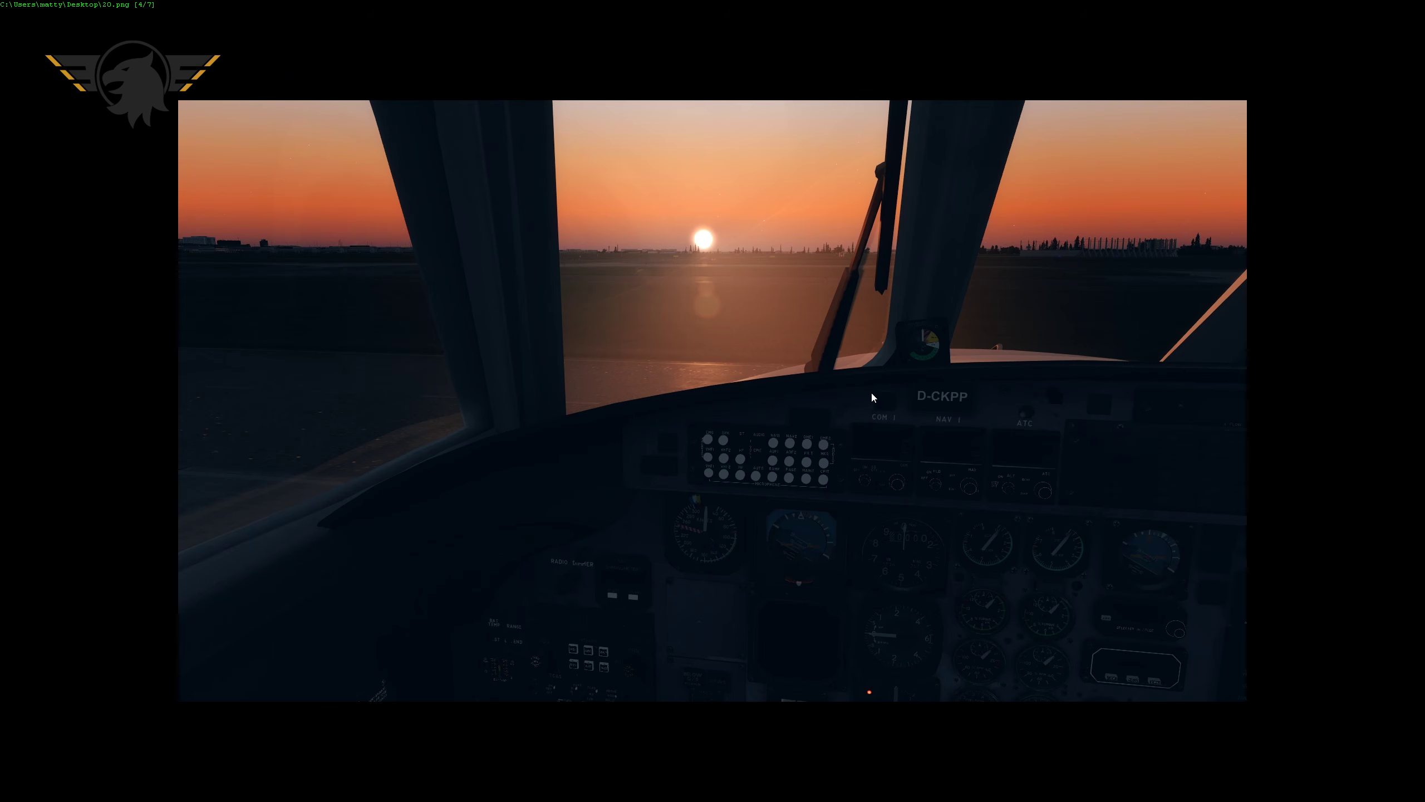
pyautogui.press('Escape')
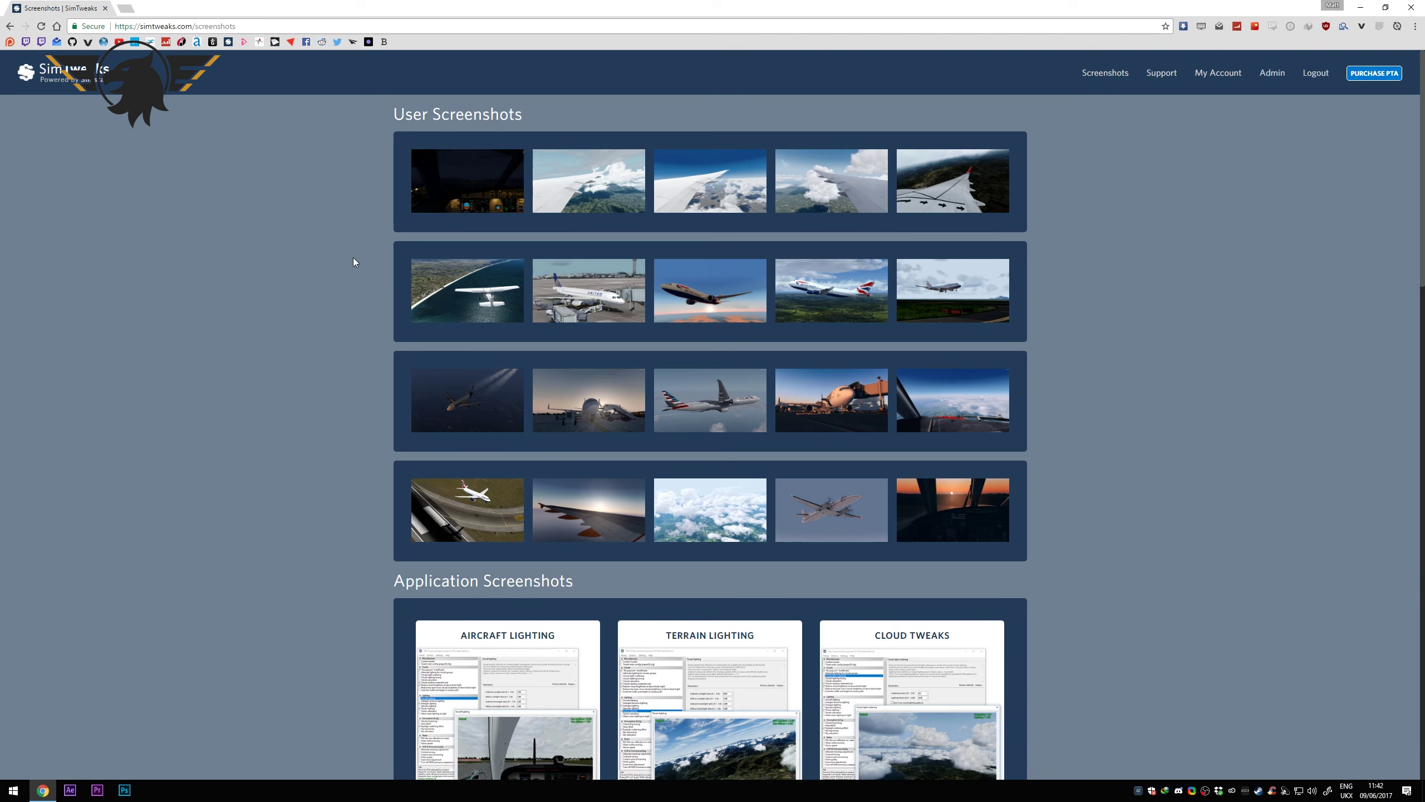
# Step: Open each of the five images in the first row of User Screenshots in its own new tab
pyautogui.rightClick(471, 169)
pyautogui.click(505, 260)
pyautogui.rightClick(569, 204)
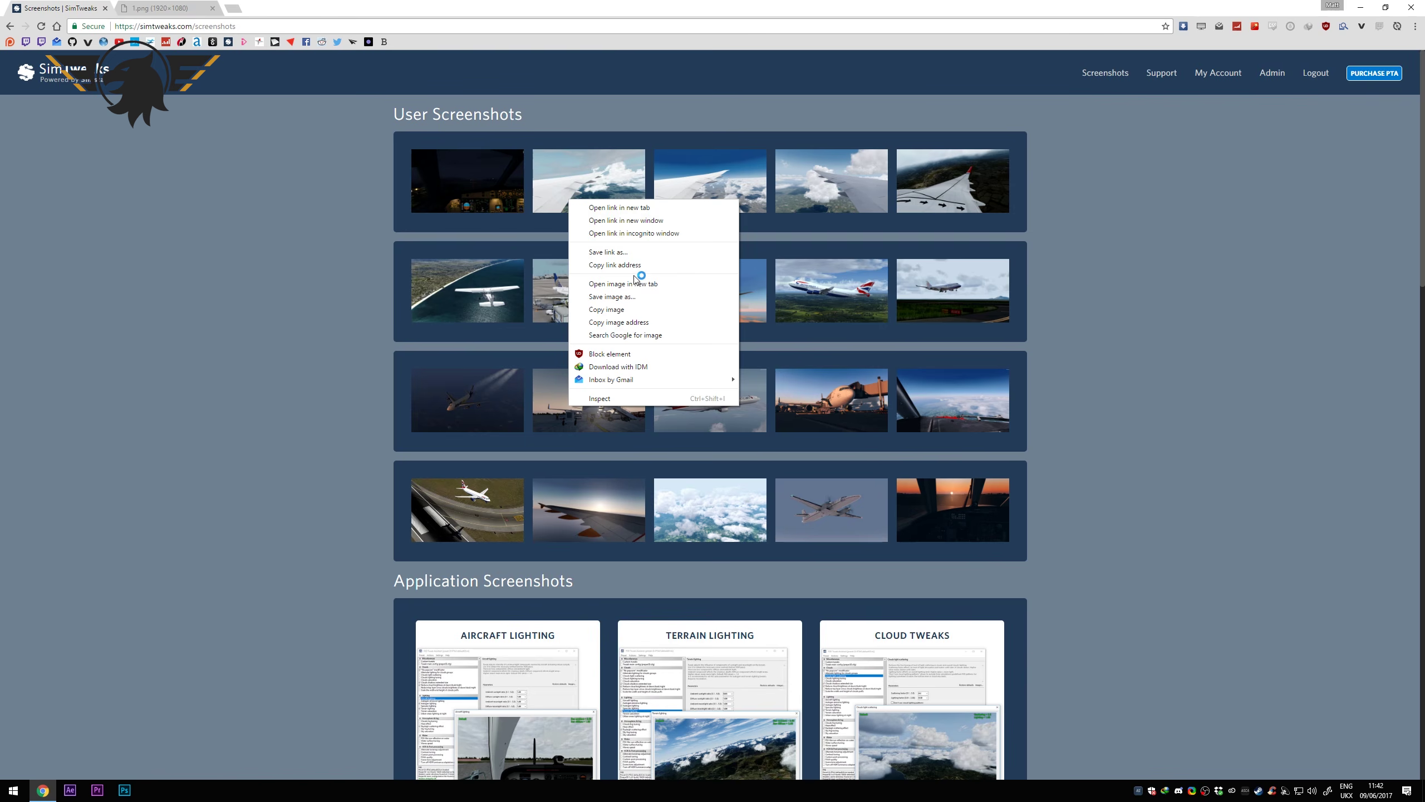
pyautogui.click(603, 283)
pyautogui.rightClick(710, 176)
pyautogui.click(746, 263)
pyautogui.rightClick(825, 187)
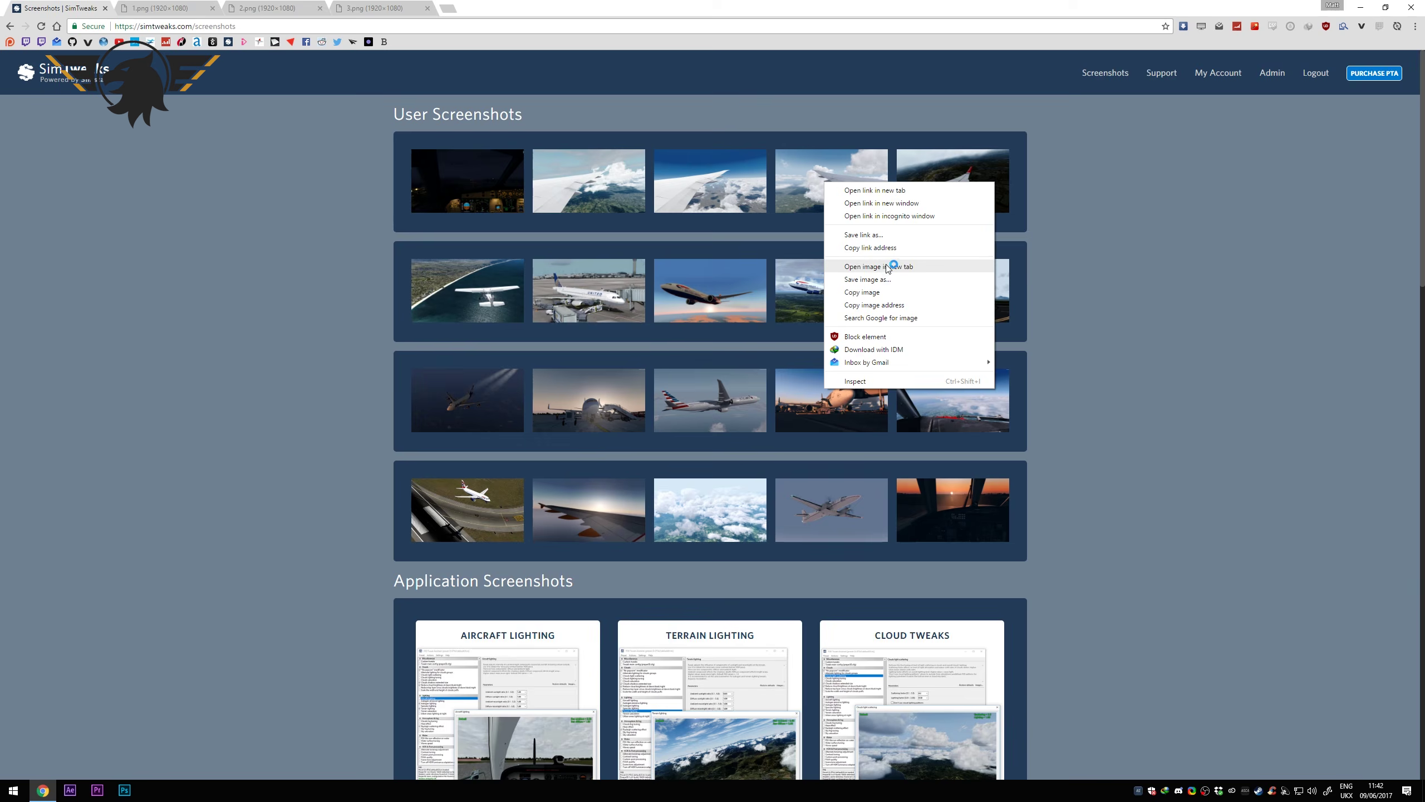
pyautogui.click(859, 263)
pyautogui.rightClick(945, 188)
pyautogui.click(976, 272)
# Step: Open user screenshots 8.png, 12.png, 13.png, 11.jpg and 17.png in separate new tabs
pyautogui.rightClick(691, 308)
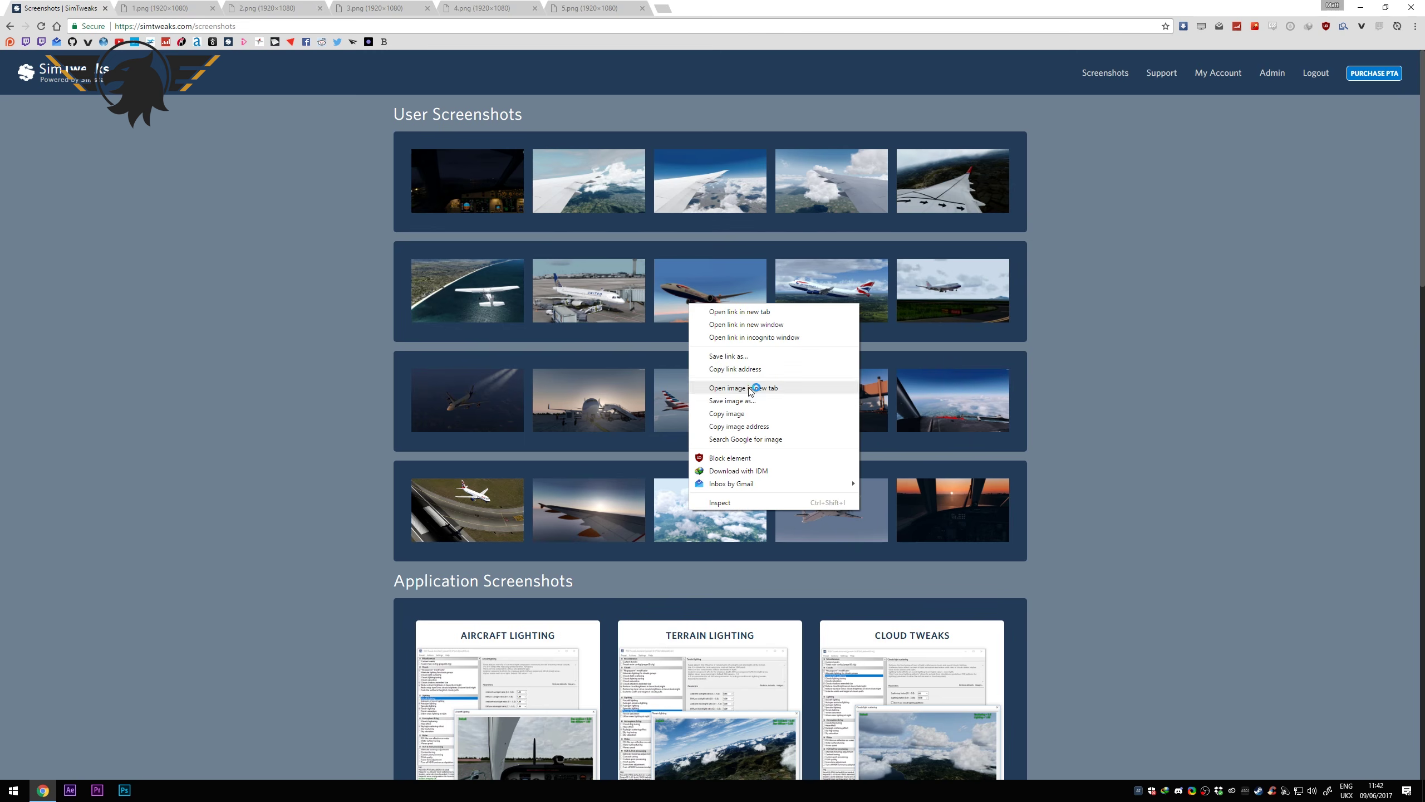
pyautogui.click(725, 386)
pyautogui.rightClick(584, 389)
pyautogui.click(639, 478)
pyautogui.rightClick(703, 429)
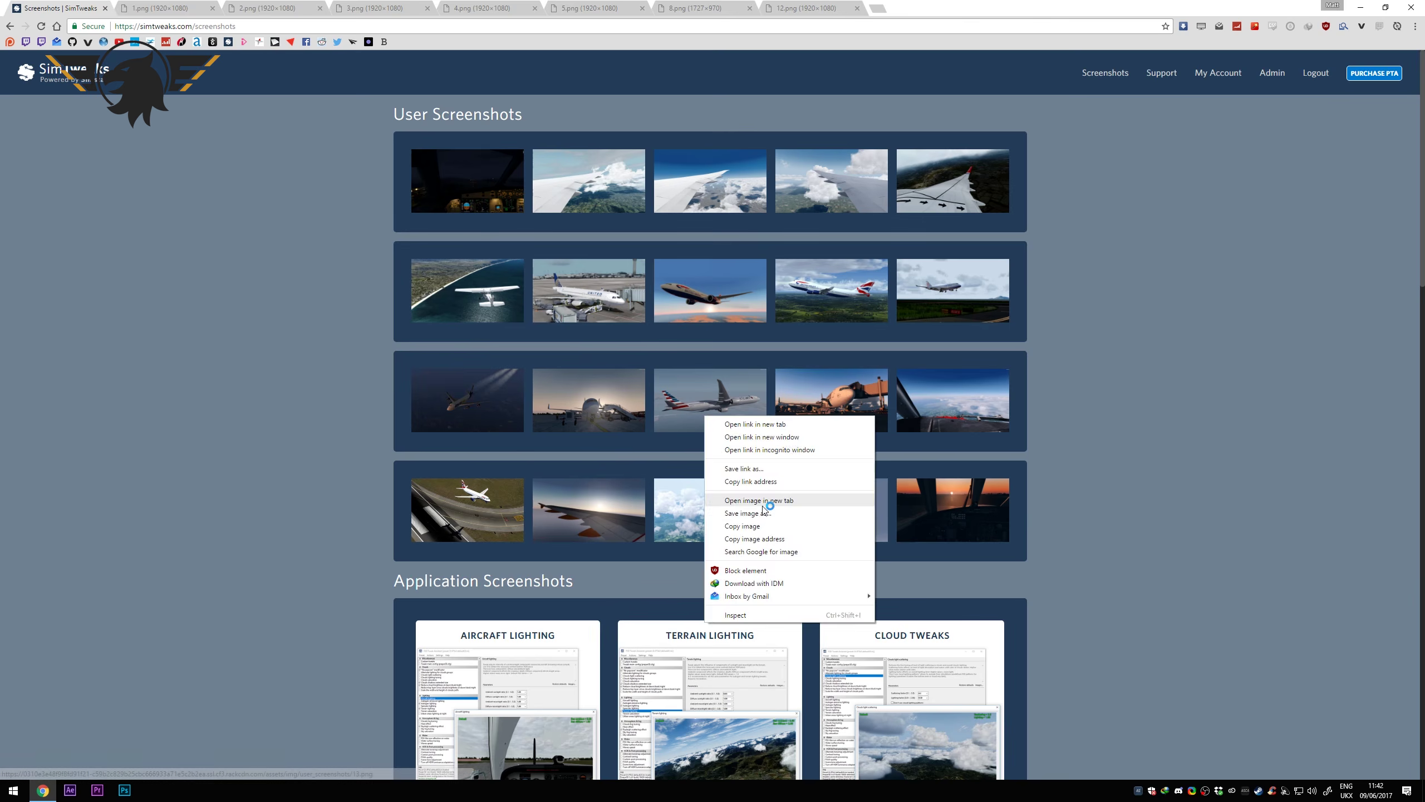
pyautogui.click(750, 506)
pyautogui.rightClick(495, 414)
pyautogui.click(572, 508)
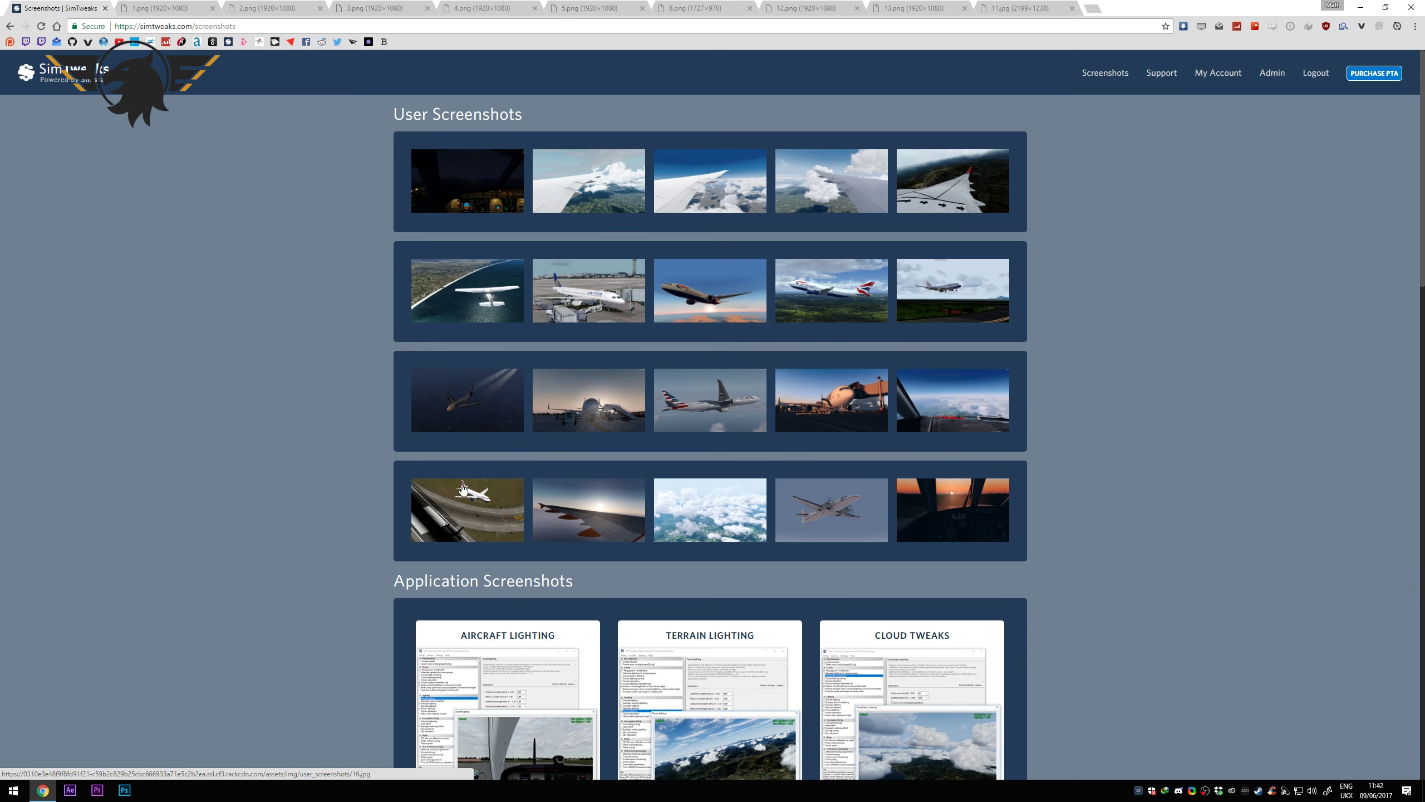
pyautogui.rightClick(580, 508)
pyautogui.click(642, 593)
# Step: View the opened user screenshots one after another at full size, from 1.png to 17.png
pyautogui.click(163, 9)
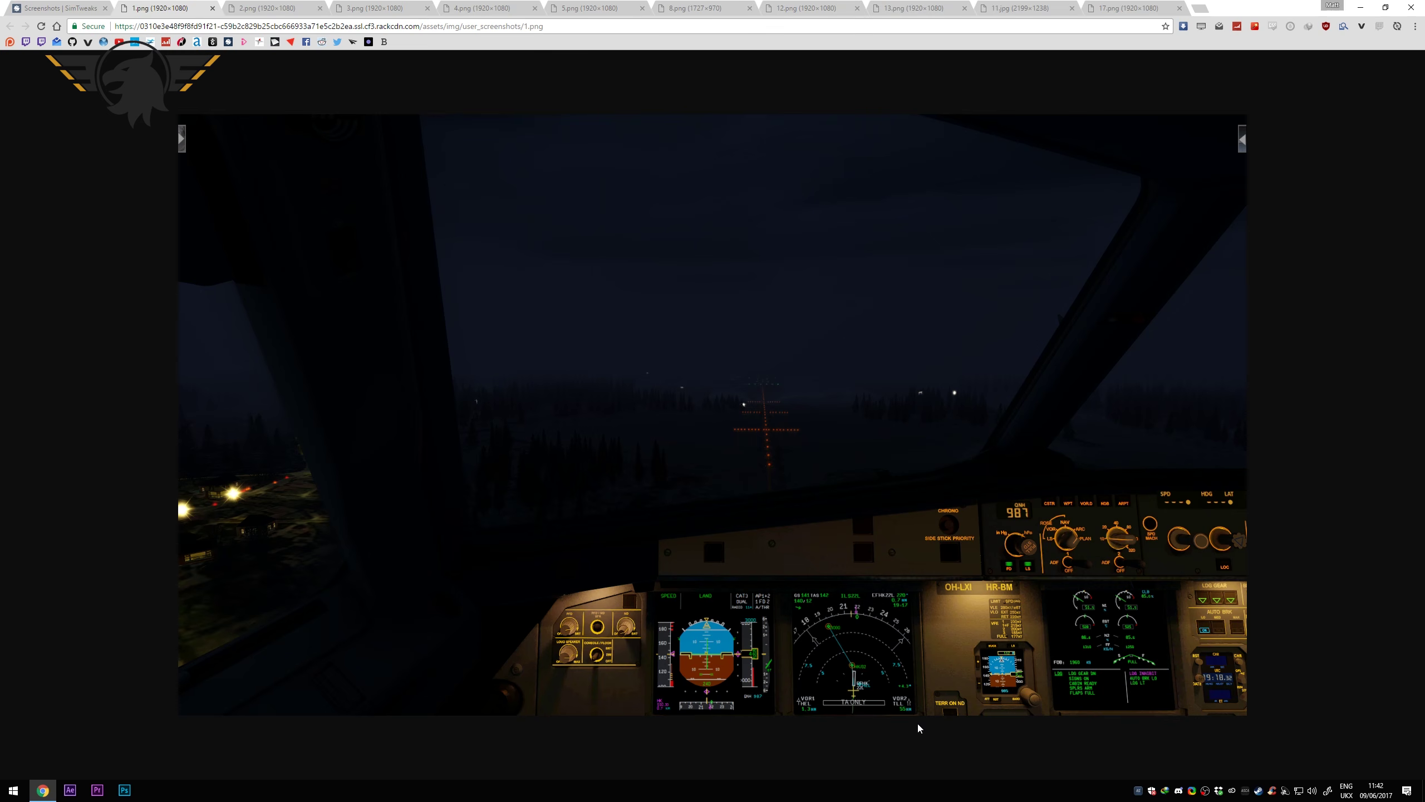
pyautogui.click(258, 5)
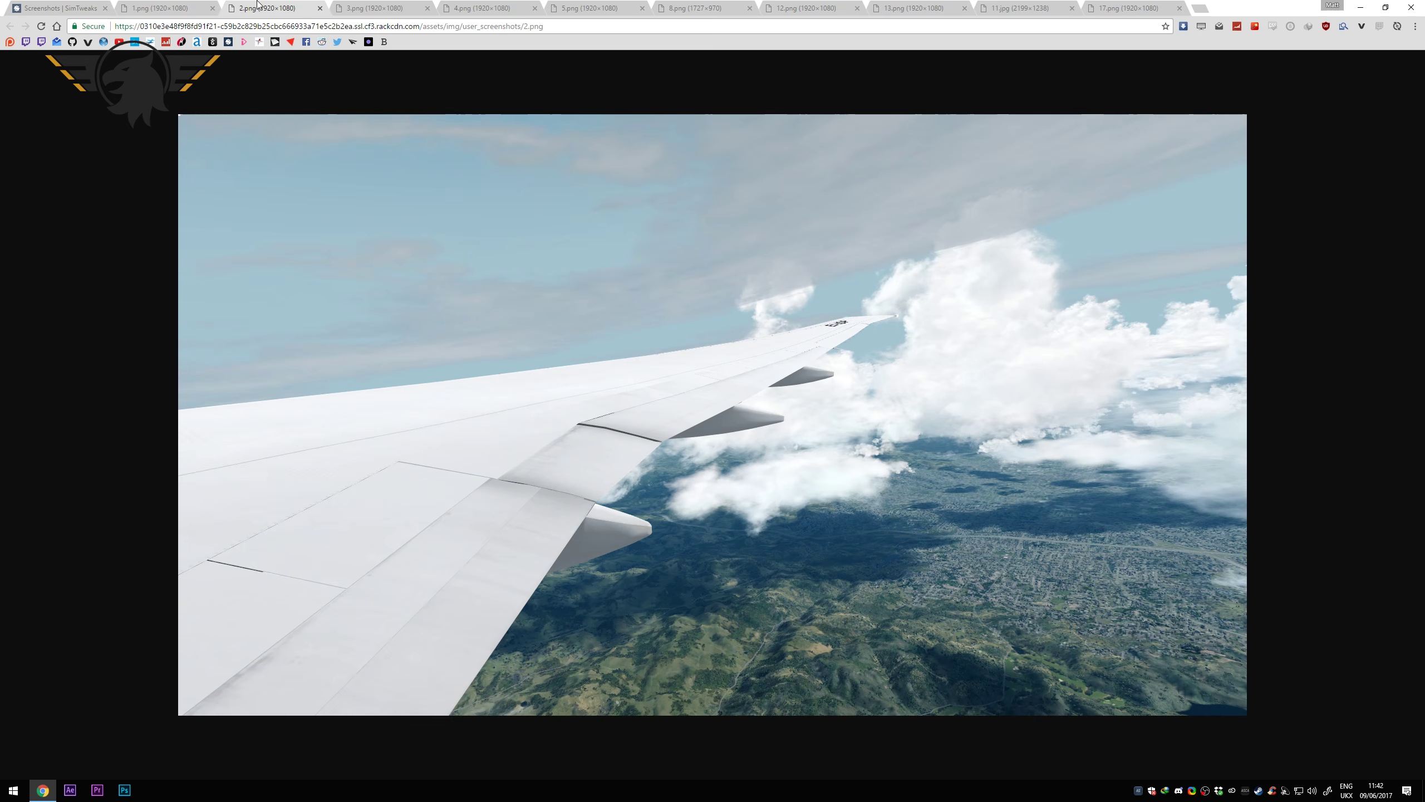
pyautogui.click(362, 7)
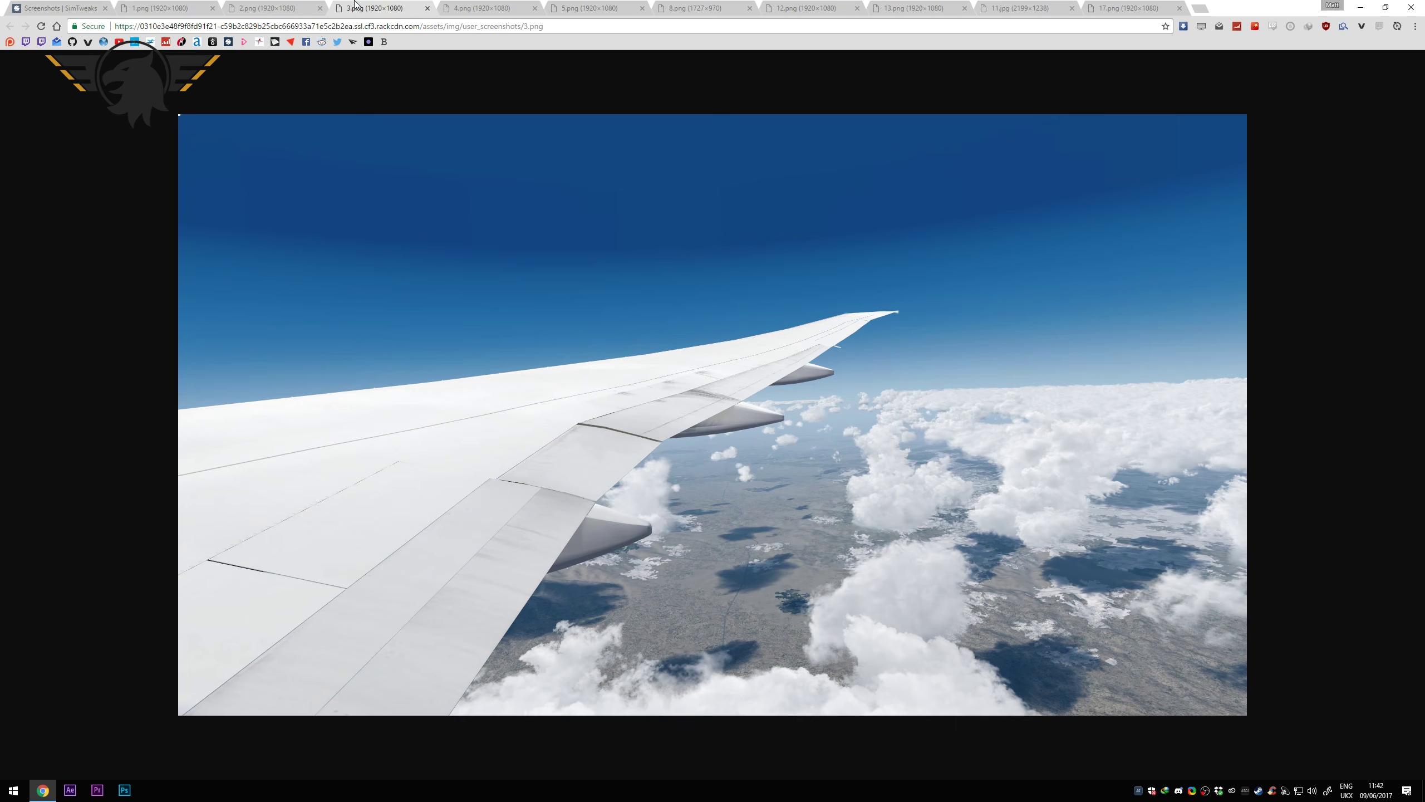
pyautogui.click(507, 5)
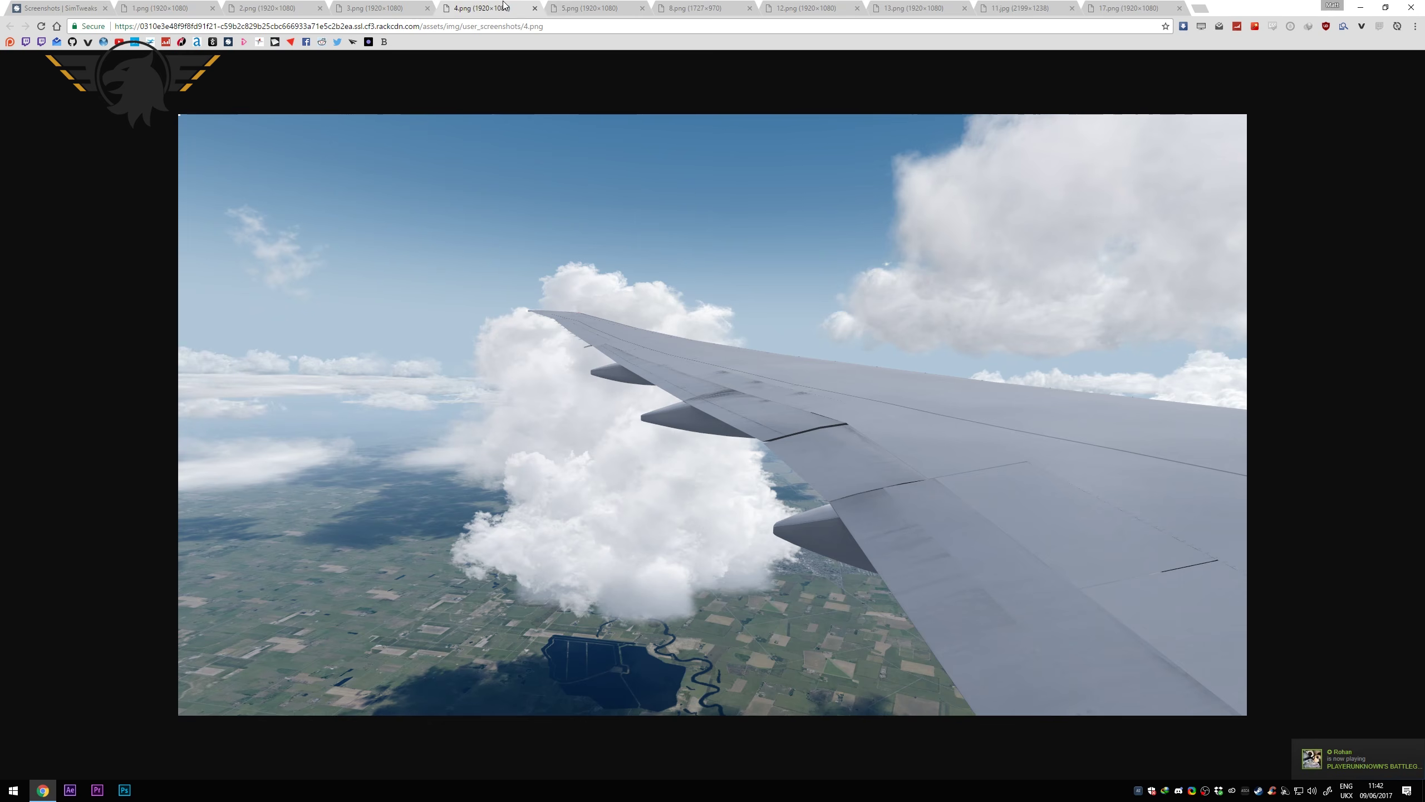
pyautogui.click(575, 8)
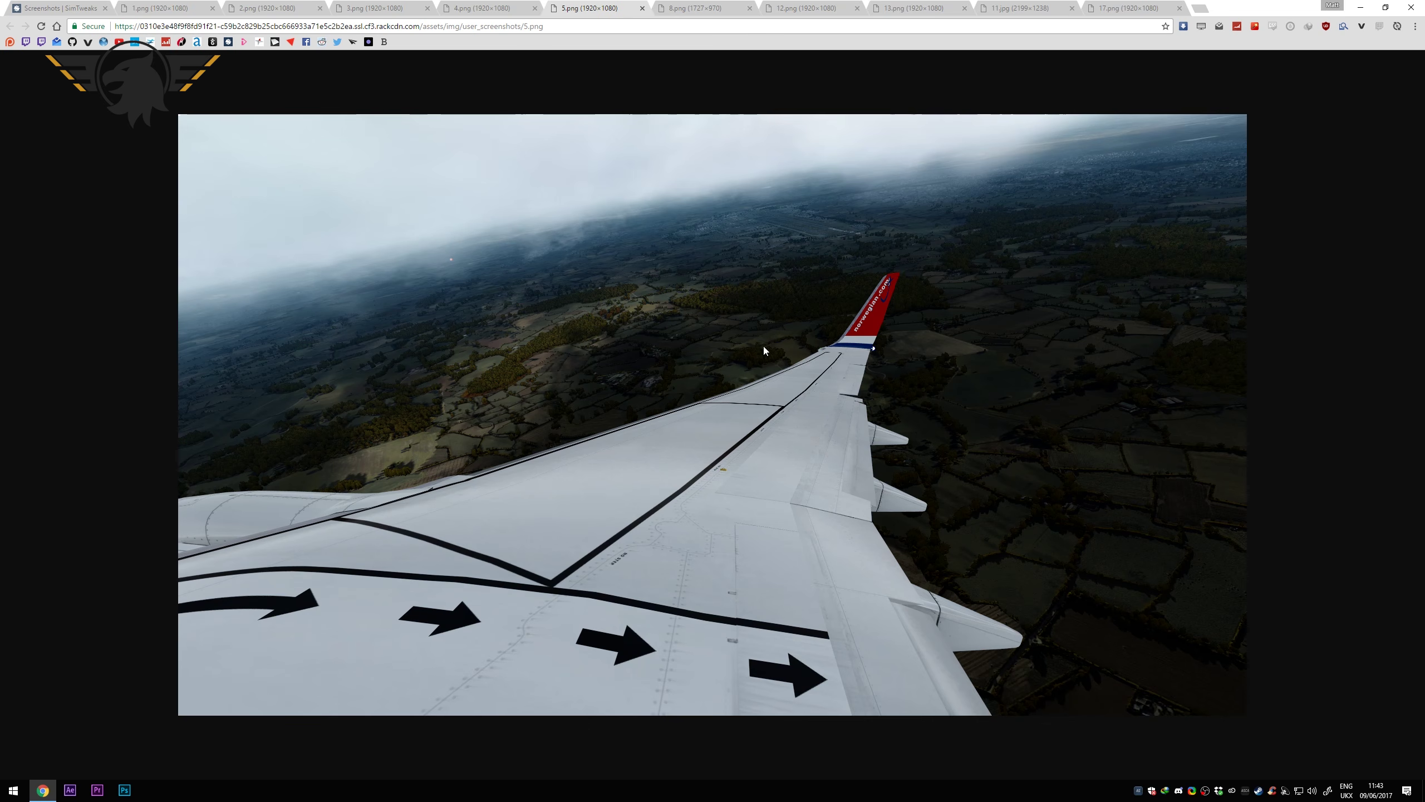
pyautogui.click(706, 6)
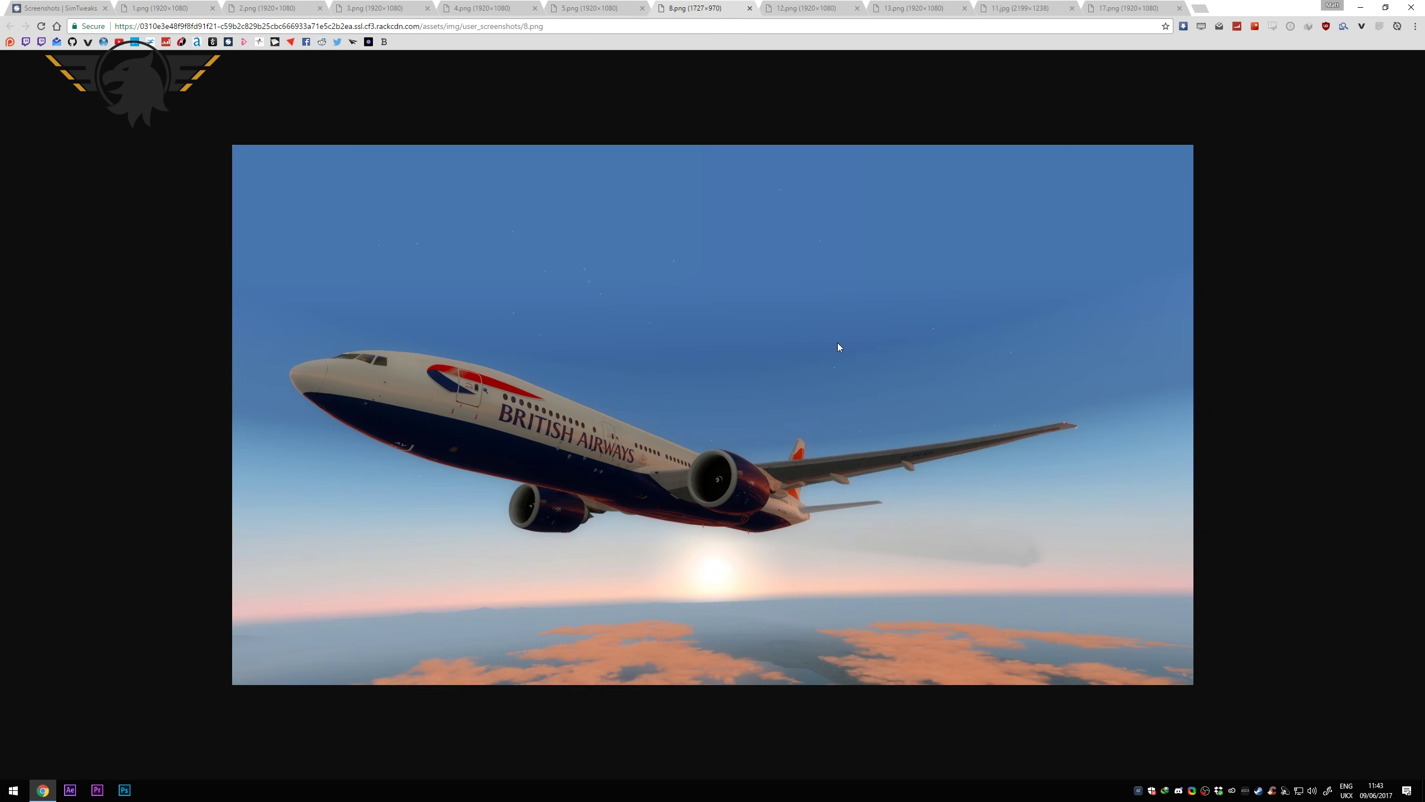
pyautogui.click(837, 8)
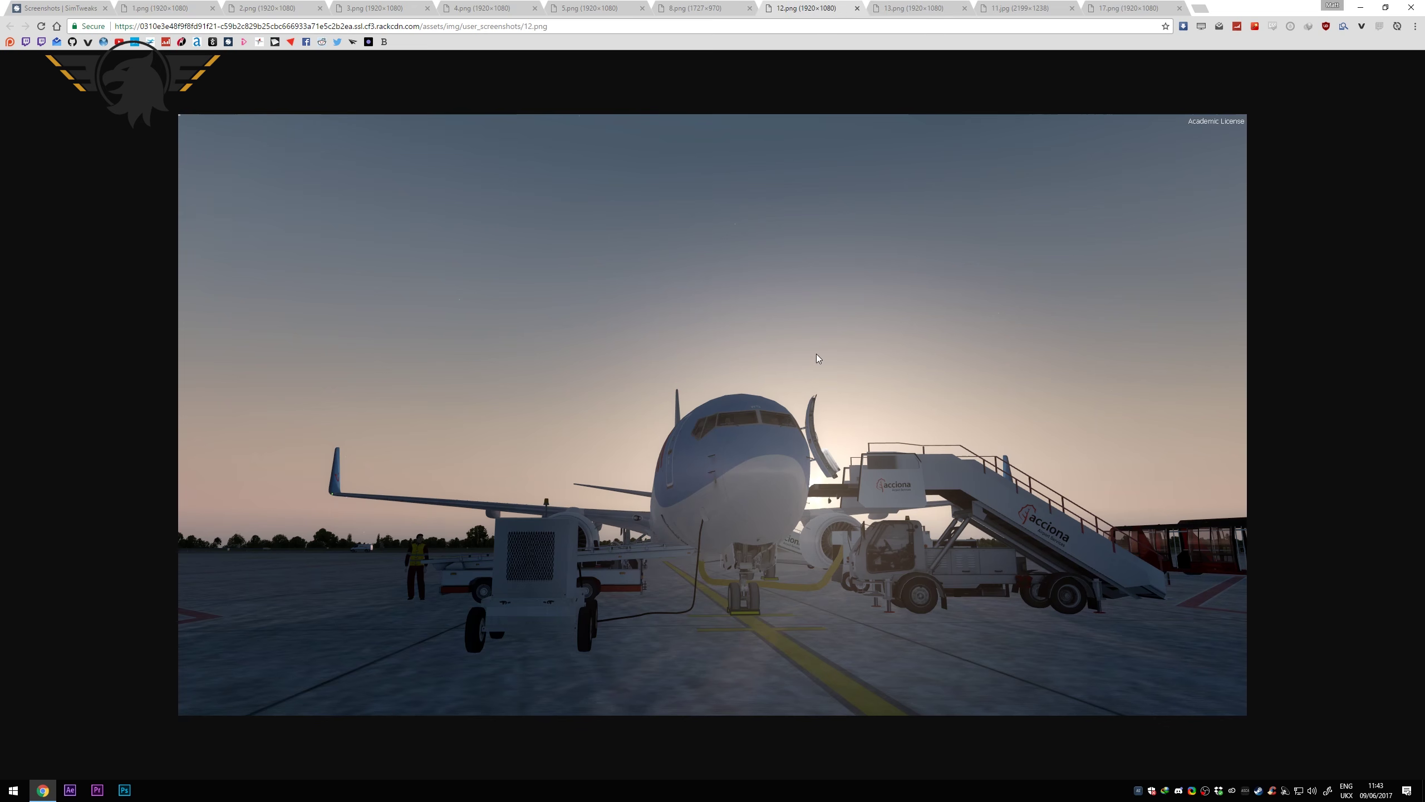
pyautogui.click(904, 7)
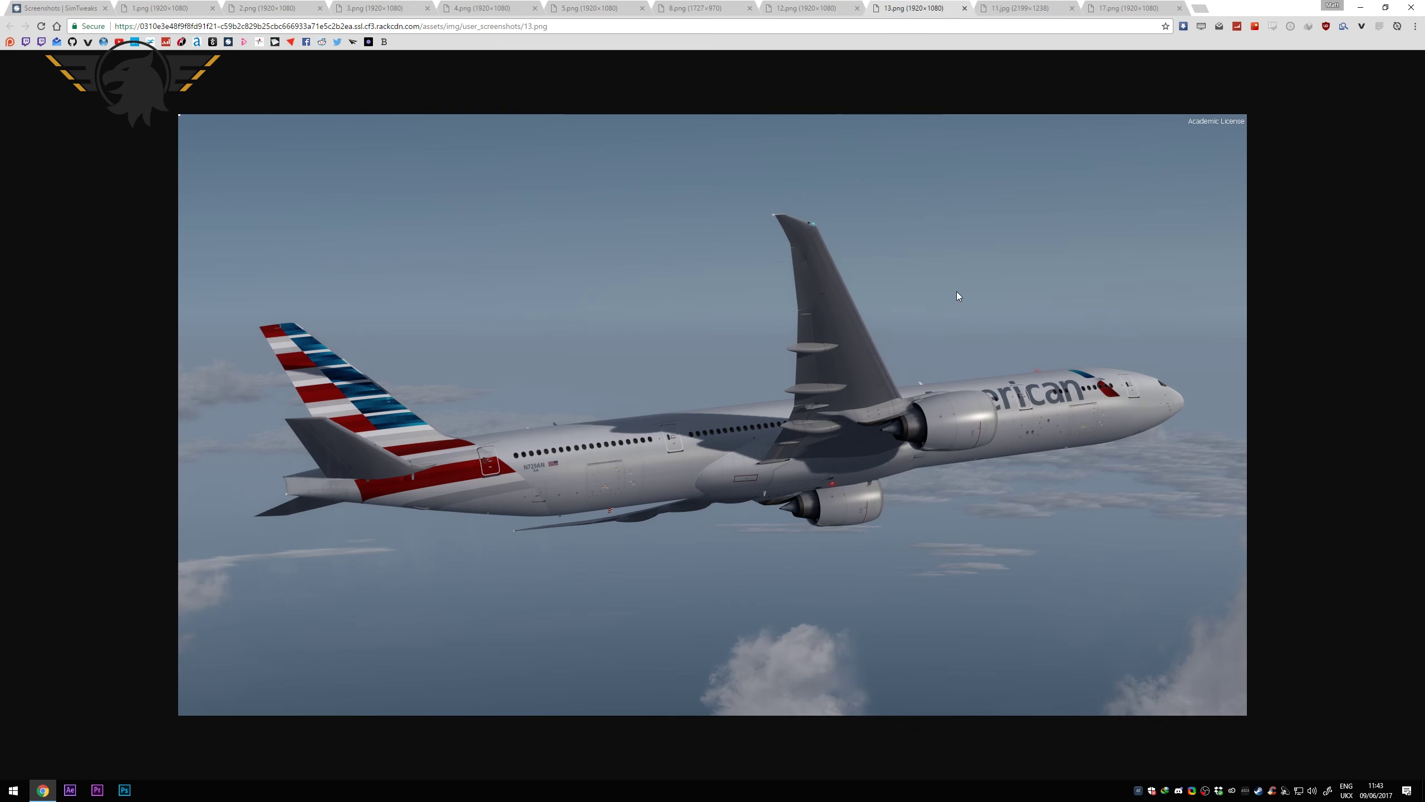
pyautogui.click(1042, 4)
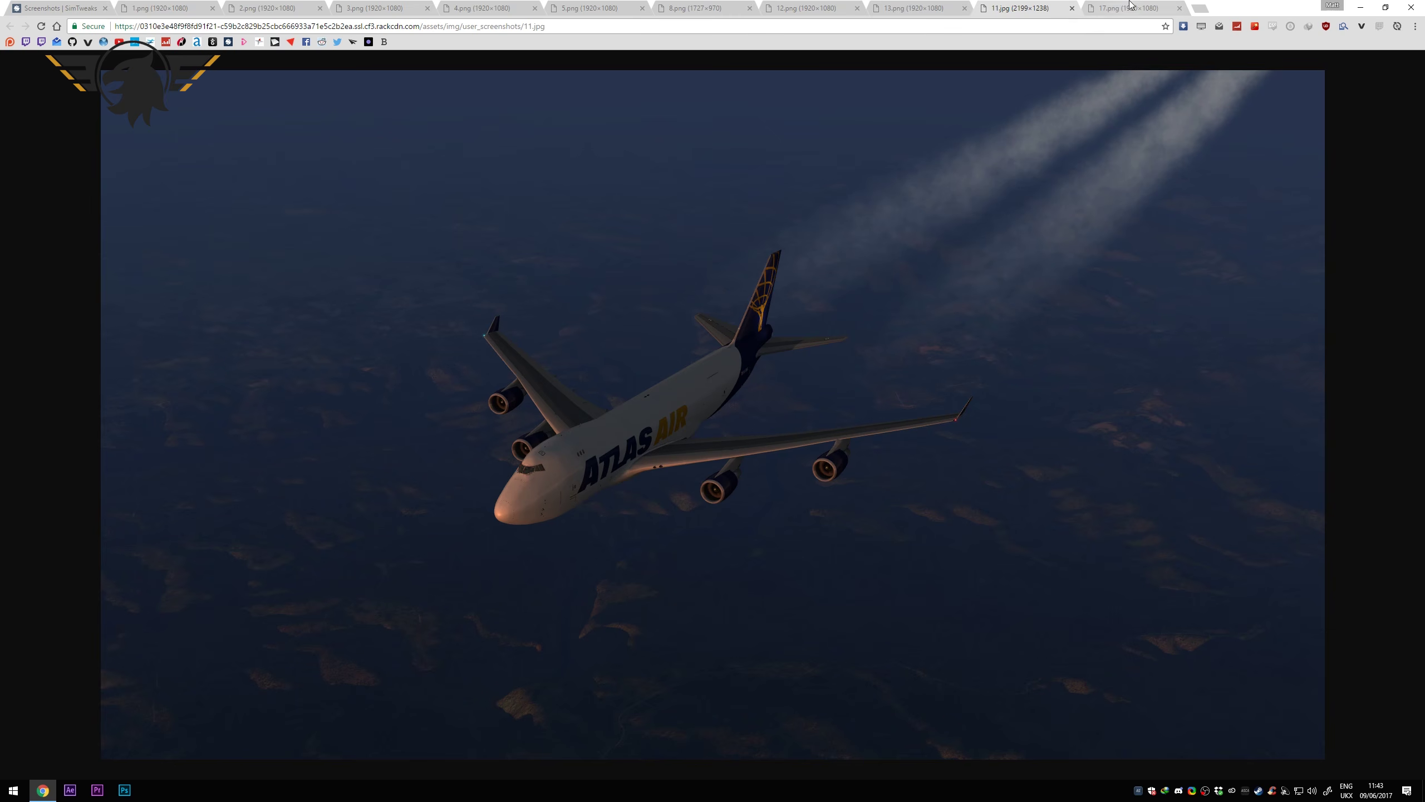
pyautogui.hotkey('ctrl', 'Tab')
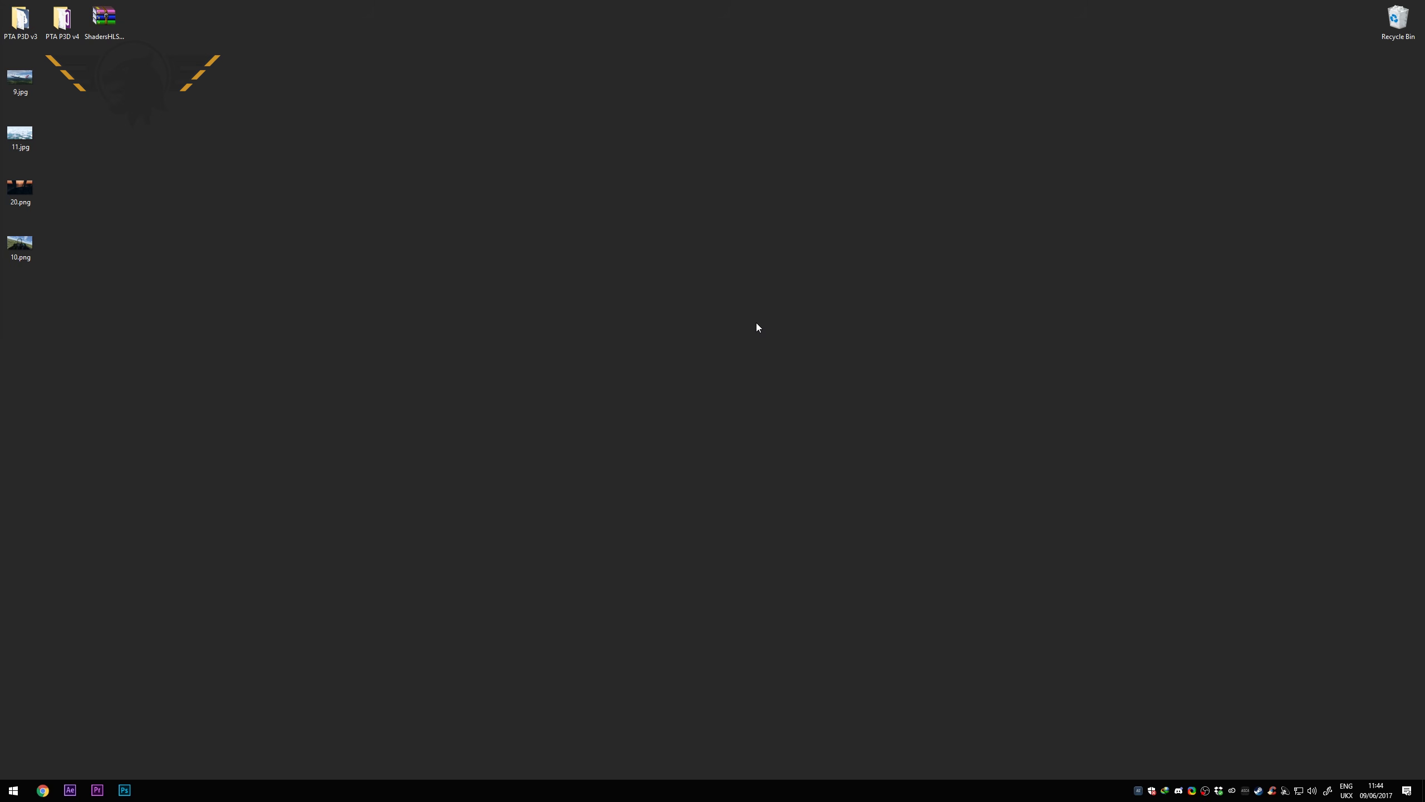
# Step: Open the PTA P3D v4 folder from the desktop and reposition its window
pyautogui.doubleClick(76, 36)
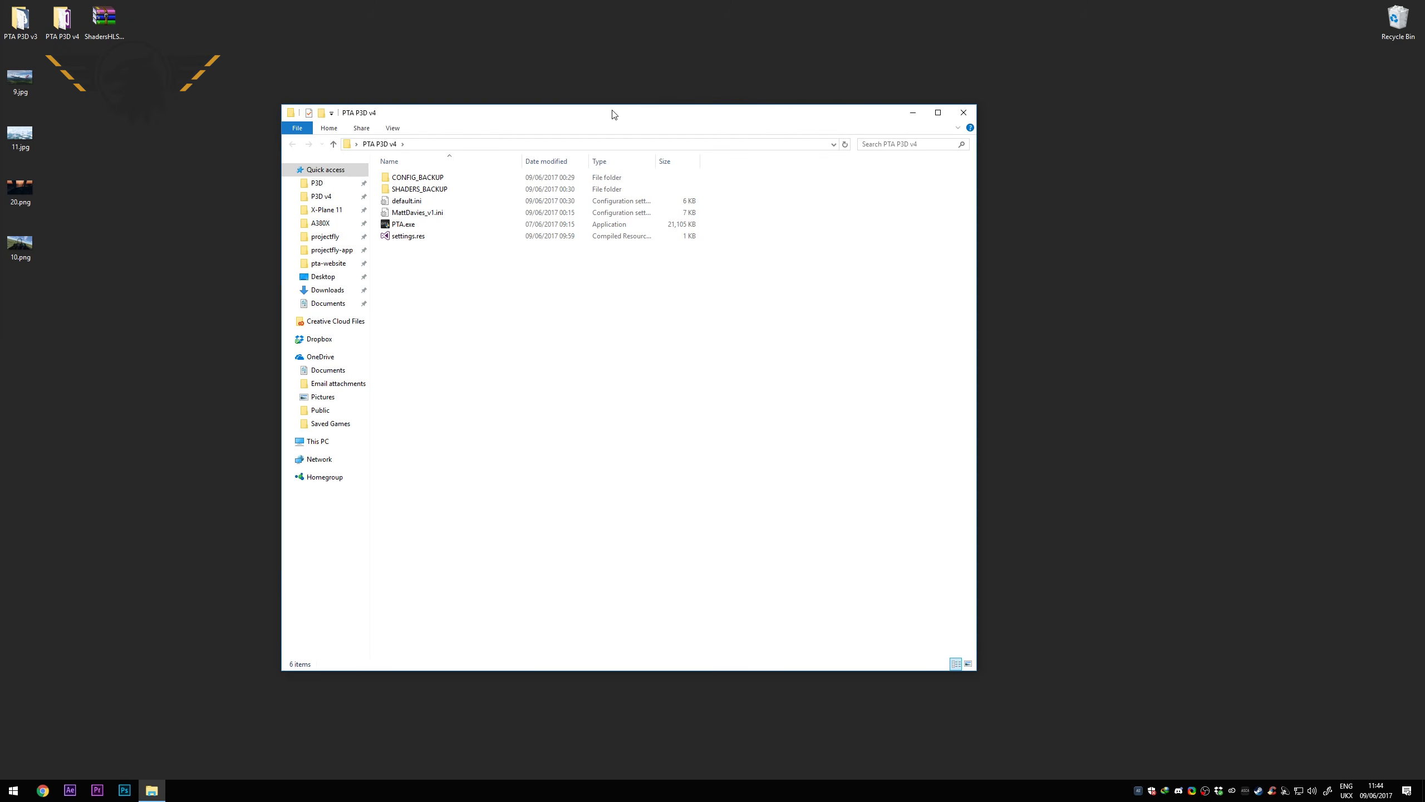
pyautogui.moveTo(612, 112); pyautogui.dragTo(671, 85)
pyautogui.moveTo(465, 198); pyautogui.dragTo(473, 207)
pyautogui.click(518, 289)
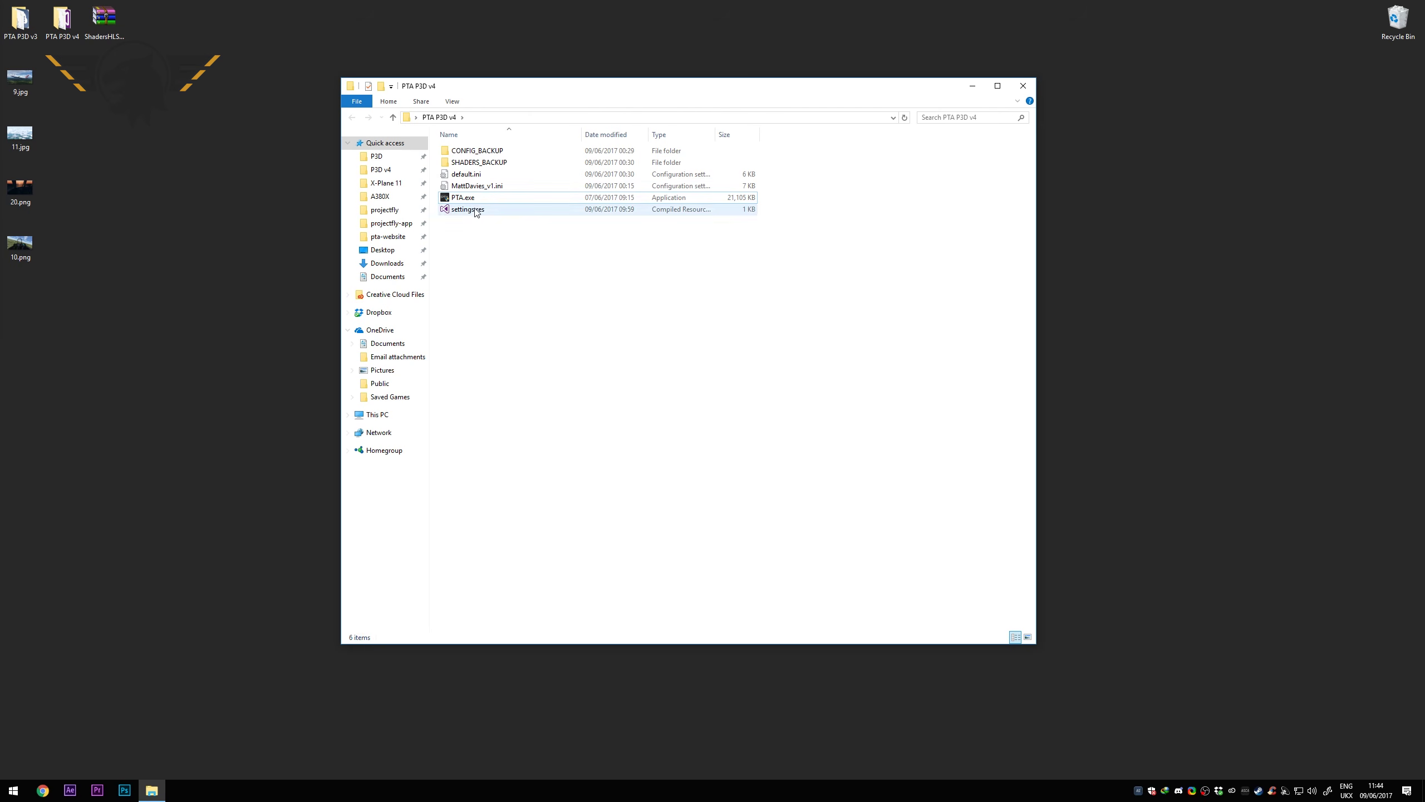
# Step: Look at the contents of the PTA P3D v3 folder on the desktop and close its window
pyautogui.click(61, 27)
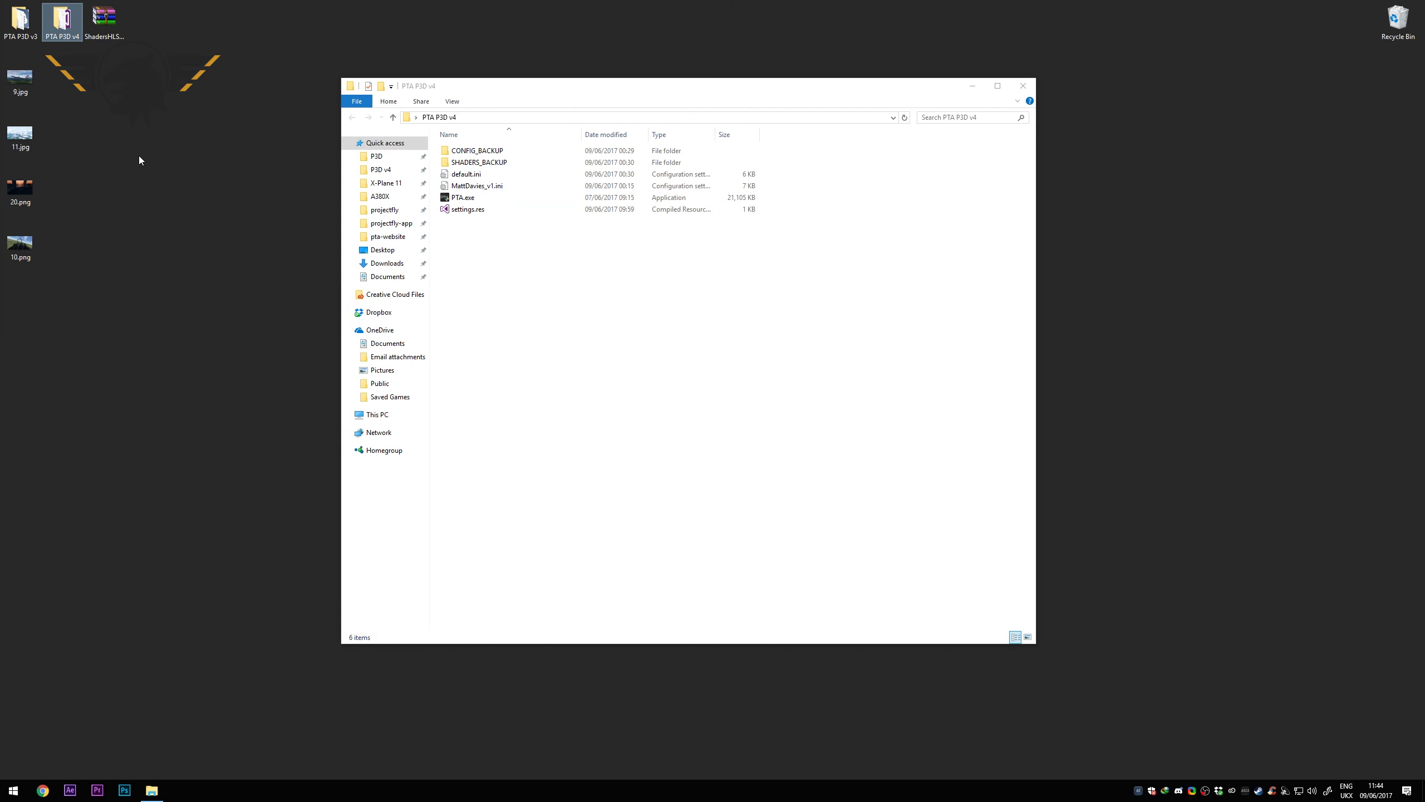
pyautogui.doubleClick(20, 20)
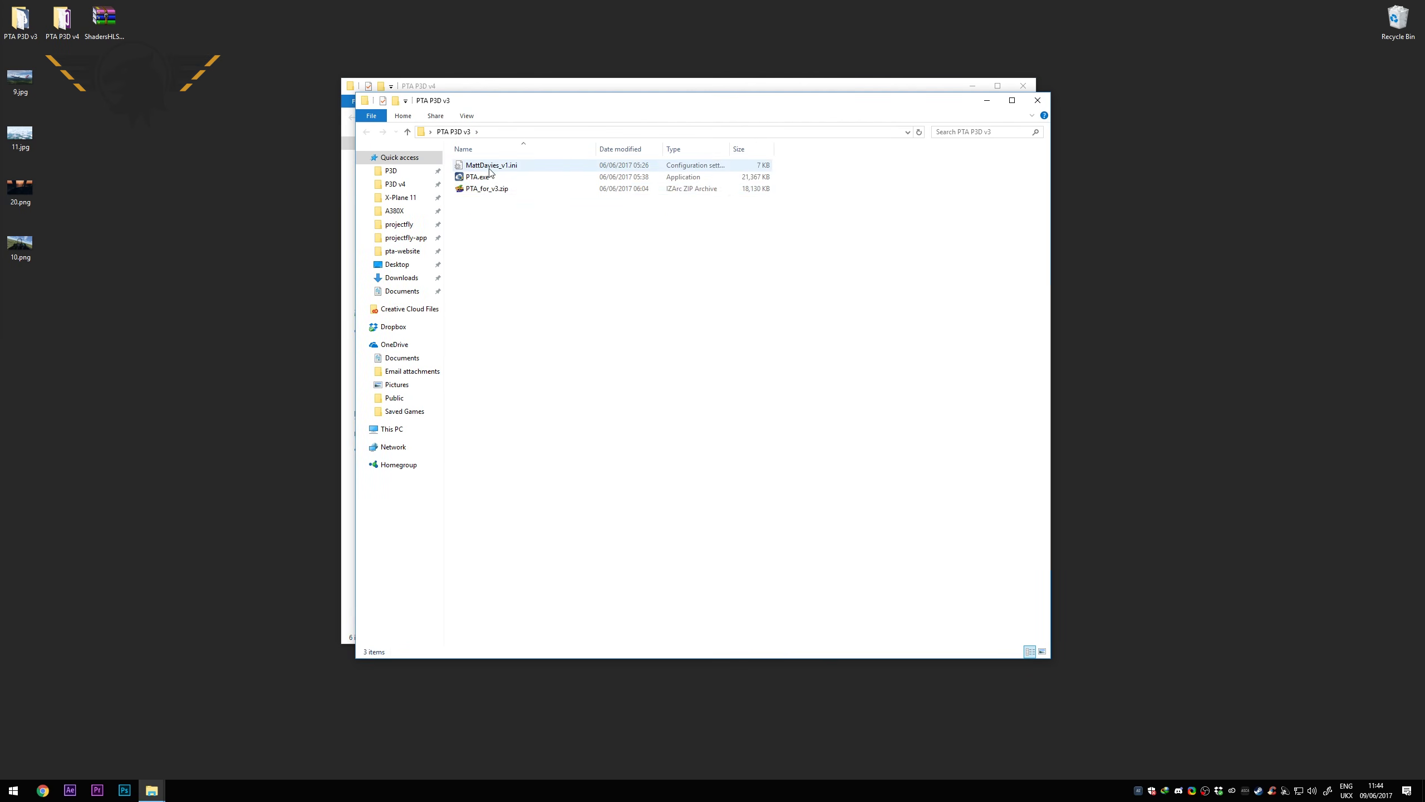
pyautogui.click(1048, 102)
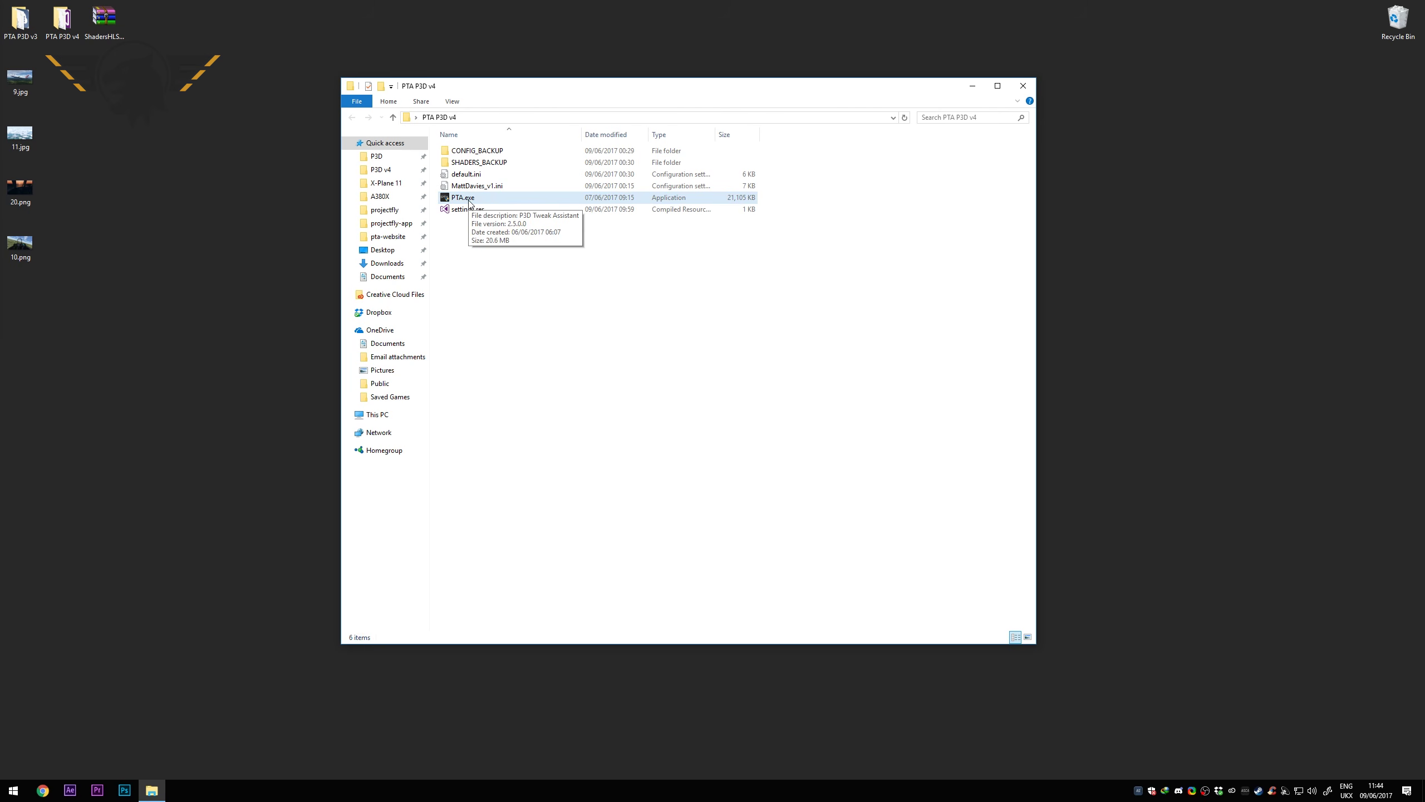
# Step: Open Prepar3D.cfg from the CONFIG_BACKUP folder in Sublime Text, look through its settings and close it
pyautogui.click(488, 164)
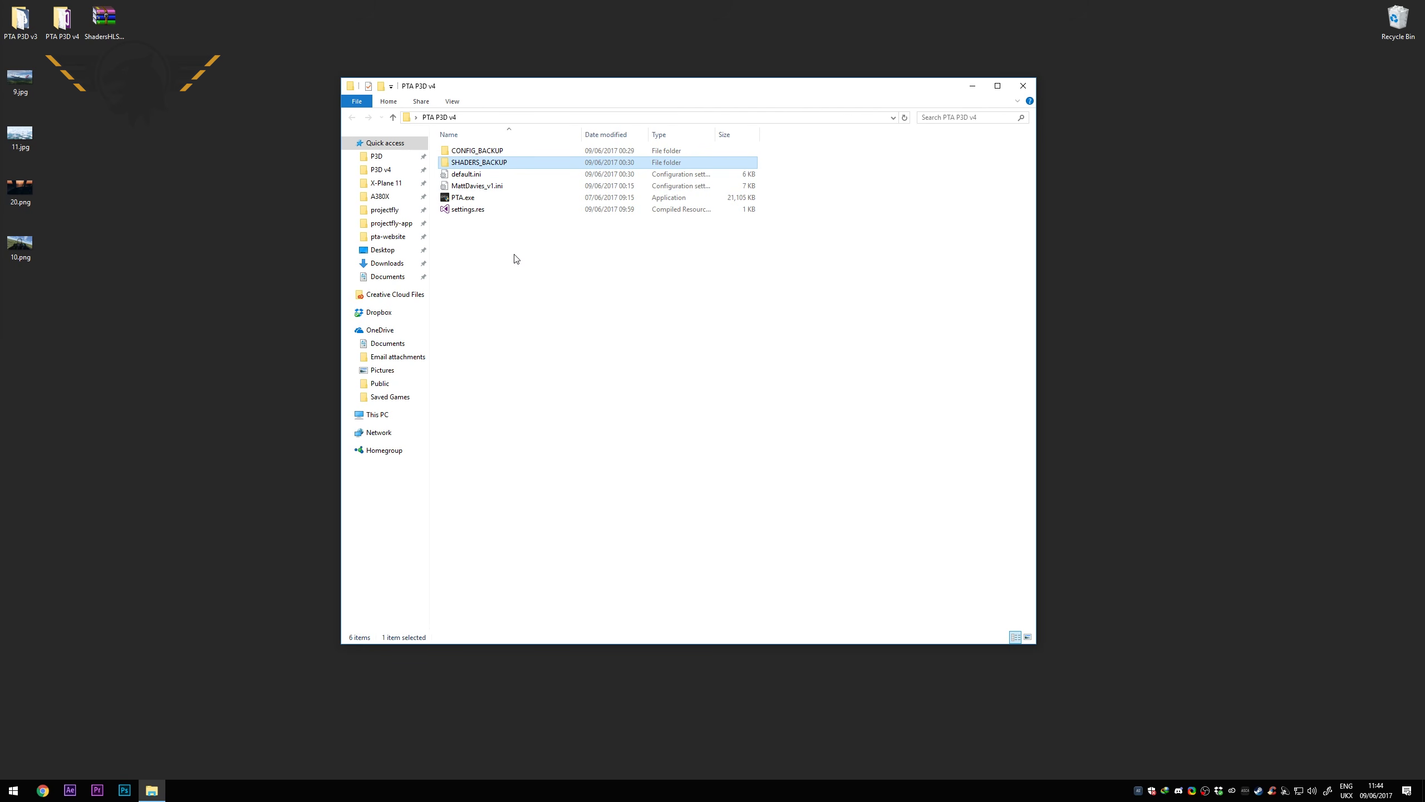
pyautogui.doubleClick(488, 151)
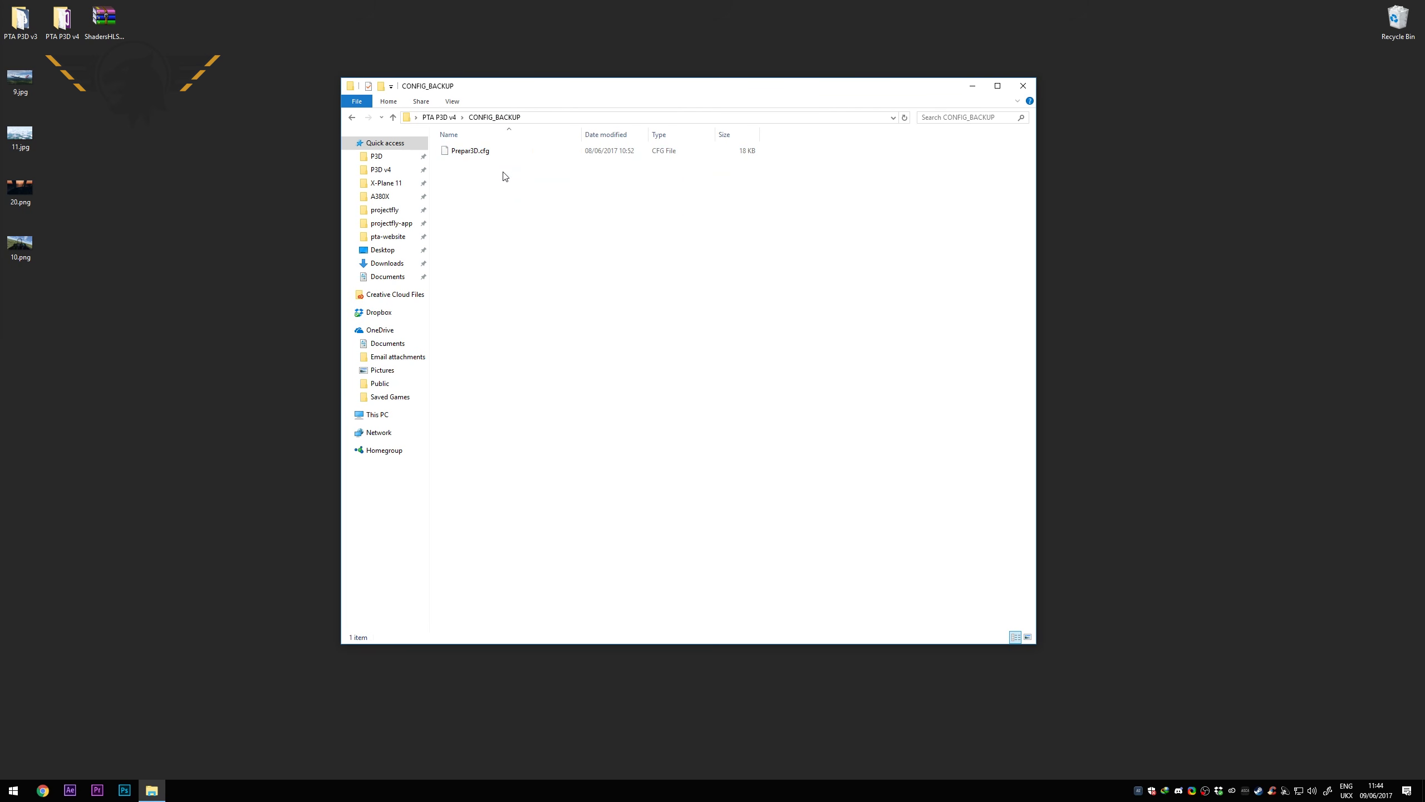
pyautogui.rightClick(477, 157)
pyautogui.click(494, 169)
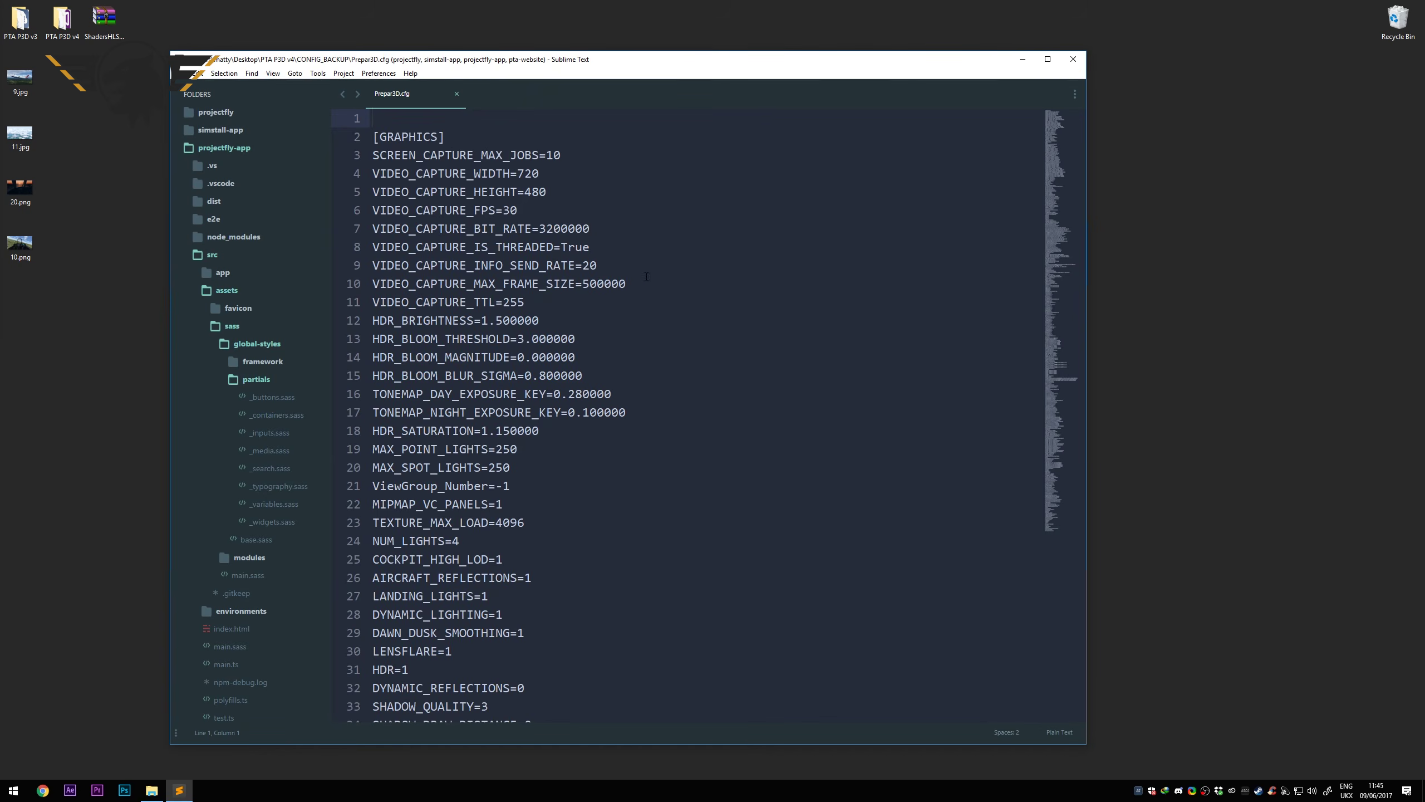
pyautogui.scroll(-15, 673, 415)
pyautogui.moveTo(1056, 175); pyautogui.dragTo(1057, 452)
pyautogui.scroll(10, 774, 227)
pyautogui.click(1072, 63)
# Step: Return to the PTA P3D v4 folder and open SHADERS_BACKUP to look at the shader files
pyautogui.hotkey('alt', 'Left')
pyautogui.doubleClick(486, 163)
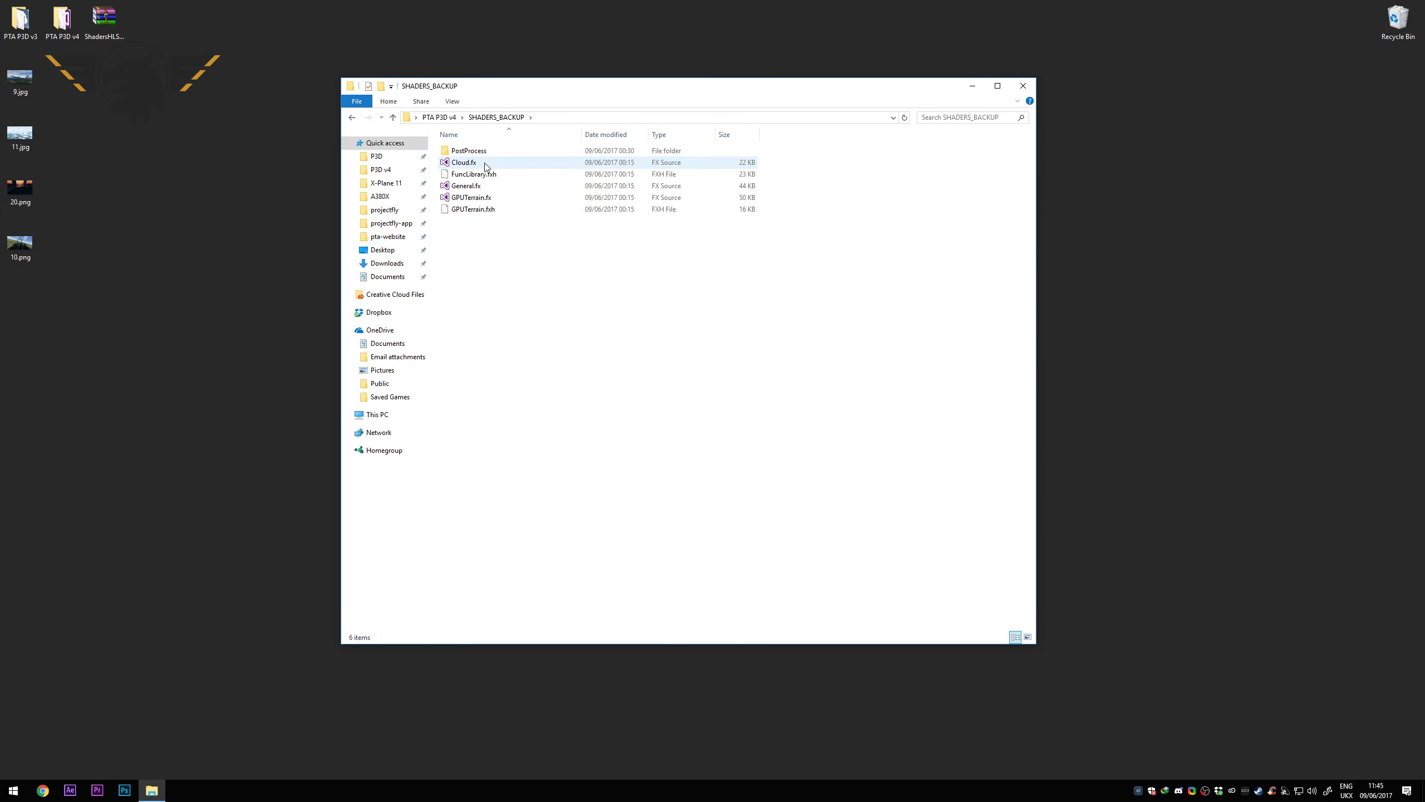
pyautogui.moveTo(611, 89); pyautogui.dragTo(606, 101)
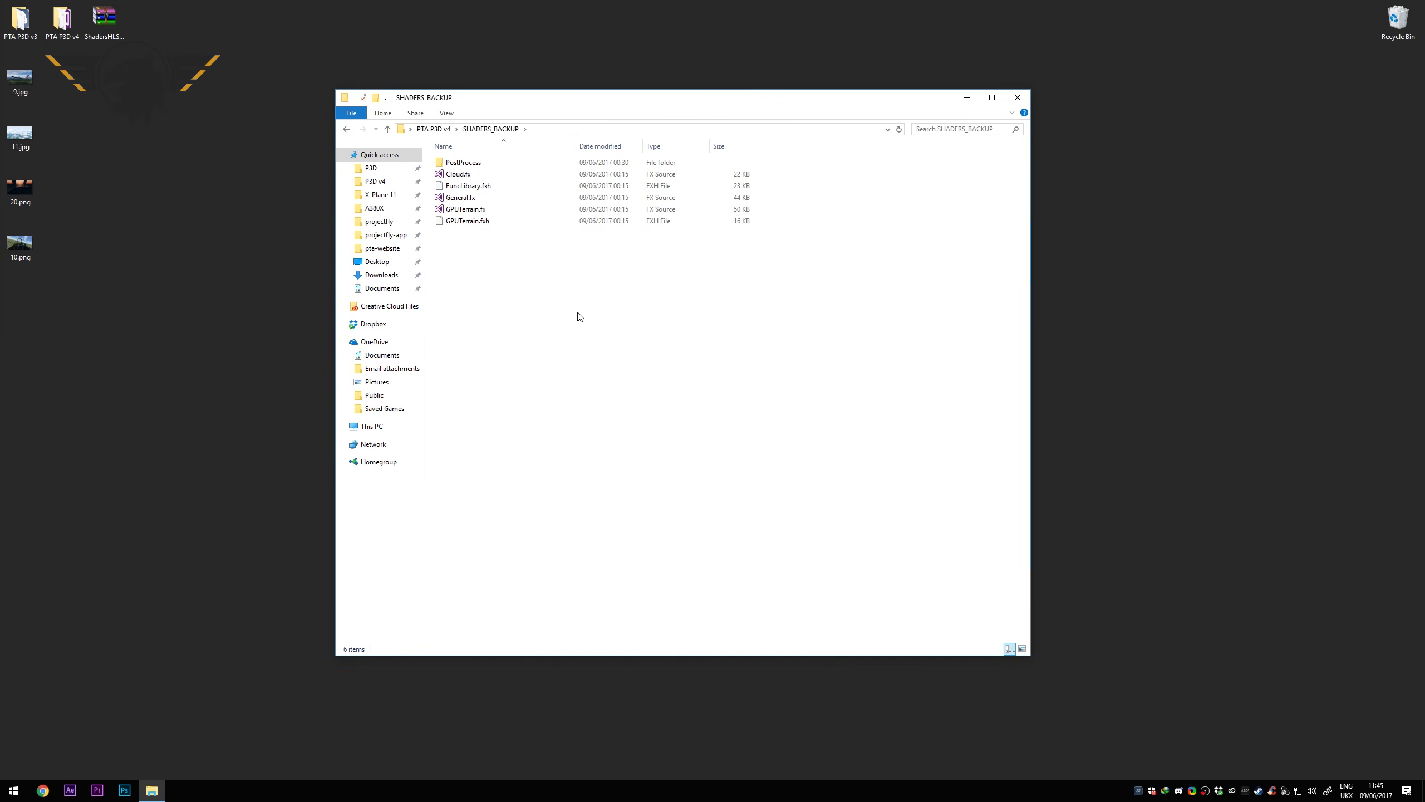
# Step: Look inside the ShadersHLSL folder of the P3D v4 installation and return to the PTA P3D v4 folder
pyautogui.click(373, 186)
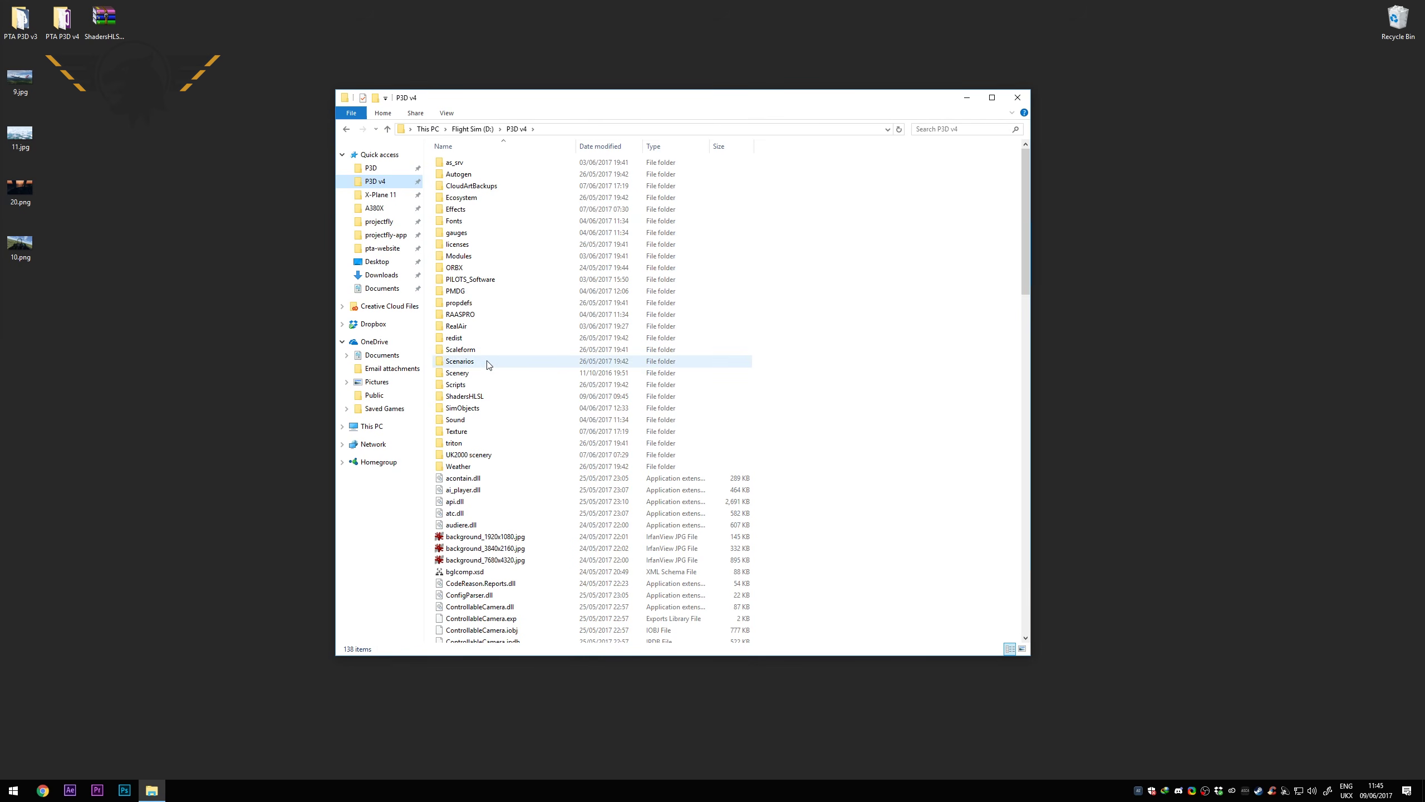
pyautogui.doubleClick(490, 396)
pyautogui.moveTo(1025, 198); pyautogui.dragTo(926, 239)
pyautogui.hotkey('alt', 'Left')
pyautogui.hotkey('alt', 'Left')
pyautogui.hotkey('alt', 'Left')
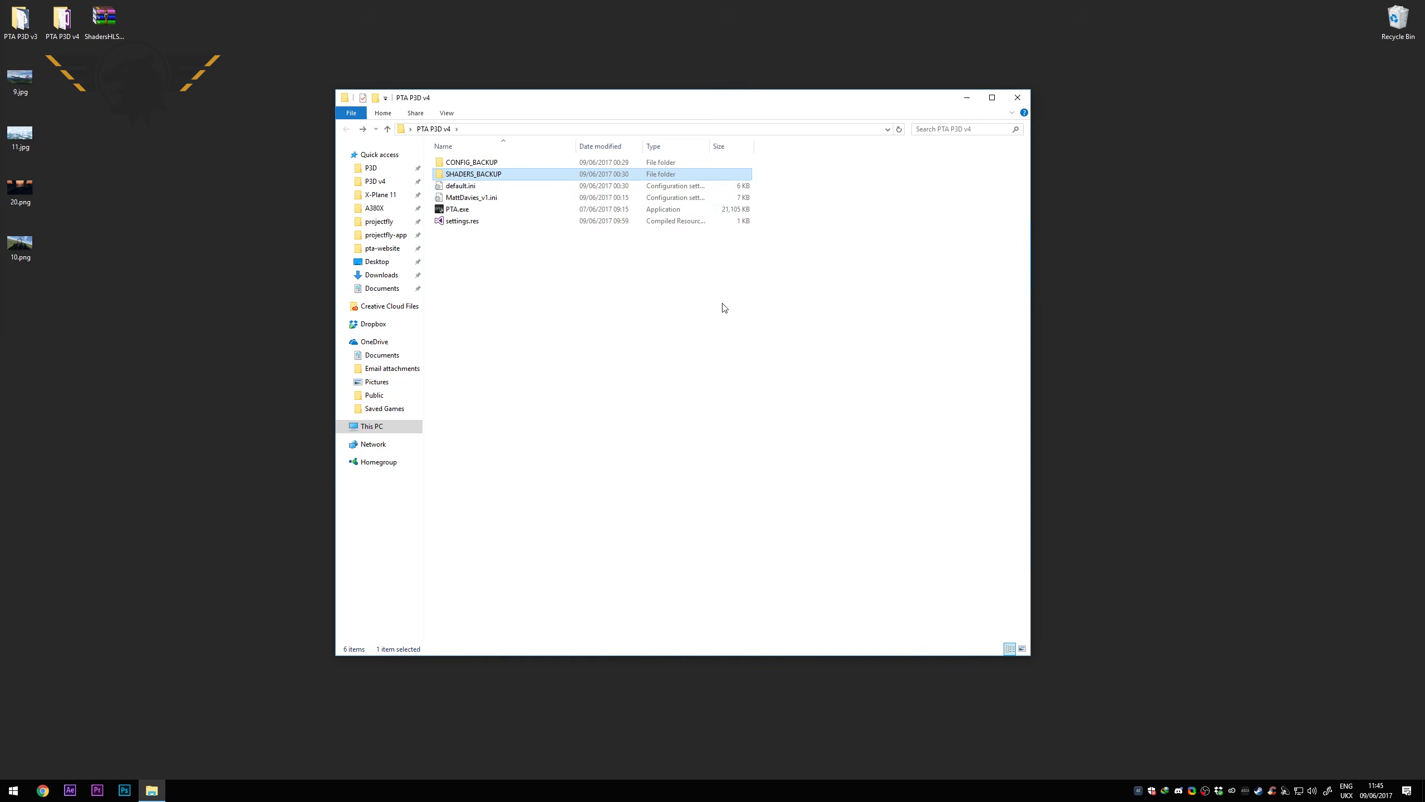
# Step: Launch PTA.exe from the PTA P3D v4 folder and check the startup messages in its log
pyautogui.click(480, 199)
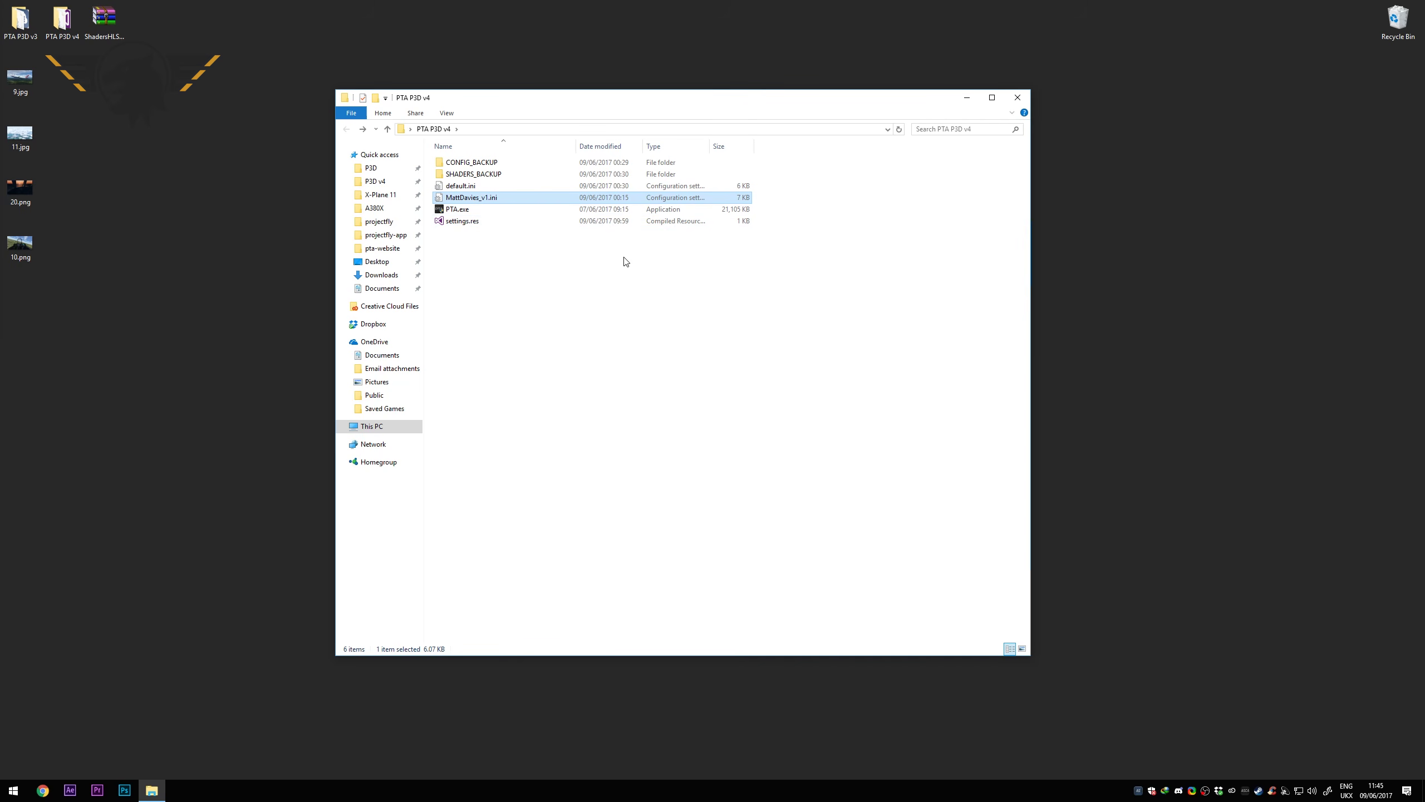
pyautogui.rightClick(463, 210)
pyautogui.click(504, 231)
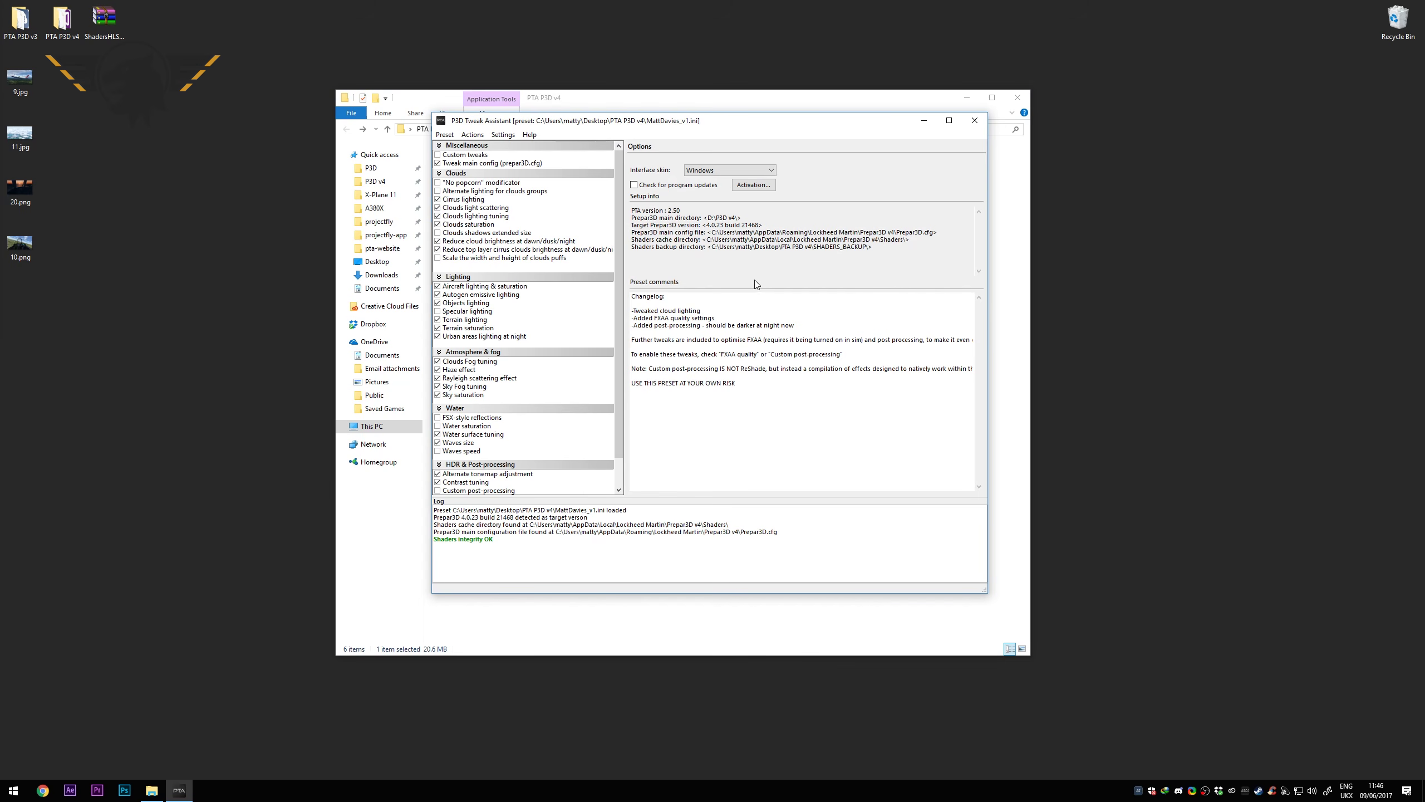
pyautogui.moveTo(575, 547); pyautogui.dragTo(447, 502)
pyautogui.click(570, 547)
# Step: Try the Amakrits interface skin and switch back to the Windows skin
pyautogui.click(744, 171)
pyautogui.moveTo(773, 188); pyautogui.dragTo(774, 181)
pyautogui.click(713, 186)
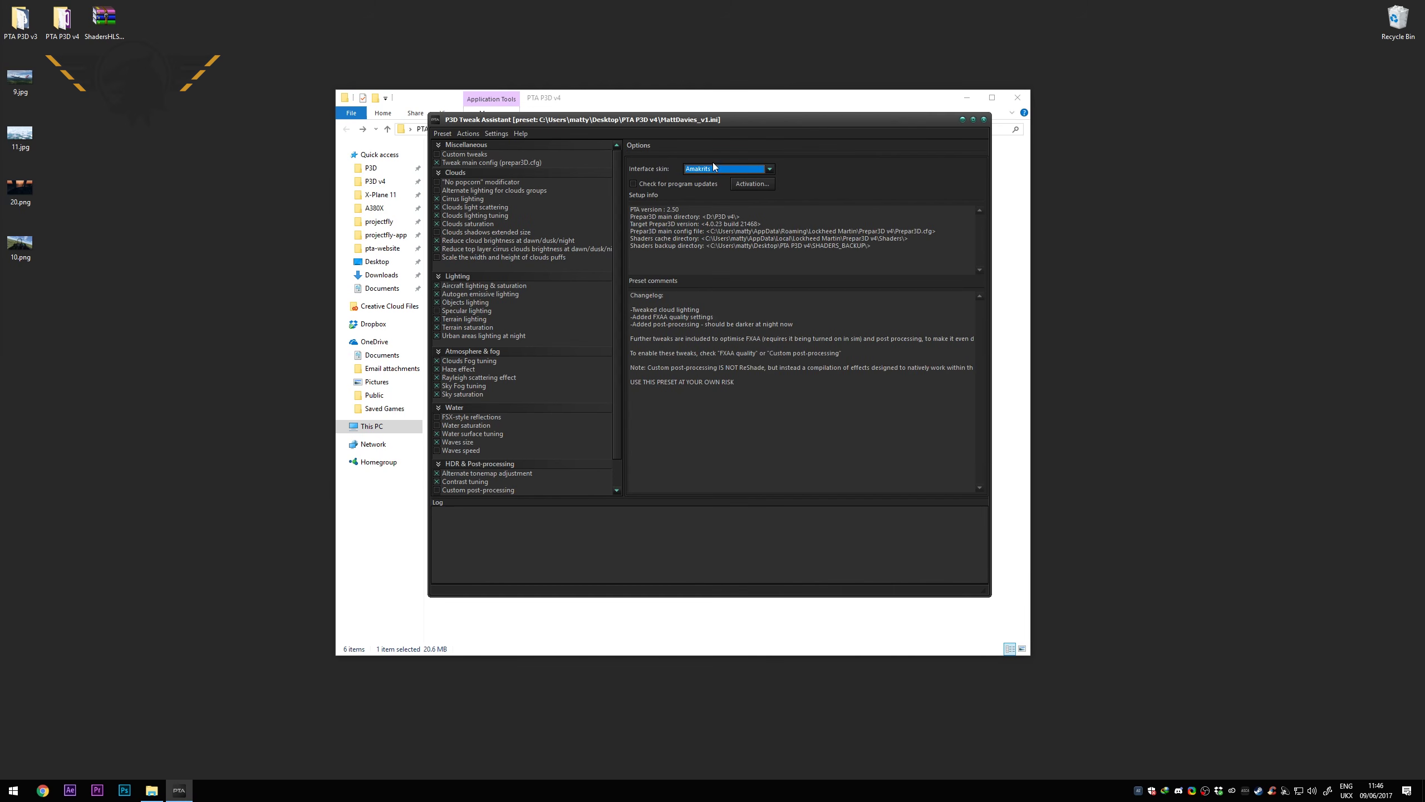
pyautogui.click(714, 170)
pyautogui.scroll(-3, 720, 200)
pyautogui.moveTo(771, 197); pyautogui.dragTo(771, 229)
pyautogui.click(723, 187)
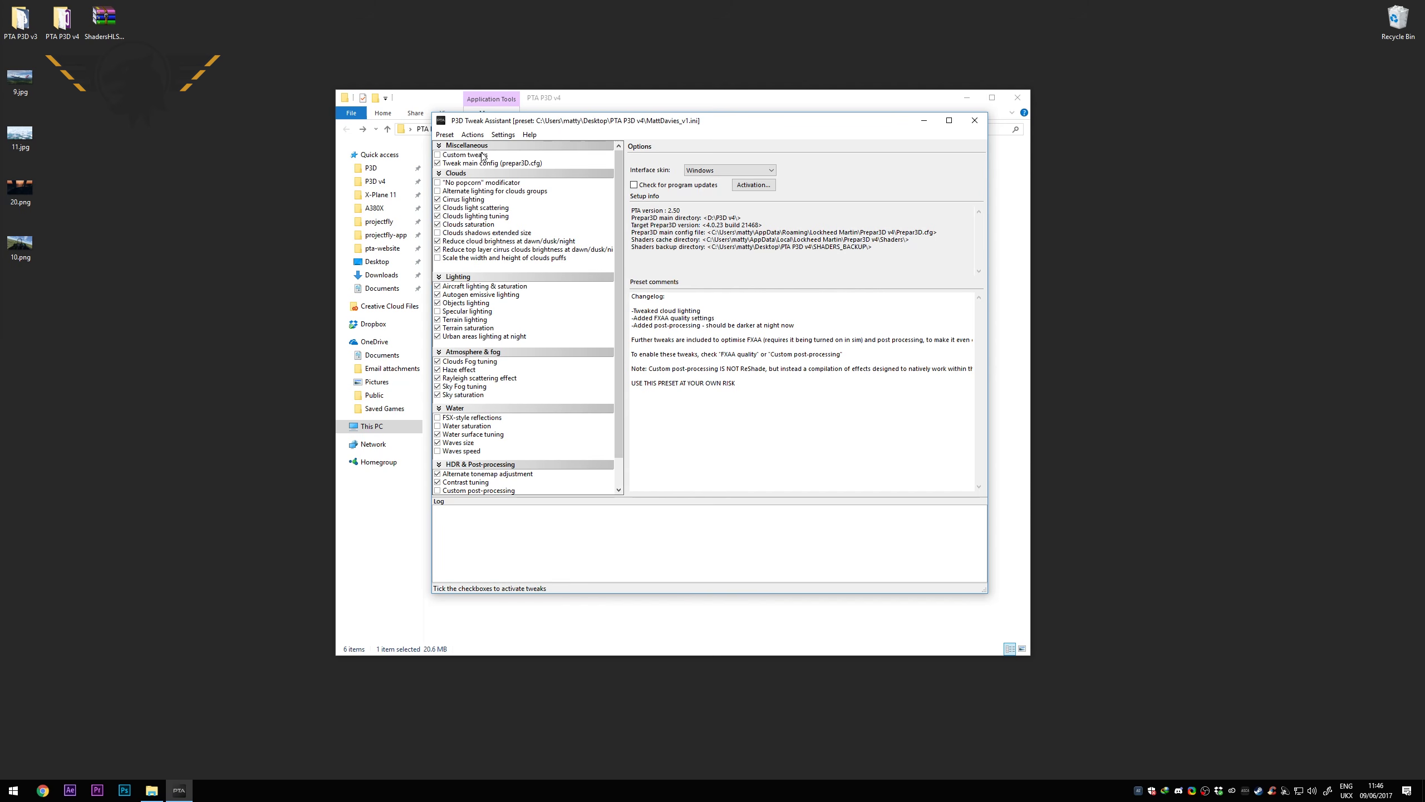
# Step: Collapse all six tweak categories, from Miscellaneous and Clouds through HDR & Post-processing
pyautogui.click(440, 146)
pyautogui.click(440, 157)
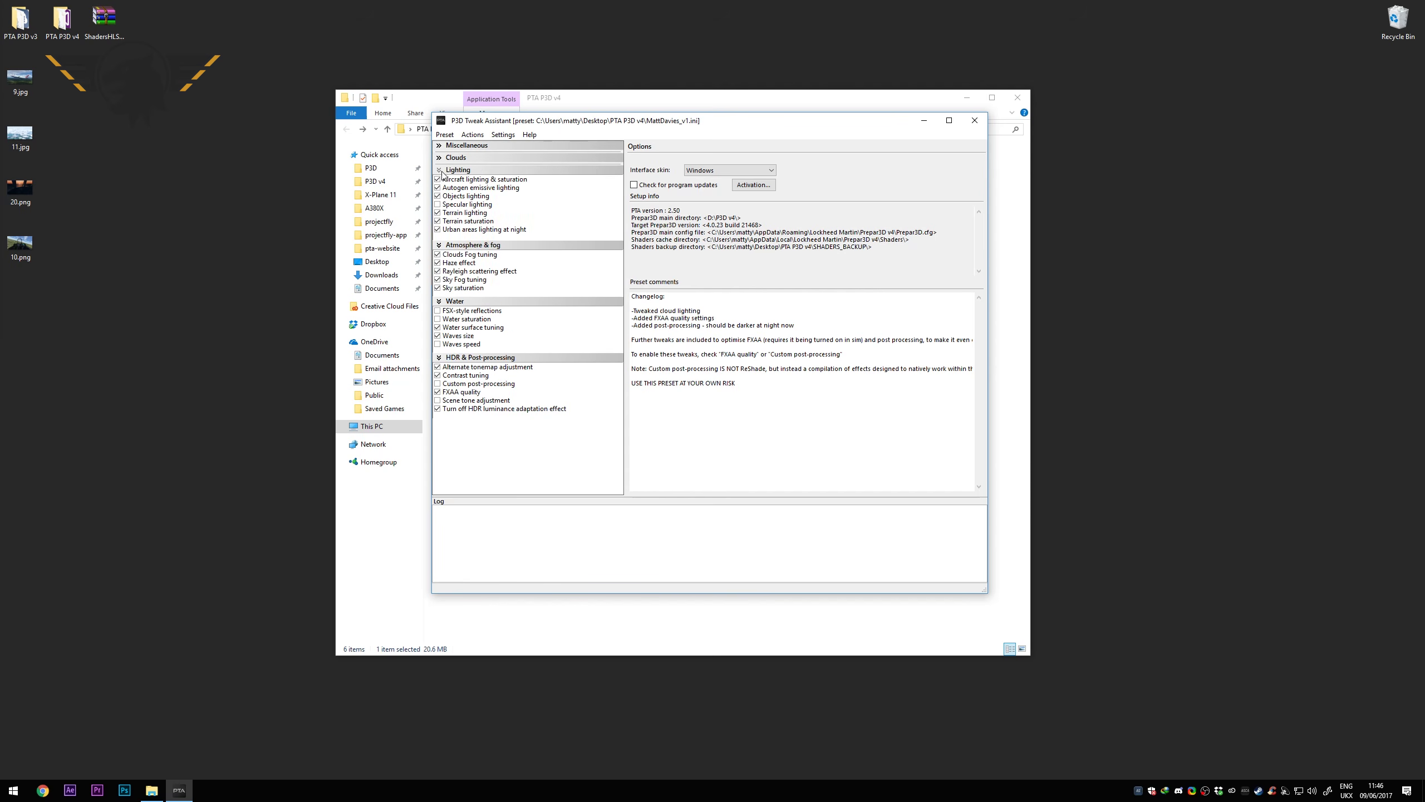
pyautogui.click(440, 170)
pyautogui.click(441, 184)
pyautogui.click(440, 195)
pyautogui.click(440, 207)
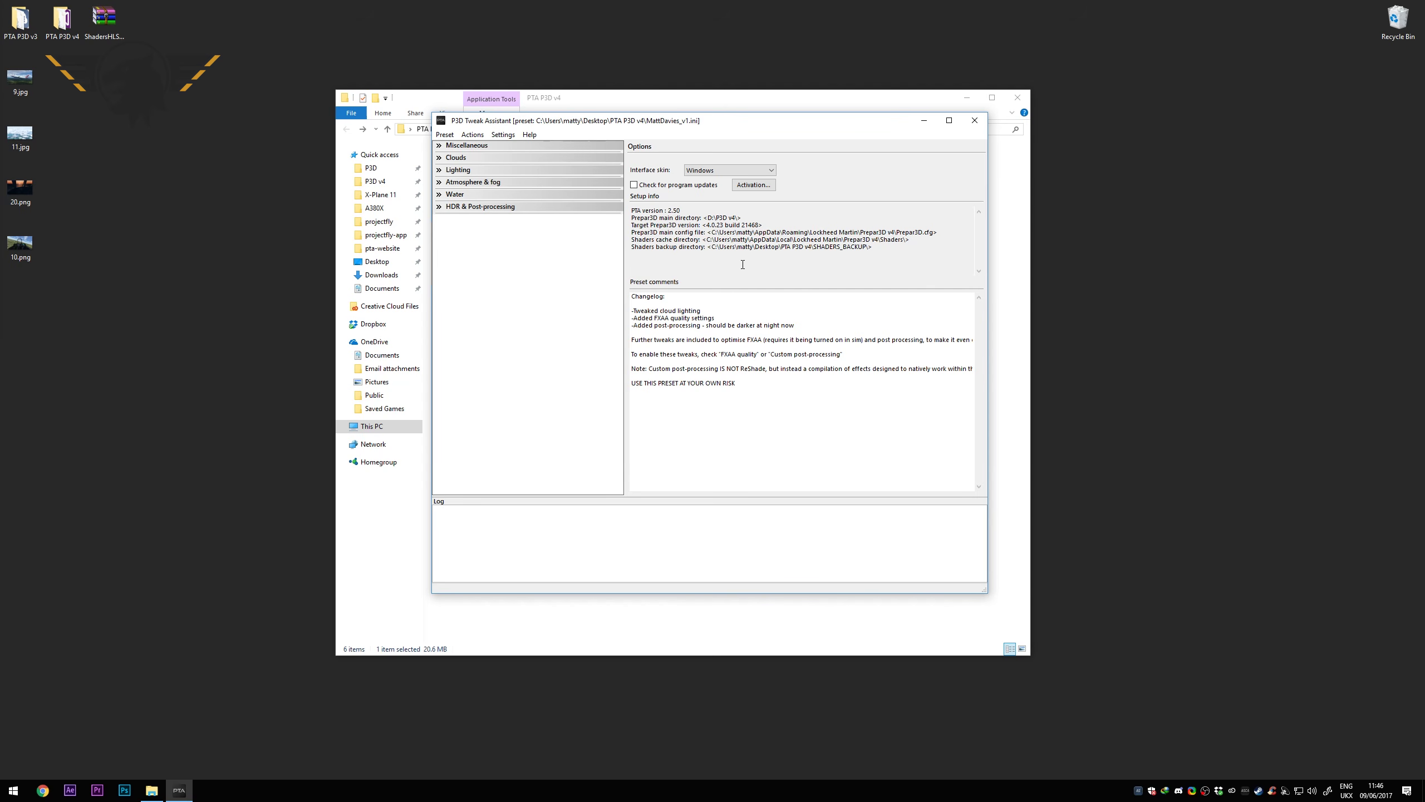
# Step: Widen the program window and its tweak list, and expand all six tweak categories from Miscellaneous to HDR & Post-processing
pyautogui.moveTo(991, 193); pyautogui.dragTo(1073, 193)
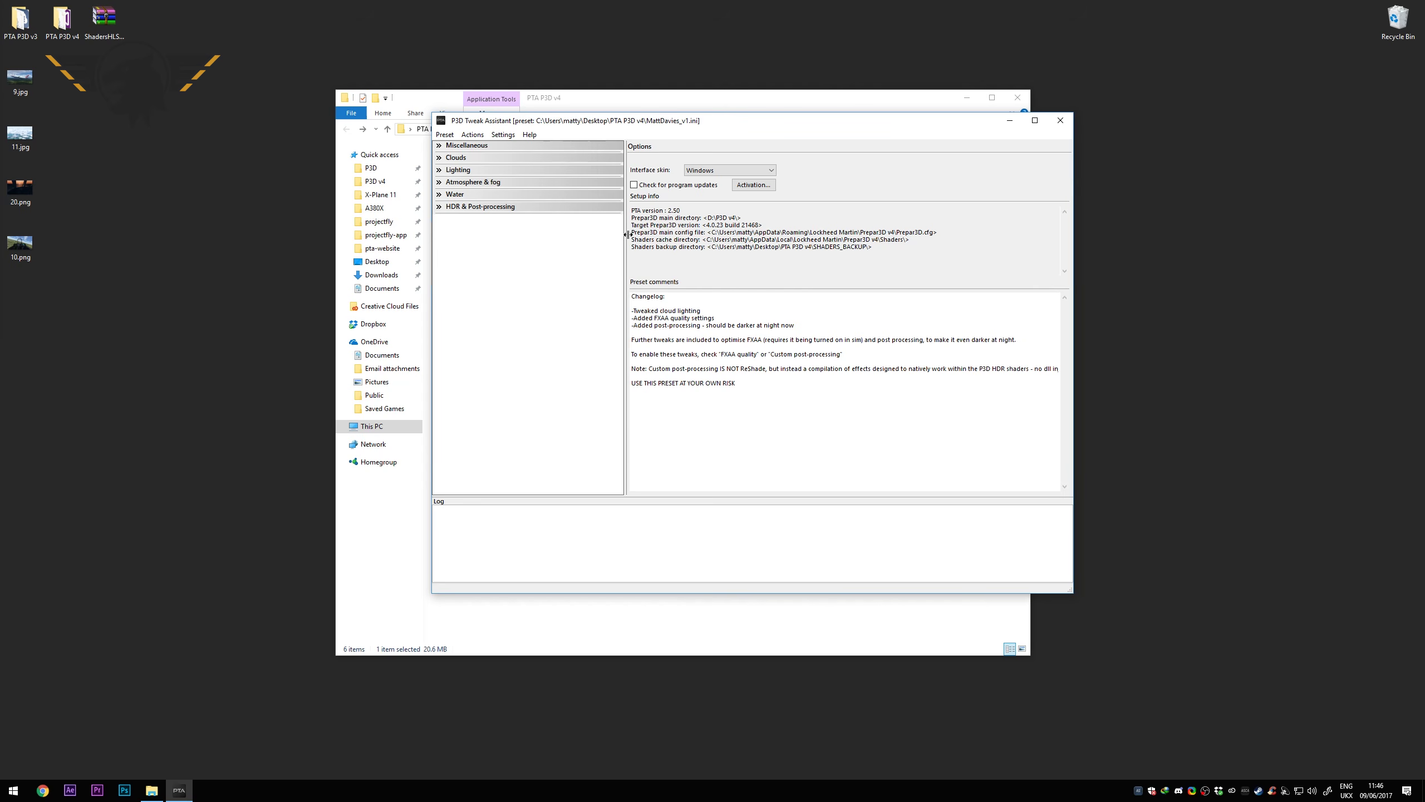
pyautogui.moveTo(625, 242); pyautogui.dragTo(668, 241)
pyautogui.click(442, 147)
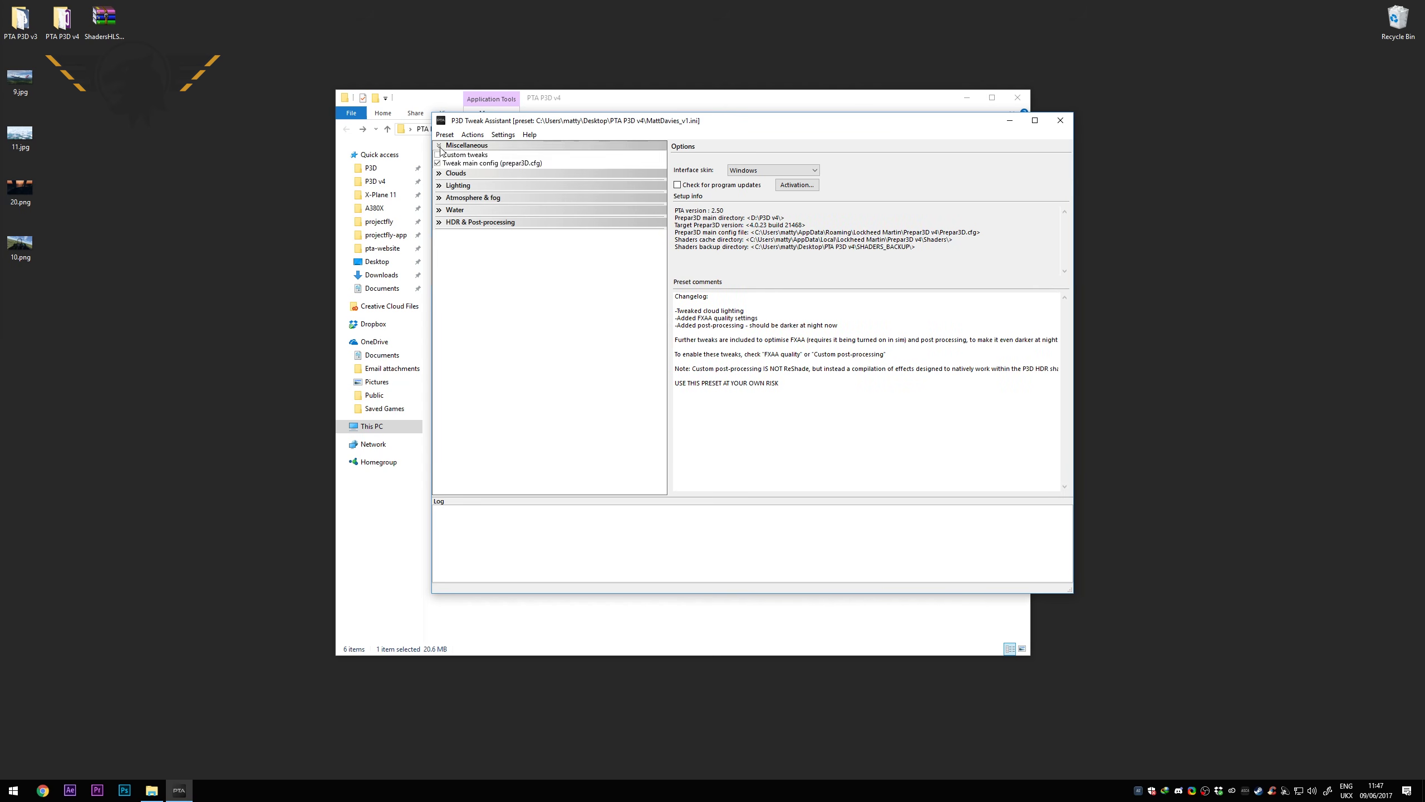
pyautogui.click(443, 174)
pyautogui.click(443, 277)
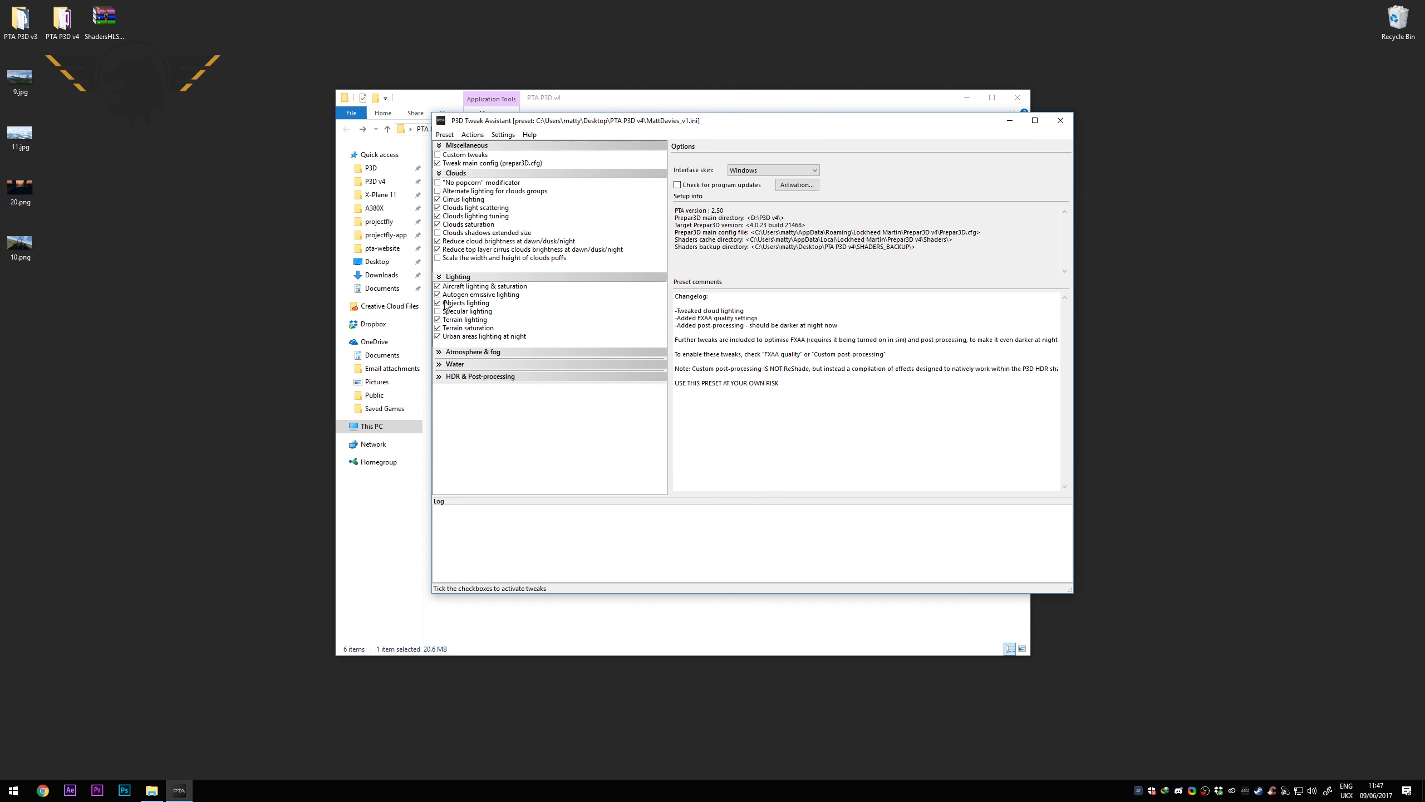
pyautogui.click(443, 353)
pyautogui.click(443, 408)
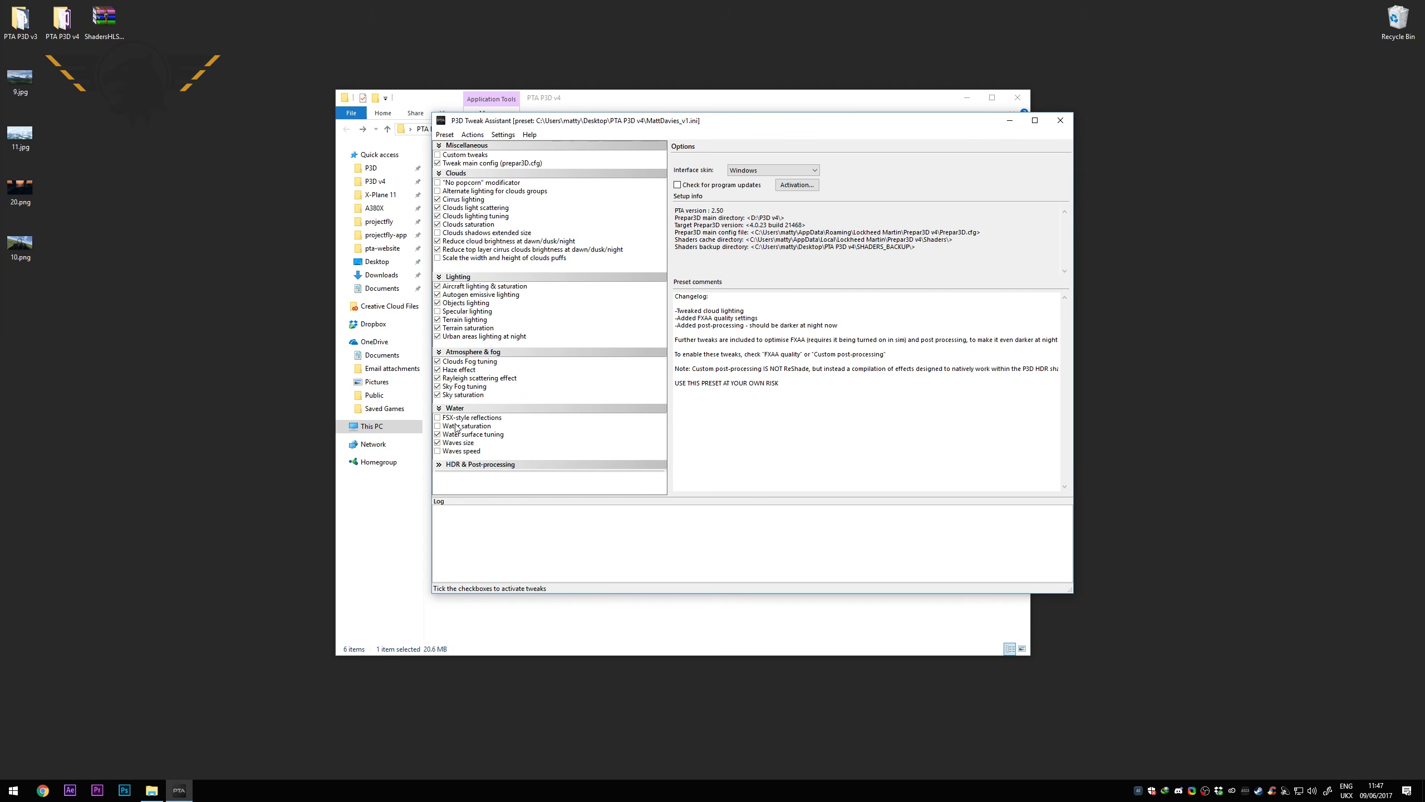
pyautogui.click(461, 465)
pyautogui.scroll(2, 537, 378)
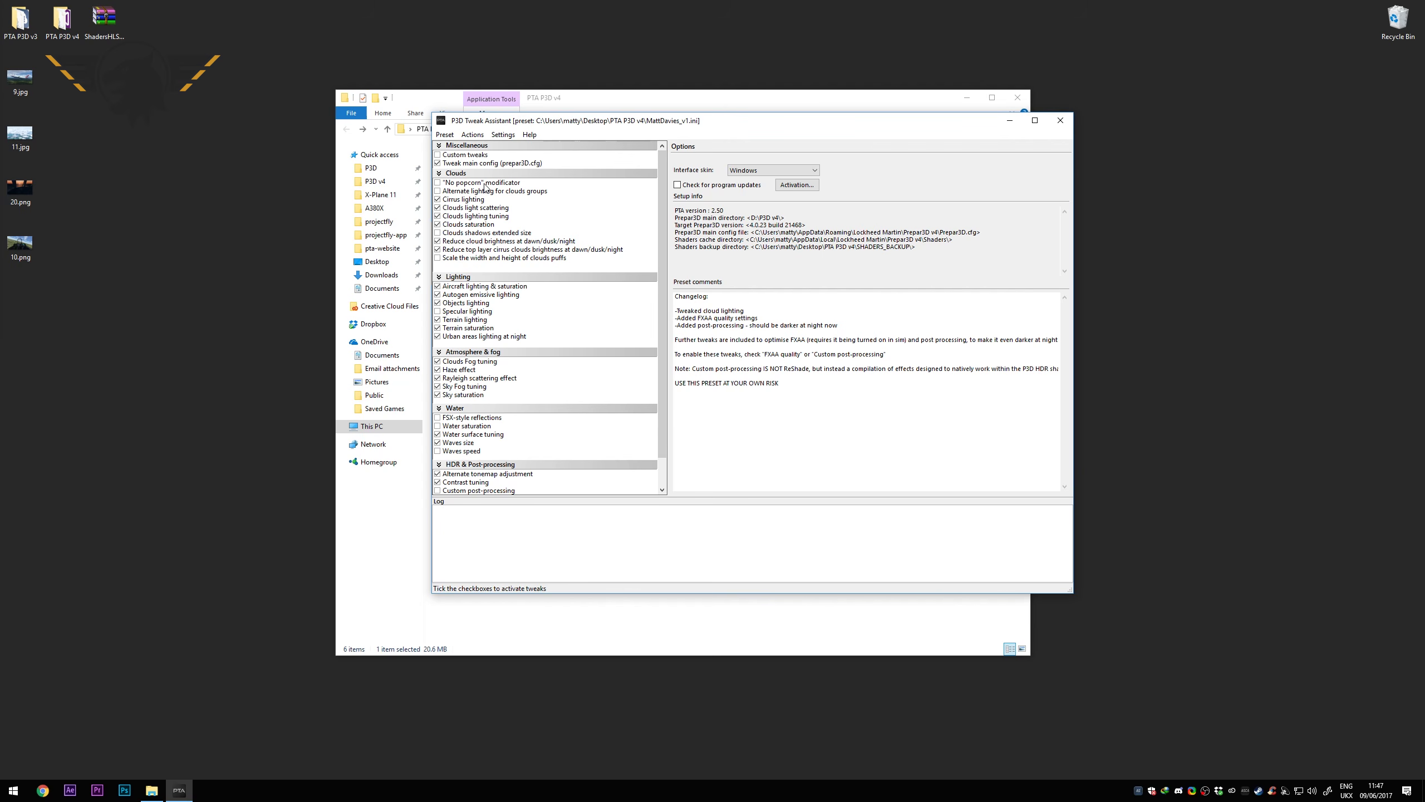
# Step: View the parameters of the main config tweak and read the description of the Cirrus lighting tweak
pyautogui.click(461, 164)
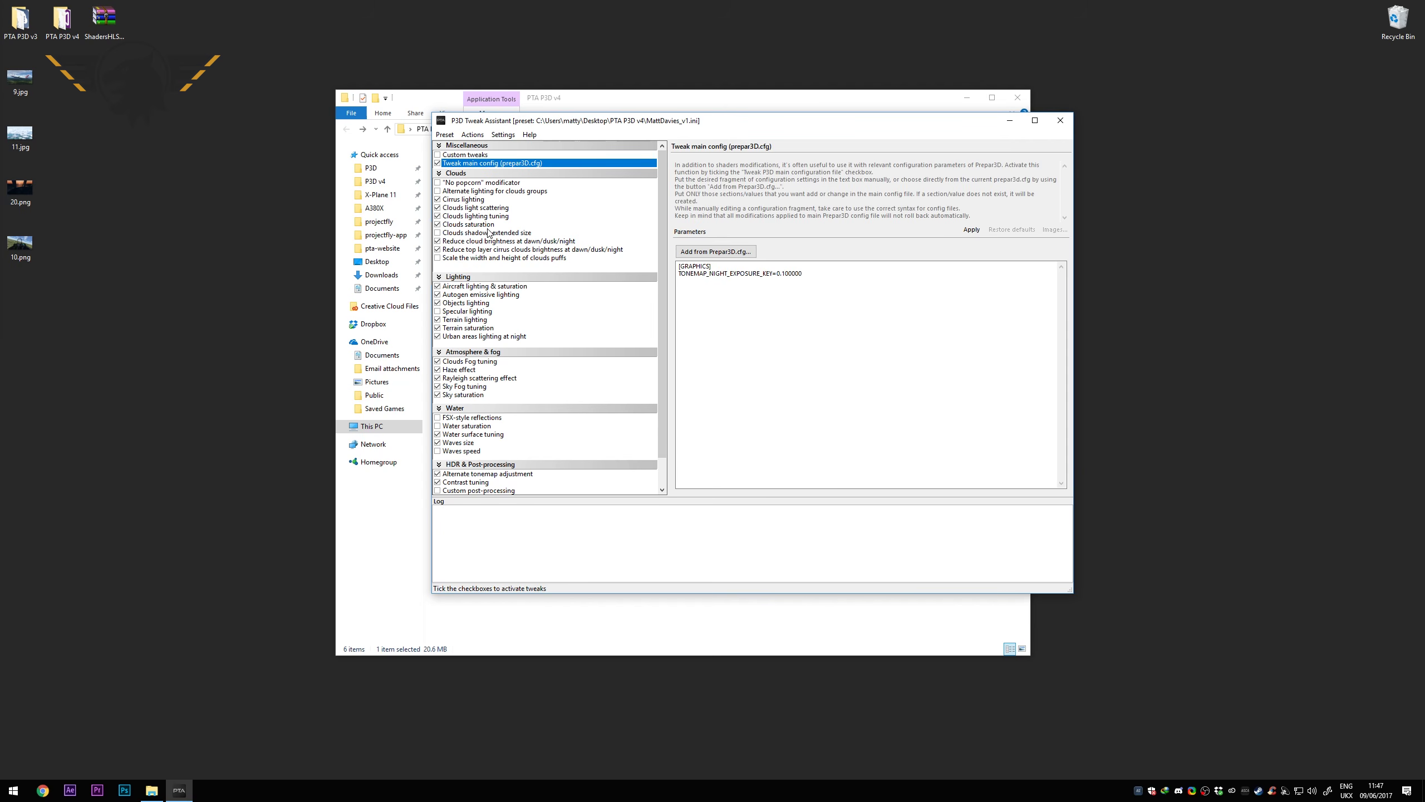
pyautogui.click(465, 201)
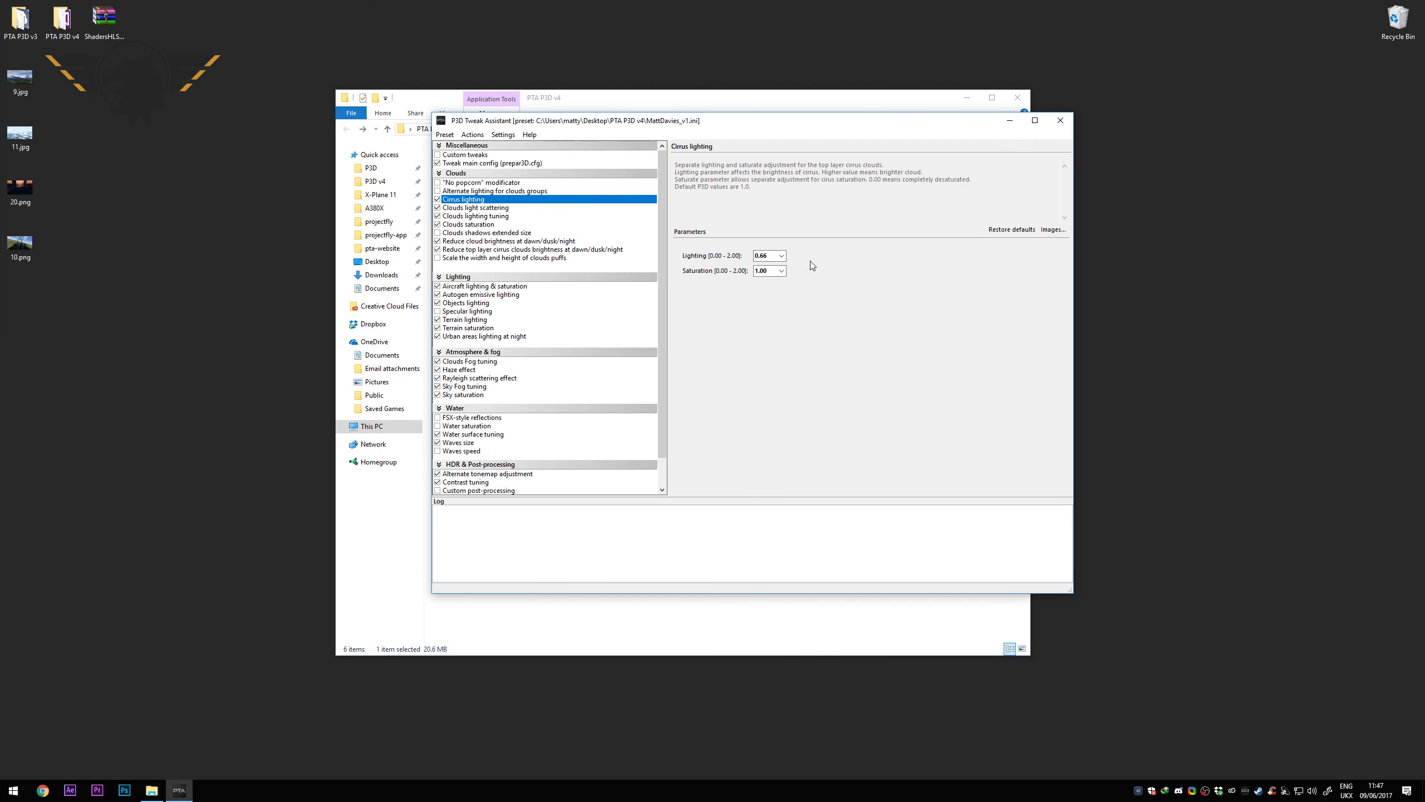
pyautogui.moveTo(768, 192); pyautogui.dragTo(675, 162)
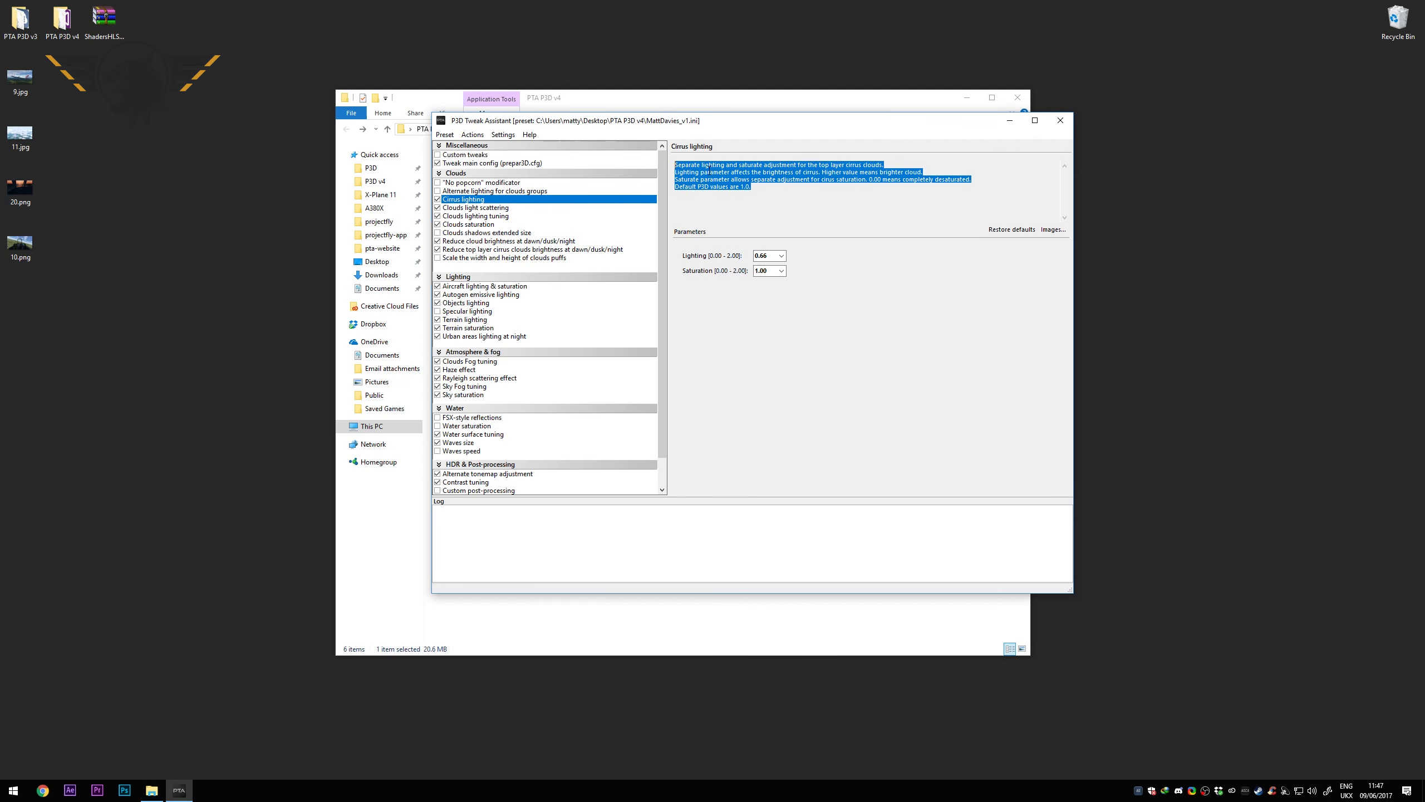
pyautogui.click(752, 181)
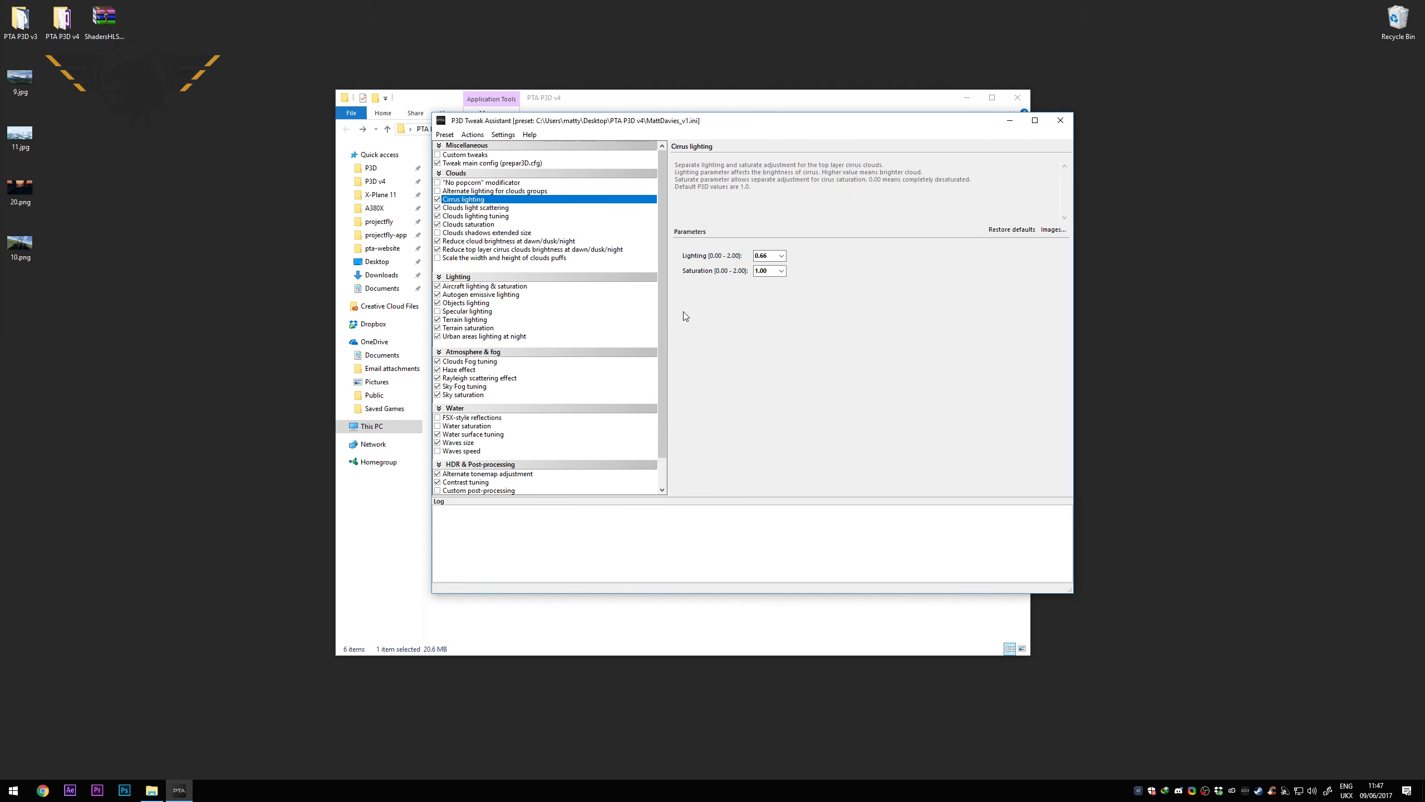
# Step: Arrange the PTA P3D v4 folder window and the P3D Tweak Assistant window next to each other on the desktop
pyautogui.moveTo(663, 295)
pyautogui.mouseDown()
pyautogui.moveTo(665, 325)
pyautogui.moveTo(665, 294)
pyautogui.mouseUp()
pyautogui.moveTo(826, 120); pyautogui.dragTo(1015, 170)
pyautogui.click(468, 197)
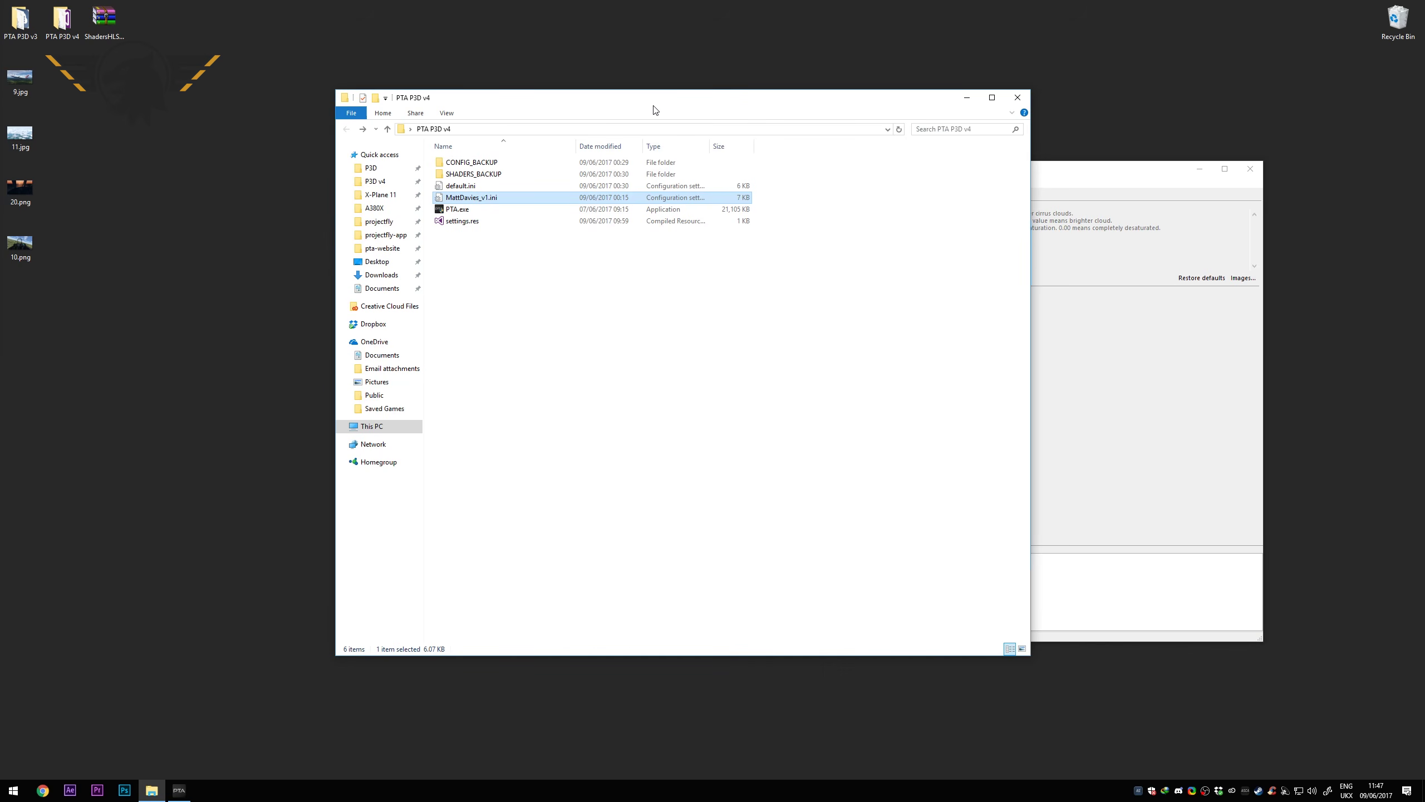
pyautogui.moveTo(655, 111); pyautogui.dragTo(465, 112)
pyautogui.click(914, 179)
pyautogui.moveTo(894, 162); pyautogui.dragTo(938, 124)
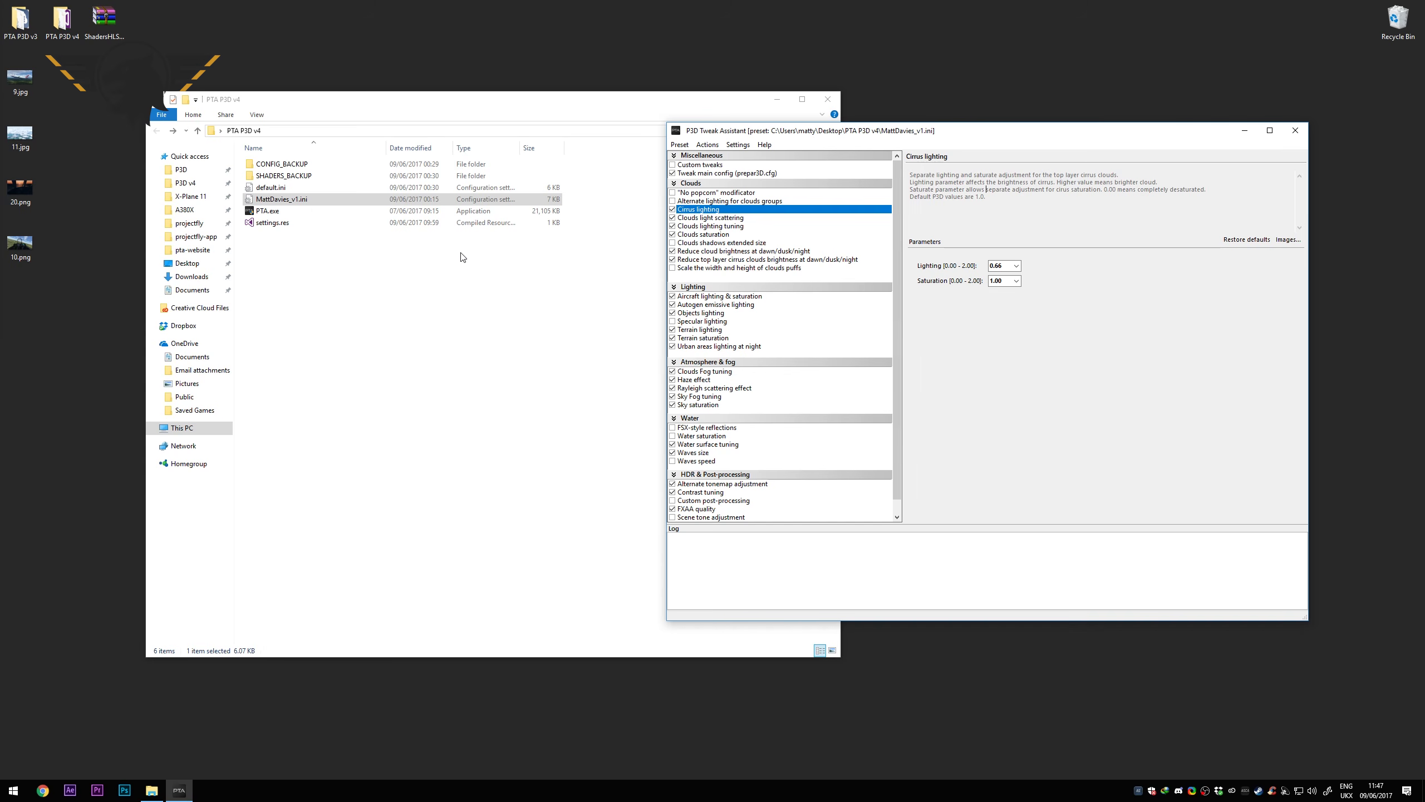
pyautogui.click(515, 307)
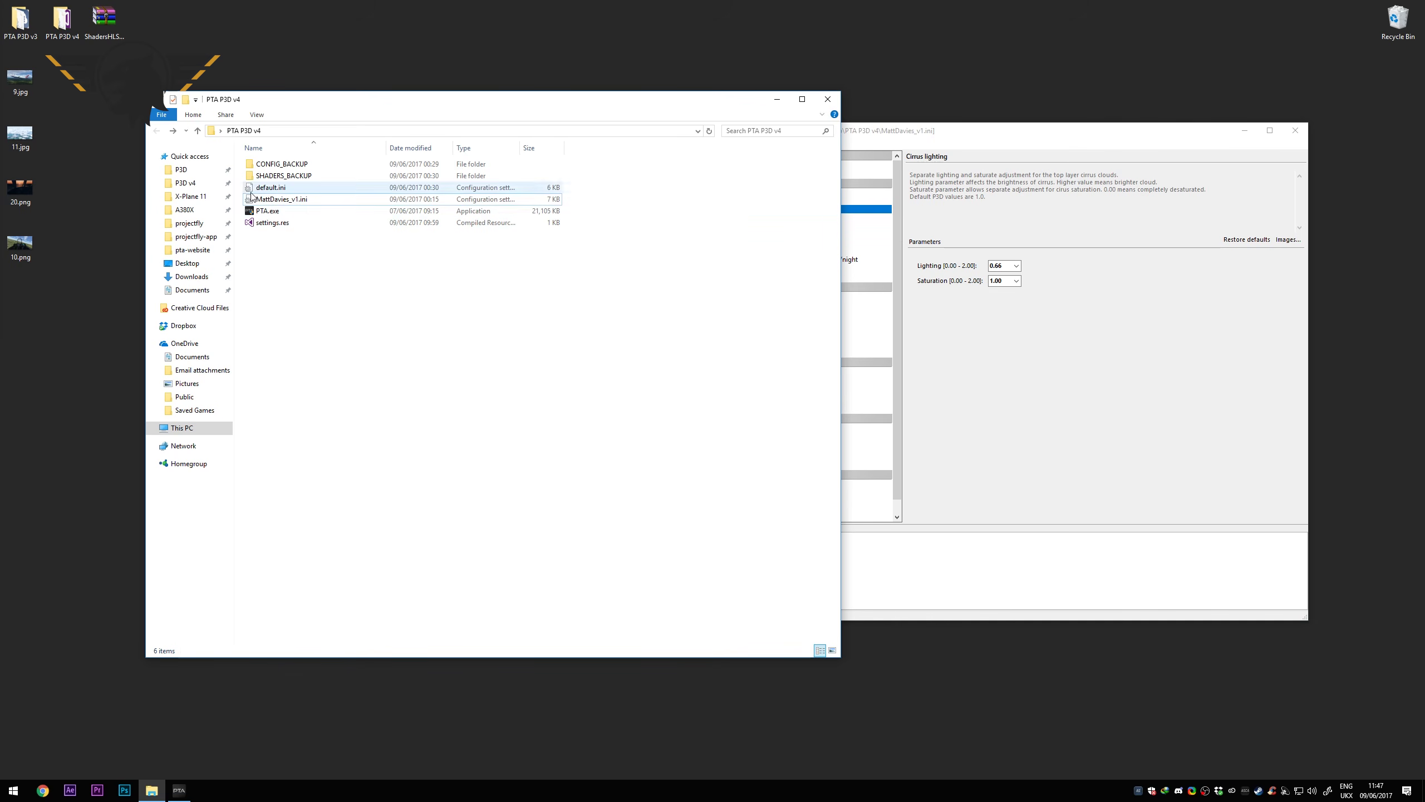
pyautogui.click(1013, 359)
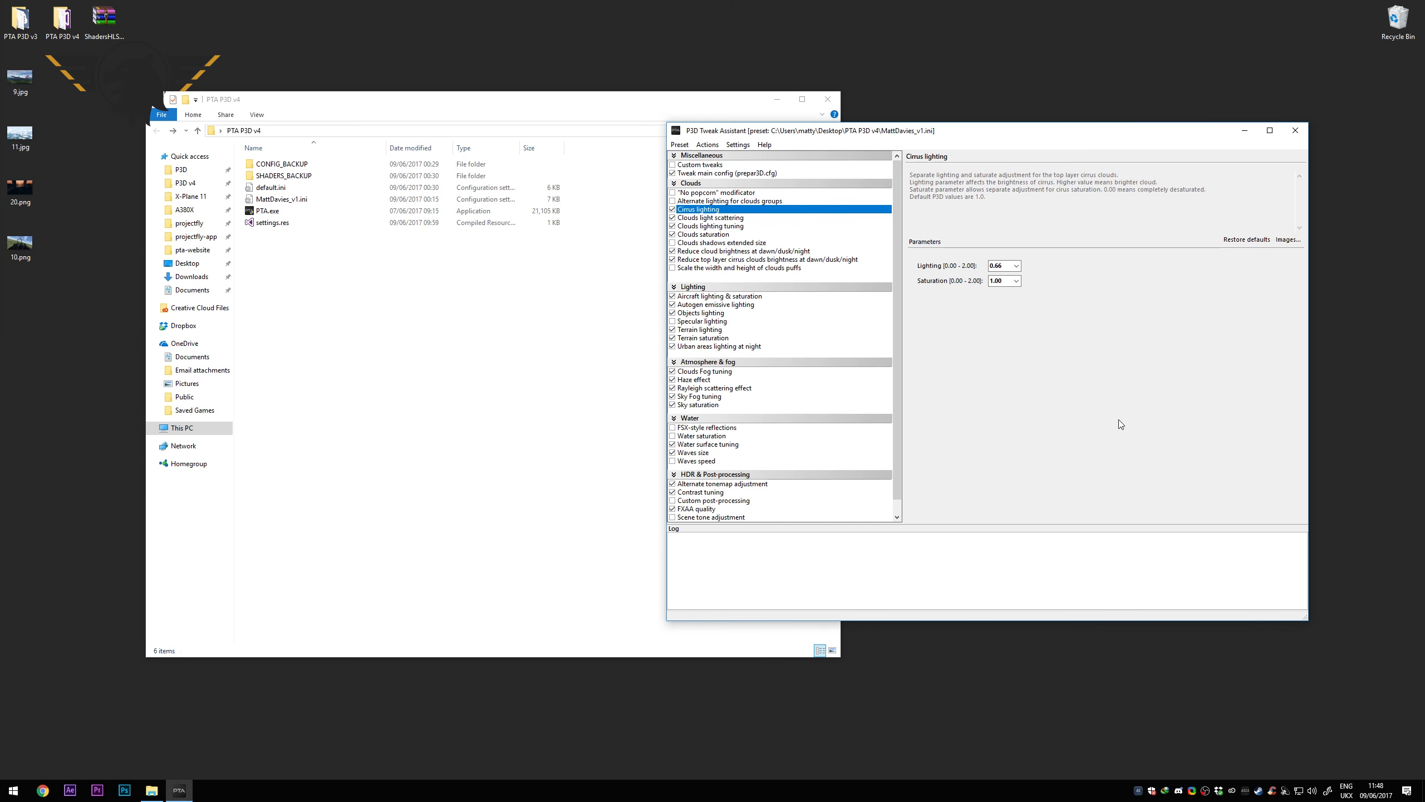
# Step: Open the custom v1 .ini preset from the PTA P3D v4 folder
pyautogui.click(679, 145)
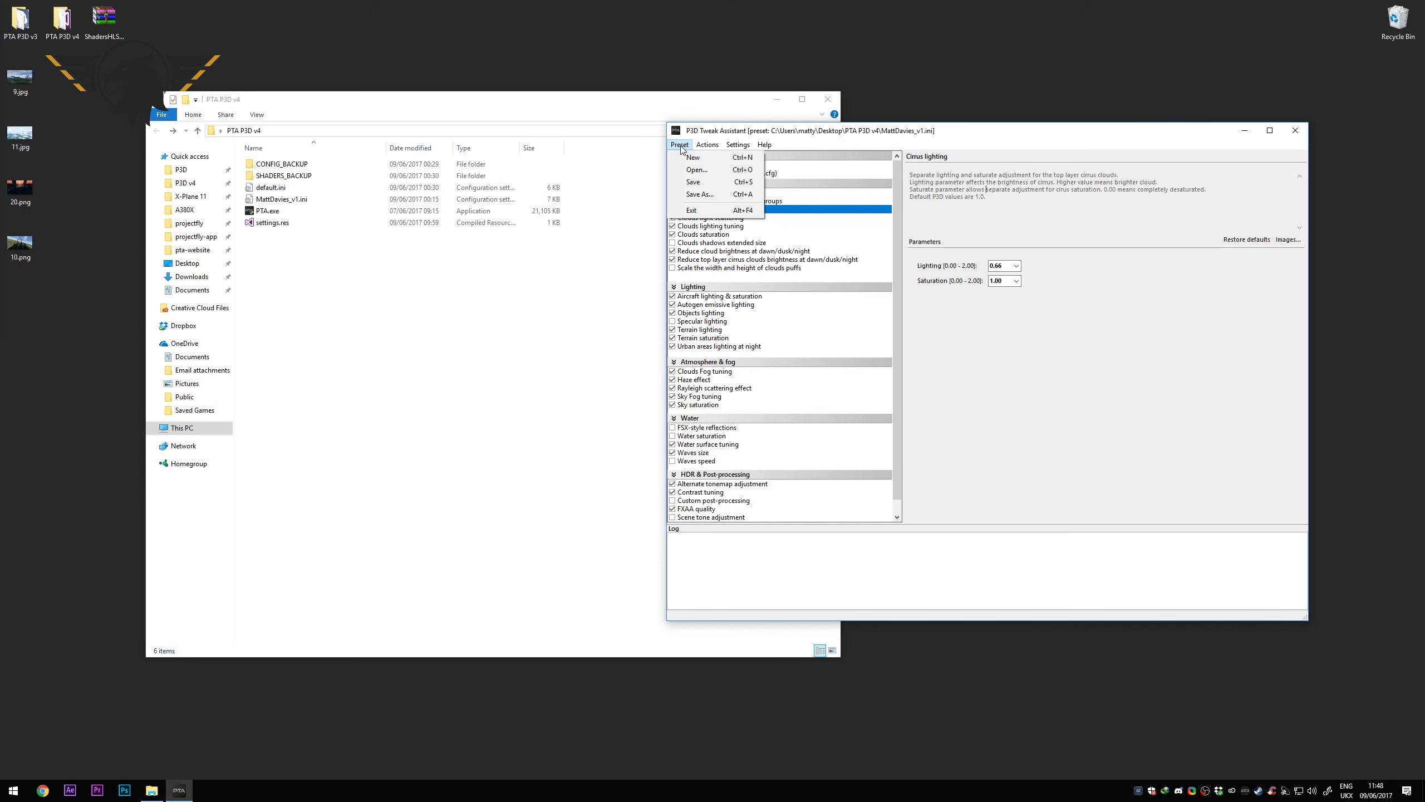
pyautogui.click(694, 171)
pyautogui.moveTo(811, 165); pyautogui.dragTo(623, 174)
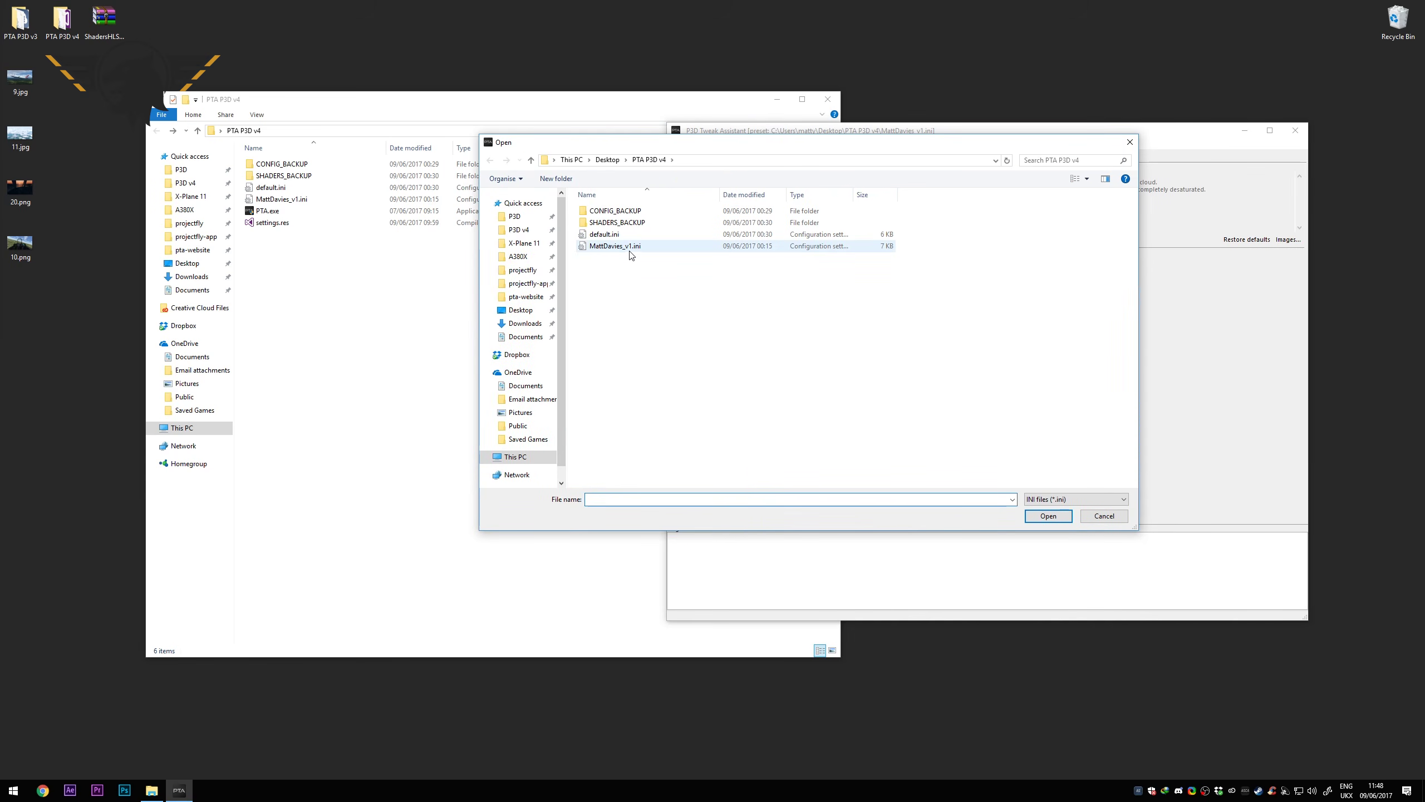
pyautogui.doubleClick(626, 247)
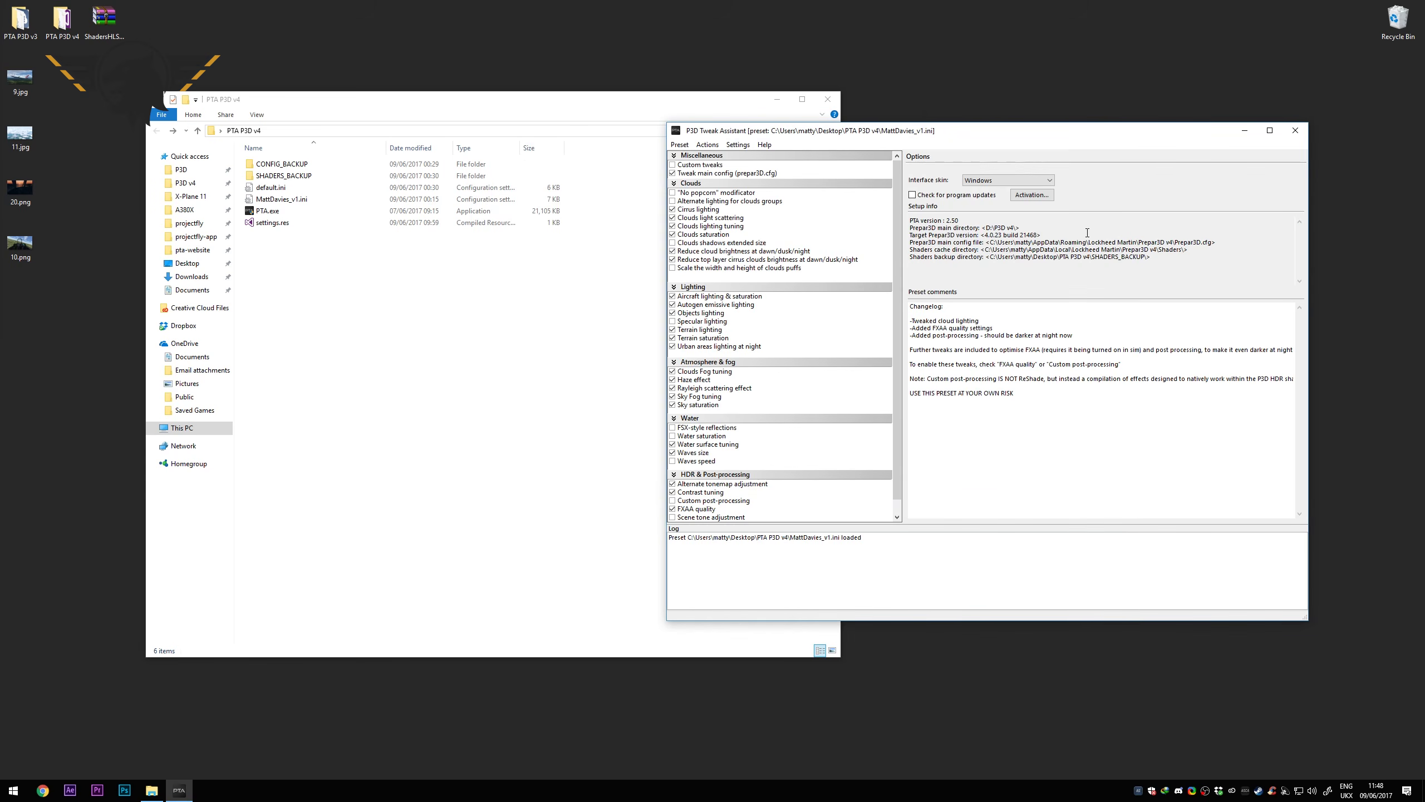
# Step: Apply the loaded preset to the simulator and enlarge the log area to show its full output
pyautogui.click(707, 145)
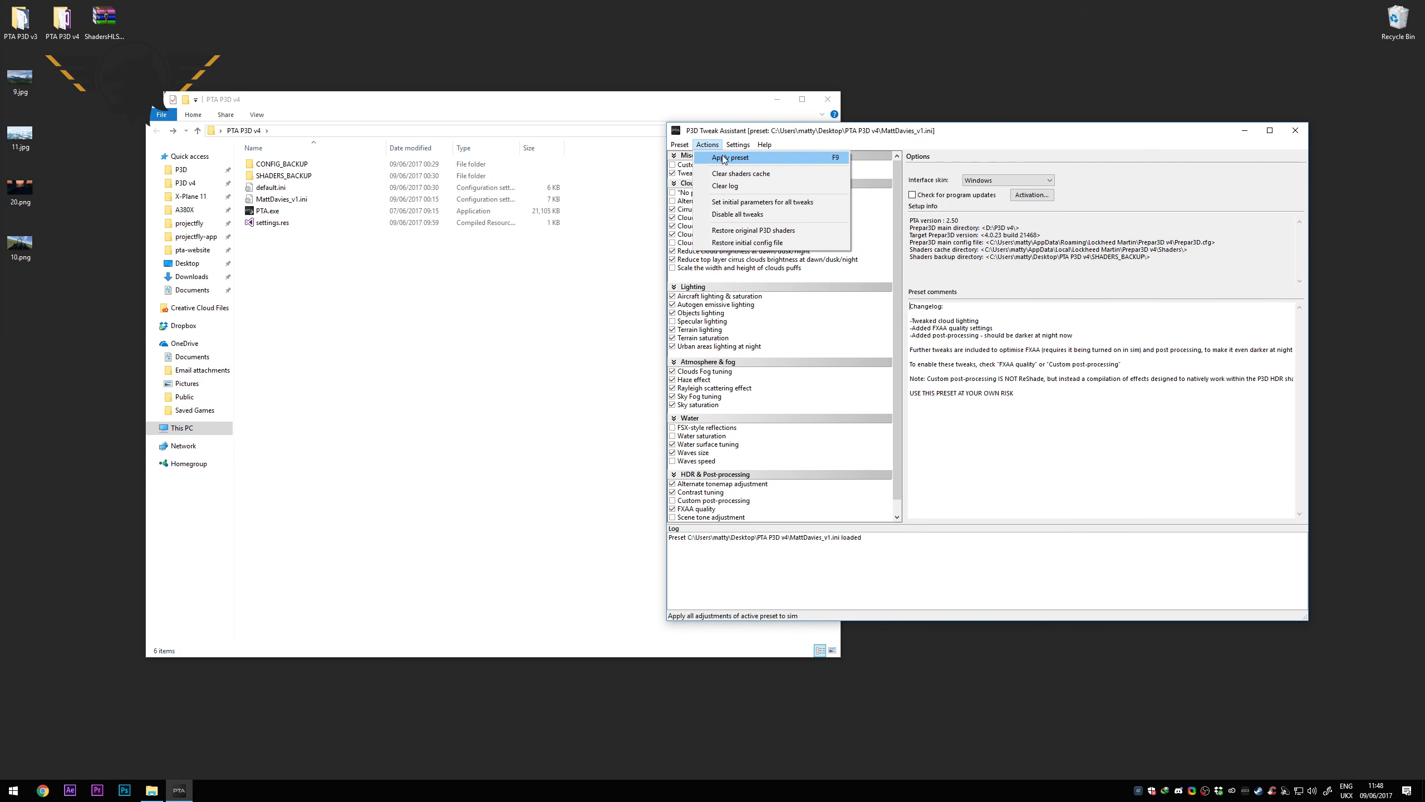
pyautogui.click(723, 159)
pyautogui.moveTo(839, 135); pyautogui.dragTo(707, 62)
pyautogui.moveTo(807, 455); pyautogui.dragTo(809, 204)
# Step: Review the log's list of applied shader and config tweaks and its closing status lines
pyautogui.moveTo(661, 412); pyautogui.dragTo(544, 403)
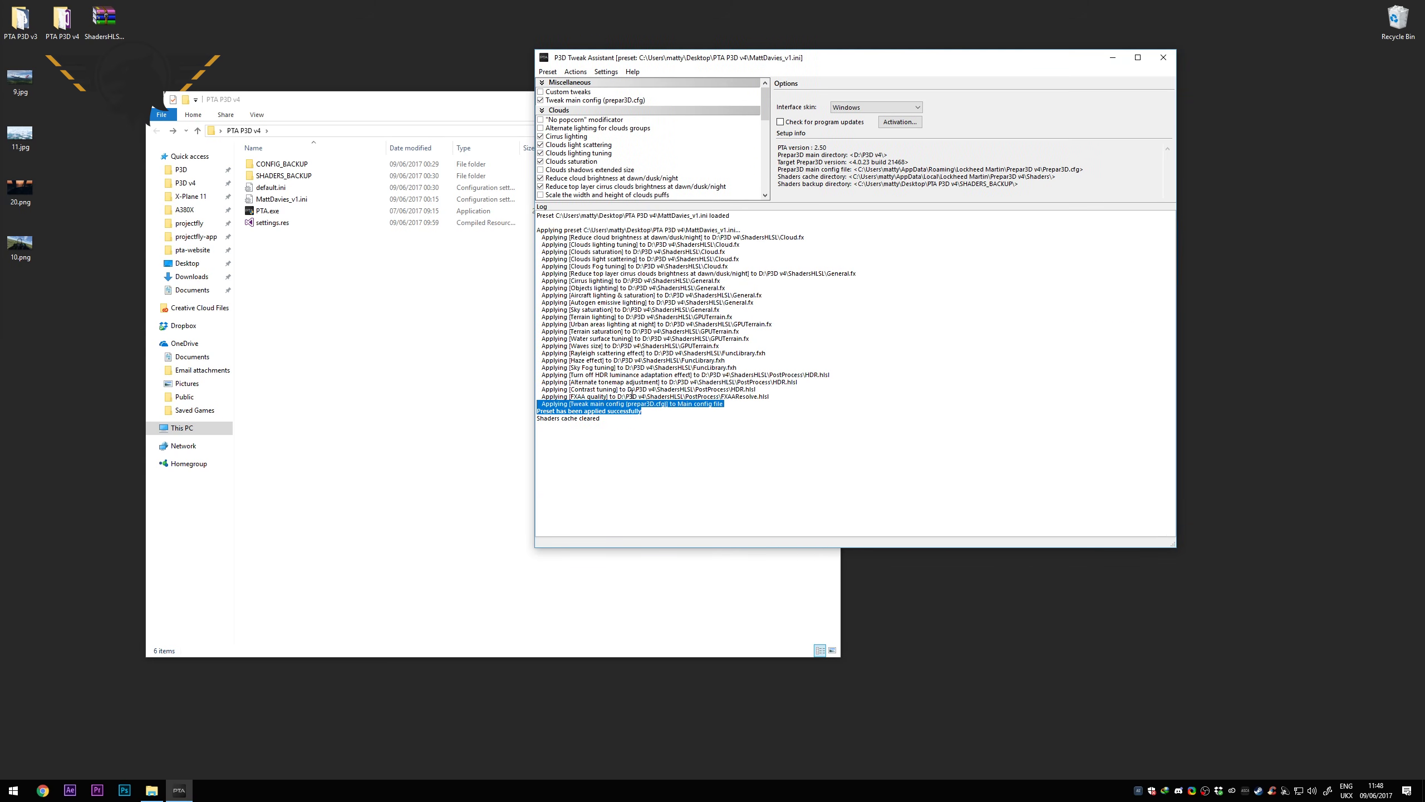
pyautogui.click(723, 415)
pyautogui.moveTo(723, 434); pyautogui.dragTo(818, 402)
pyautogui.click(557, 238)
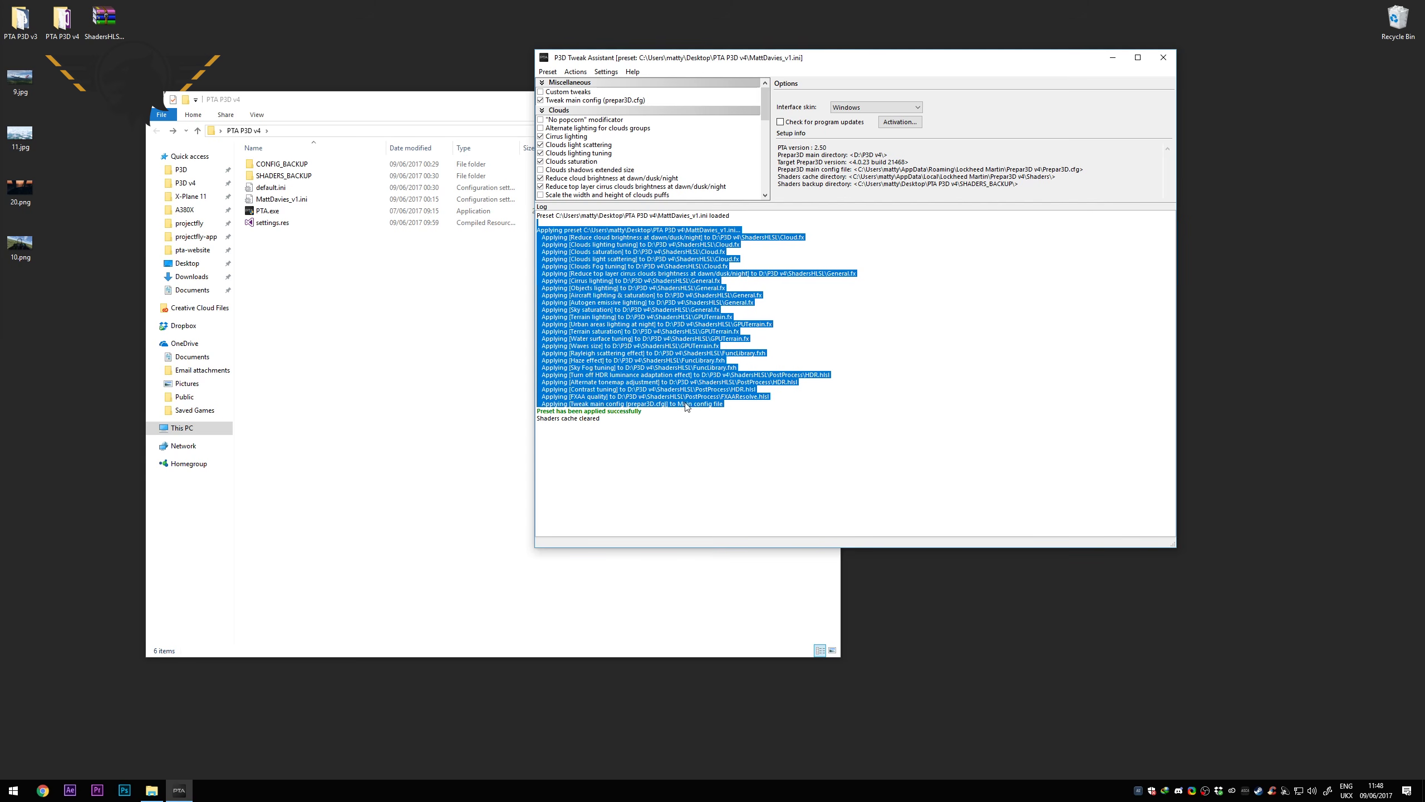
pyautogui.click(654, 405)
pyautogui.moveTo(612, 418)
pyautogui.mouseDown()
pyautogui.moveTo(539, 412)
pyautogui.moveTo(621, 420)
pyautogui.mouseUp()
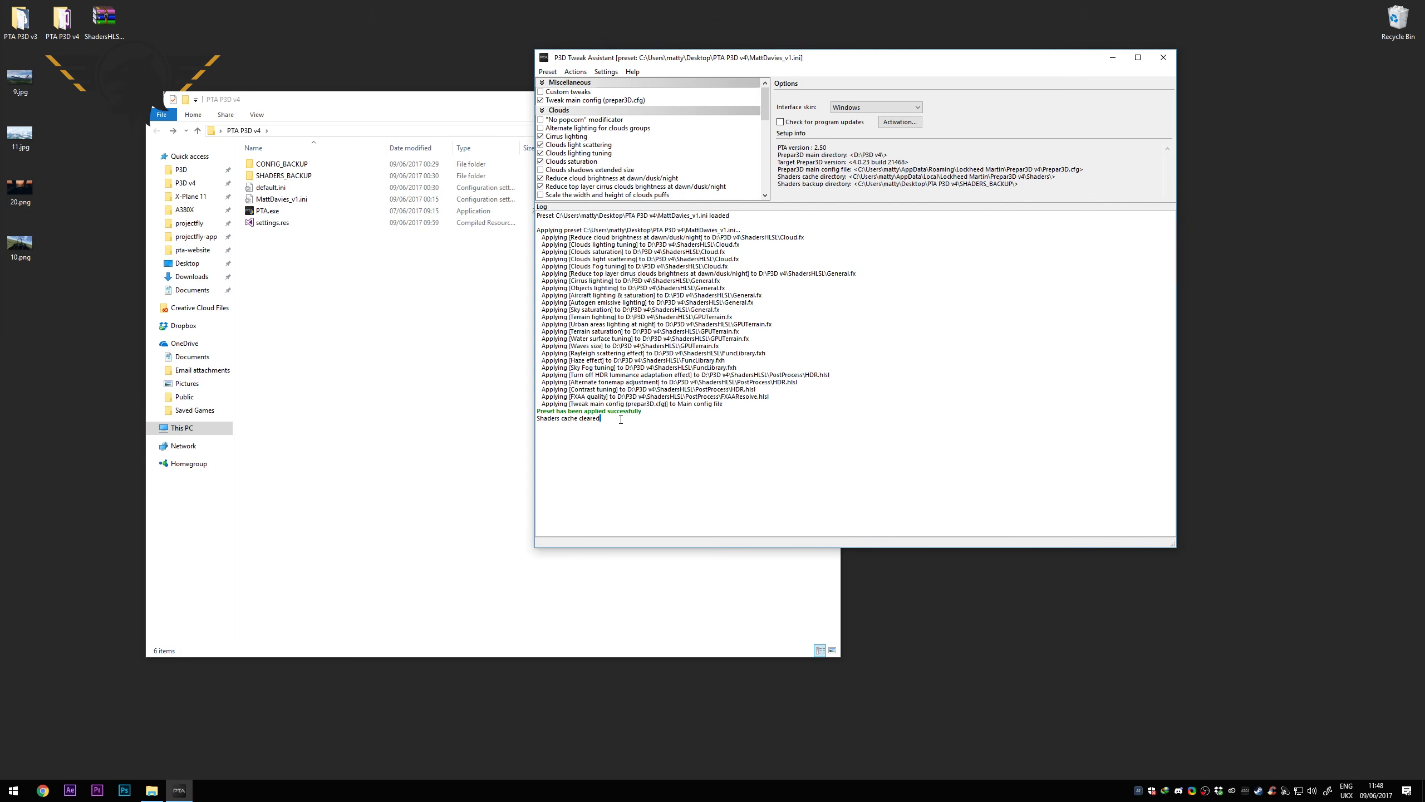
# Step: Reposition the P3D Tweak Assistant window and make it taller so the tweaks, preset comments and log all fit
pyautogui.moveTo(721, 65); pyautogui.dragTo(766, 61)
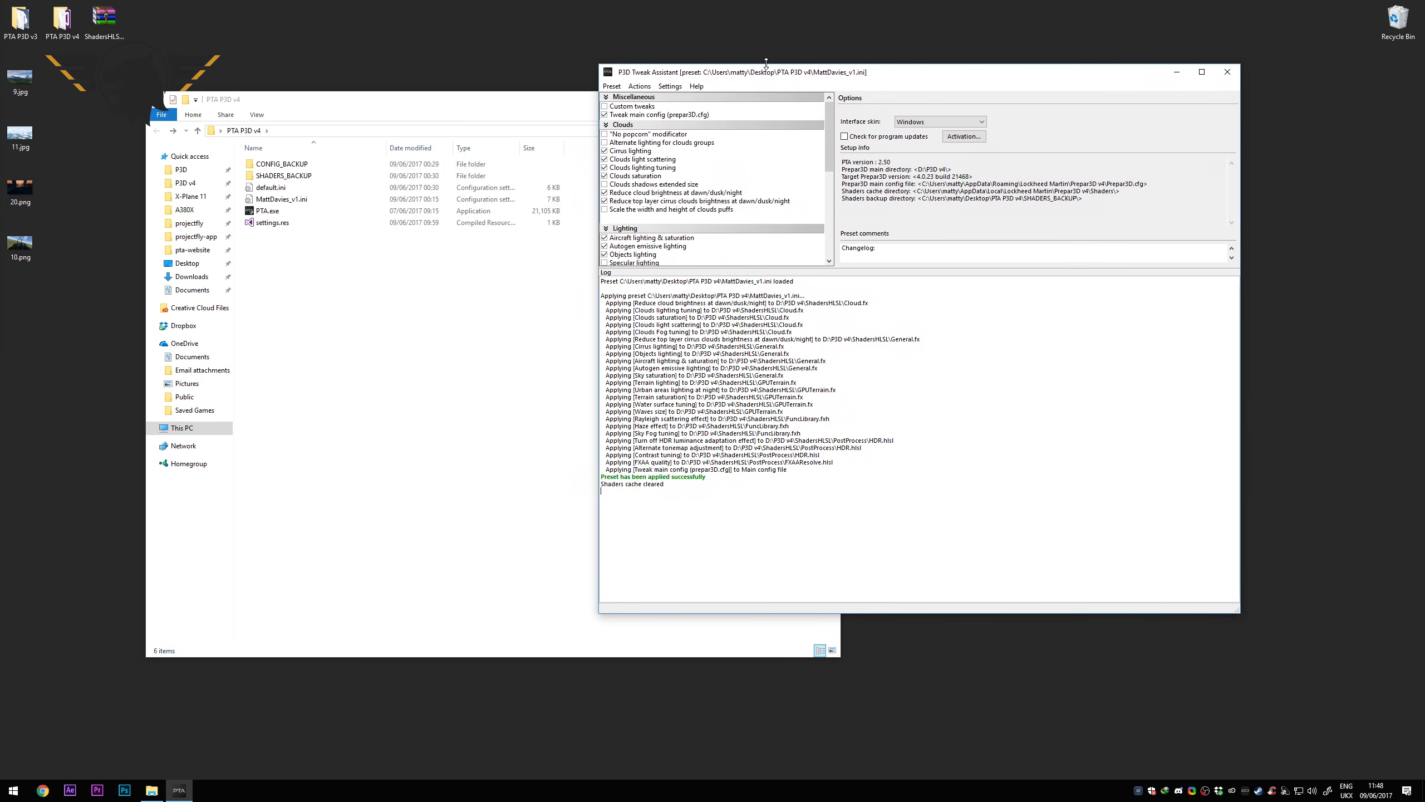
pyautogui.moveTo(754, 614); pyautogui.dragTo(747, 698)
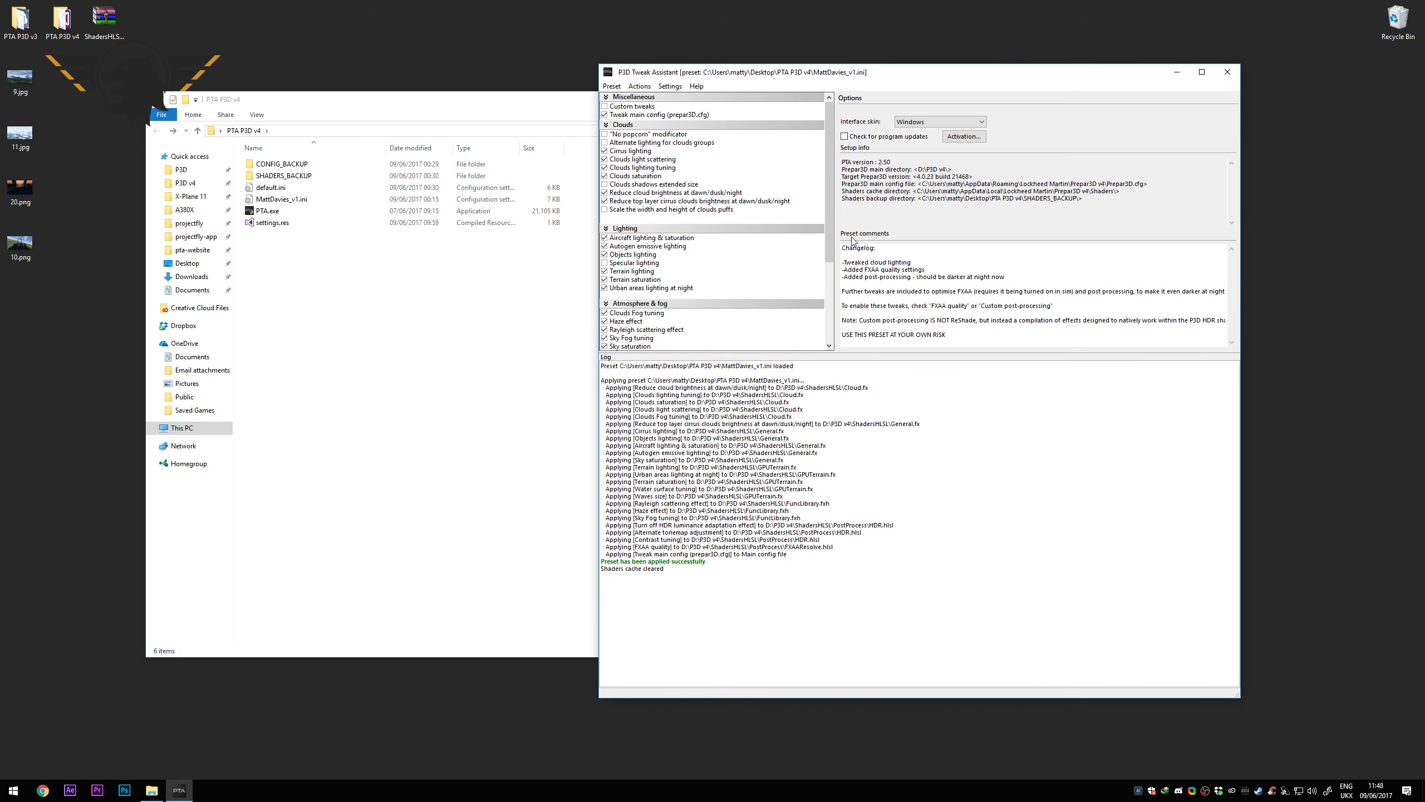
pyautogui.moveTo(830, 231)
pyautogui.mouseDown()
pyautogui.moveTo(832, 245)
pyautogui.moveTo(840, 229)
pyautogui.mouseUp()
pyautogui.moveTo(816, 72); pyautogui.dragTo(741, 71)
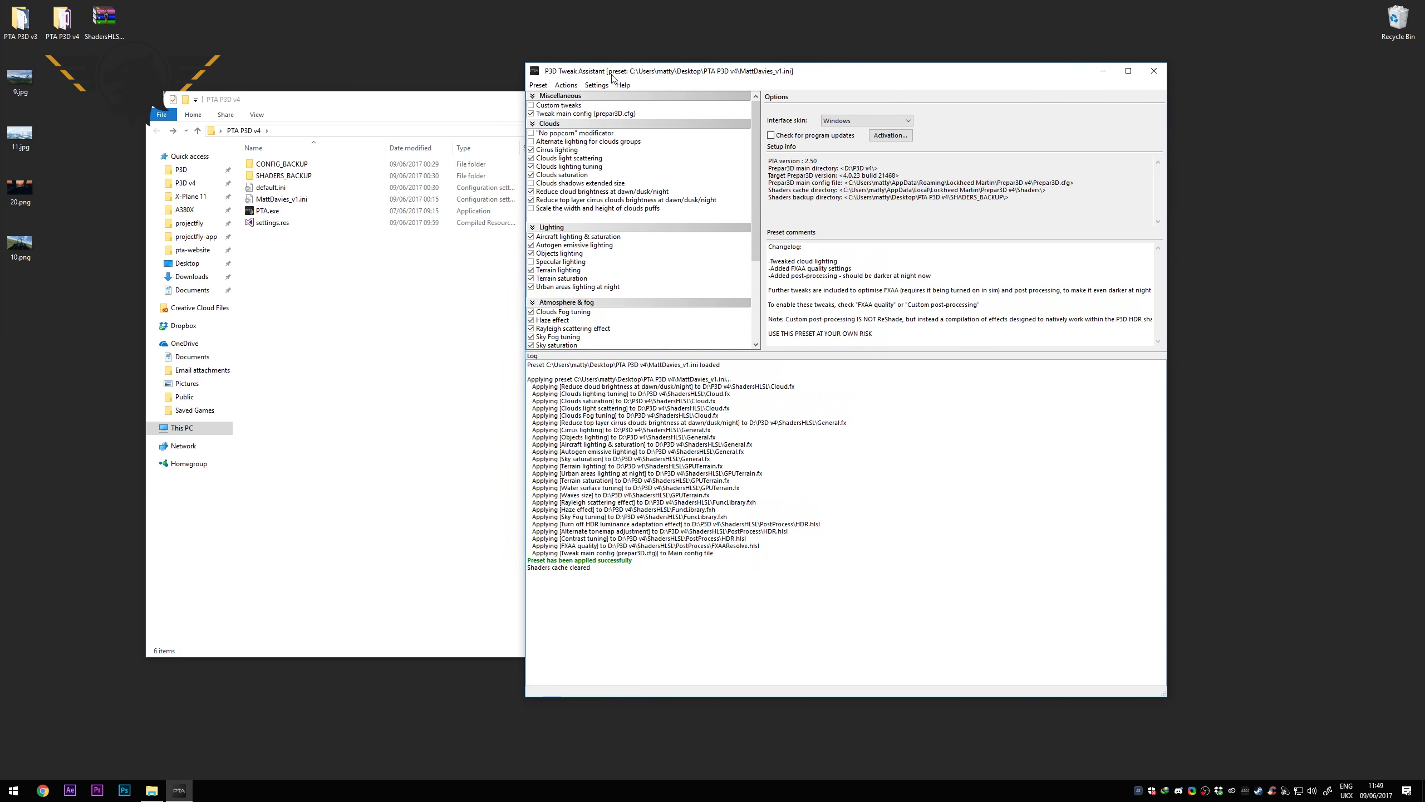
# Step: Restore the original P3D shaders from the backup
pyautogui.click(571, 85)
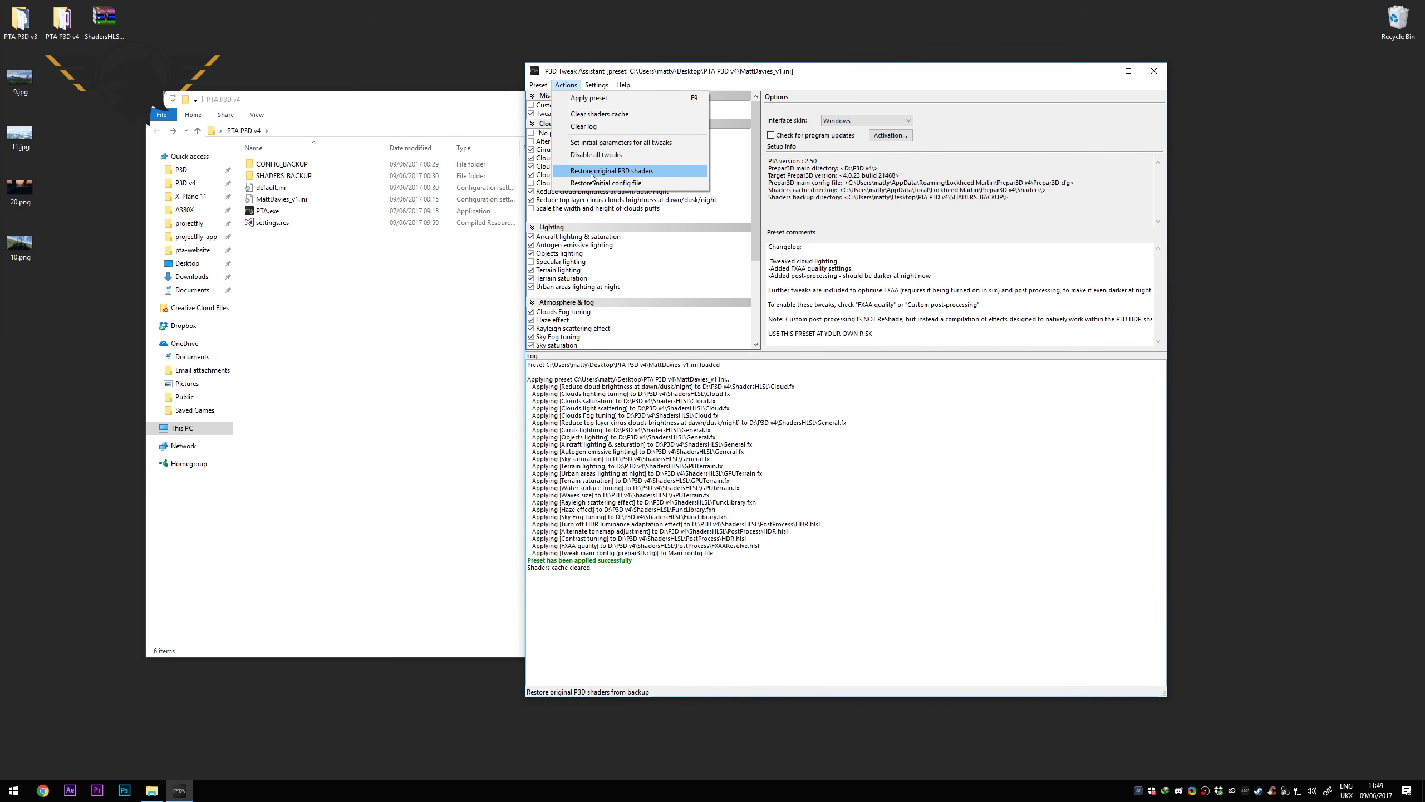
pyautogui.click(625, 174)
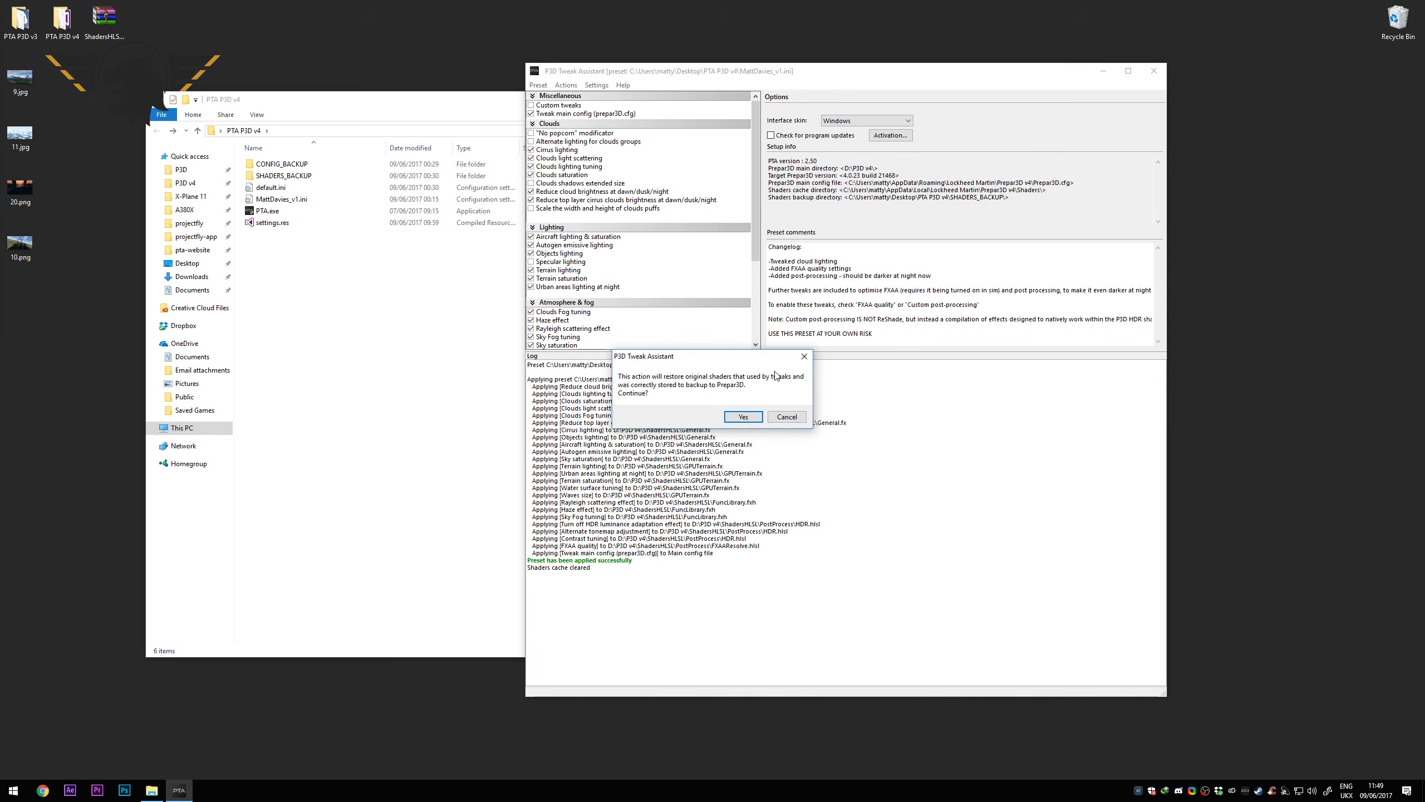
pyautogui.click(741, 418)
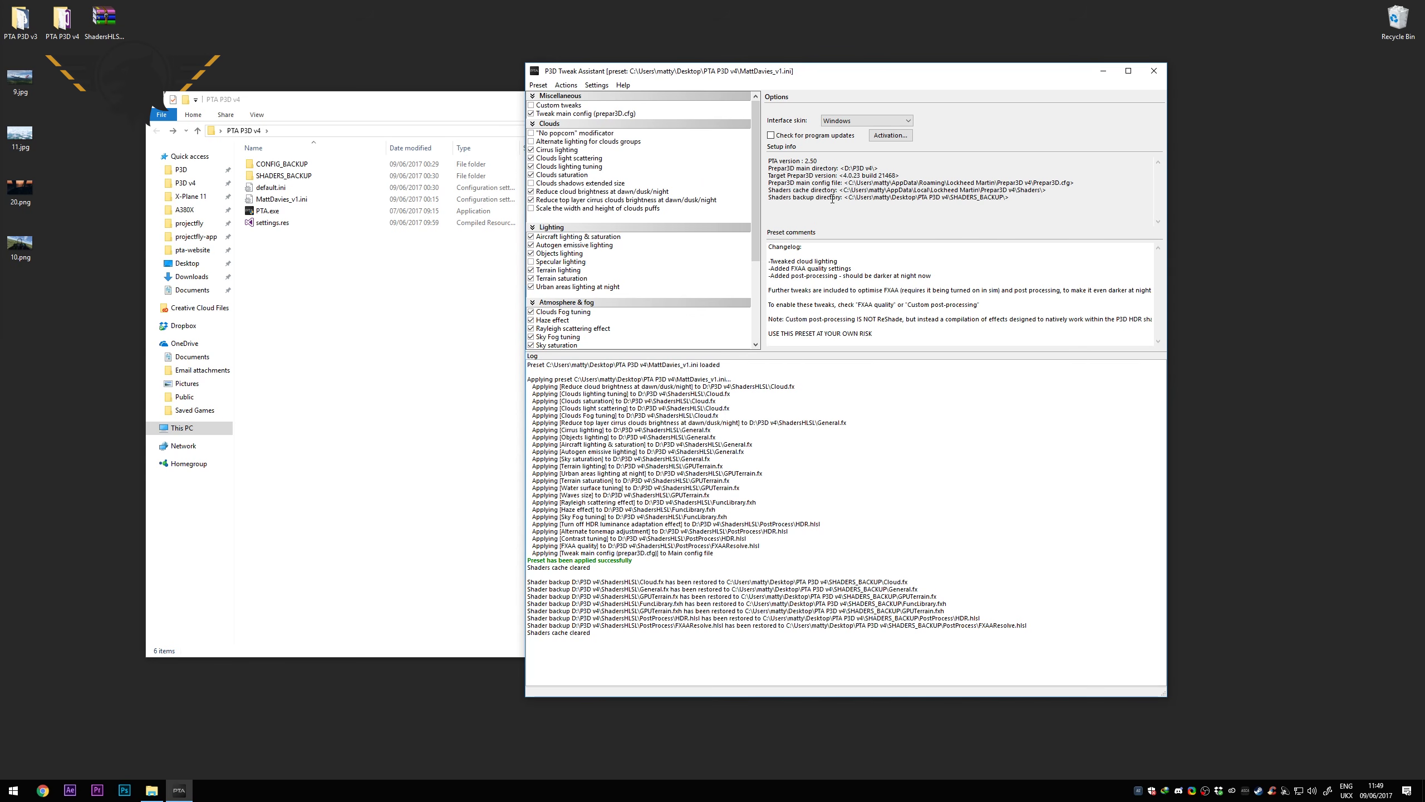
# Step: Reload the custom v1 .ini preset and apply it to the simulator again
pyautogui.click(565, 87)
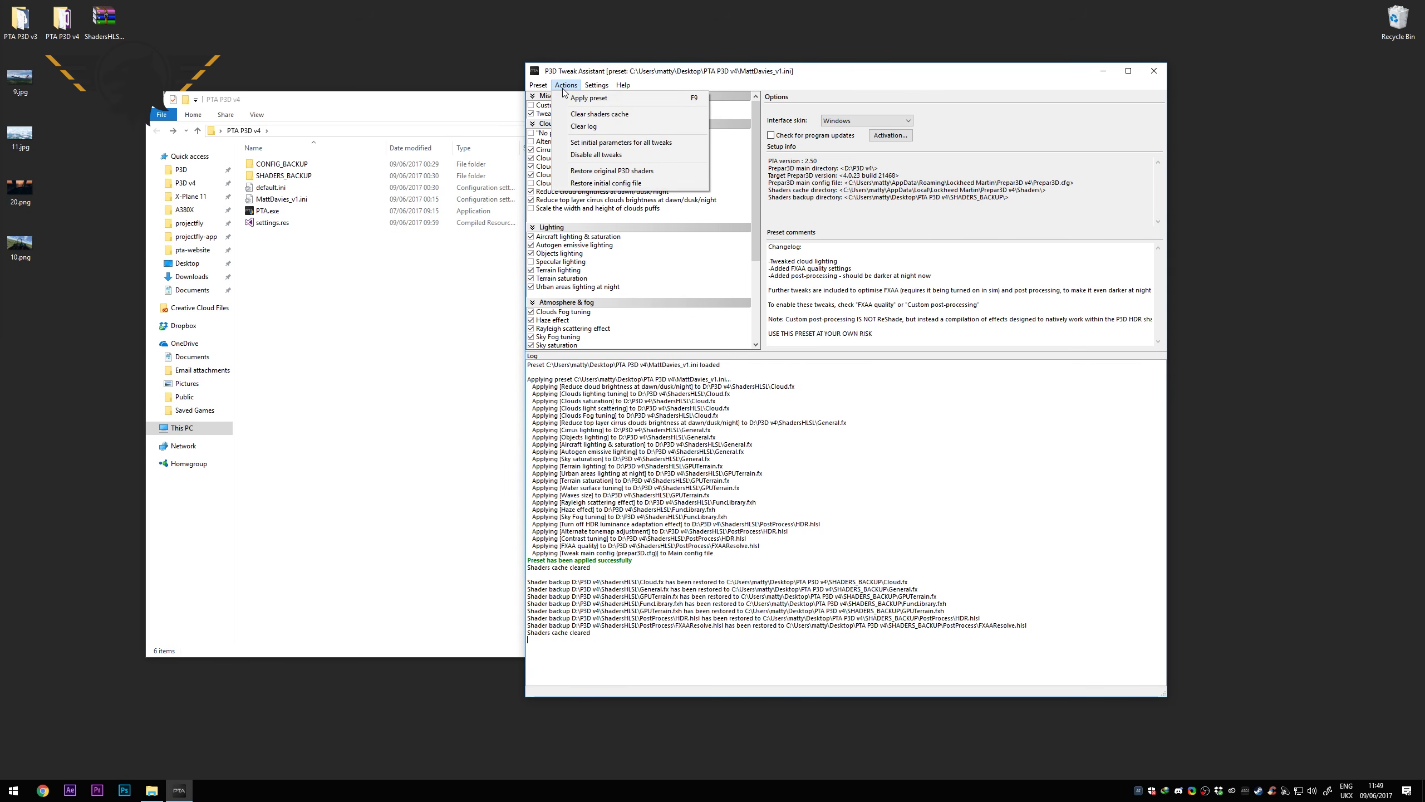
pyautogui.moveTo(537, 85)
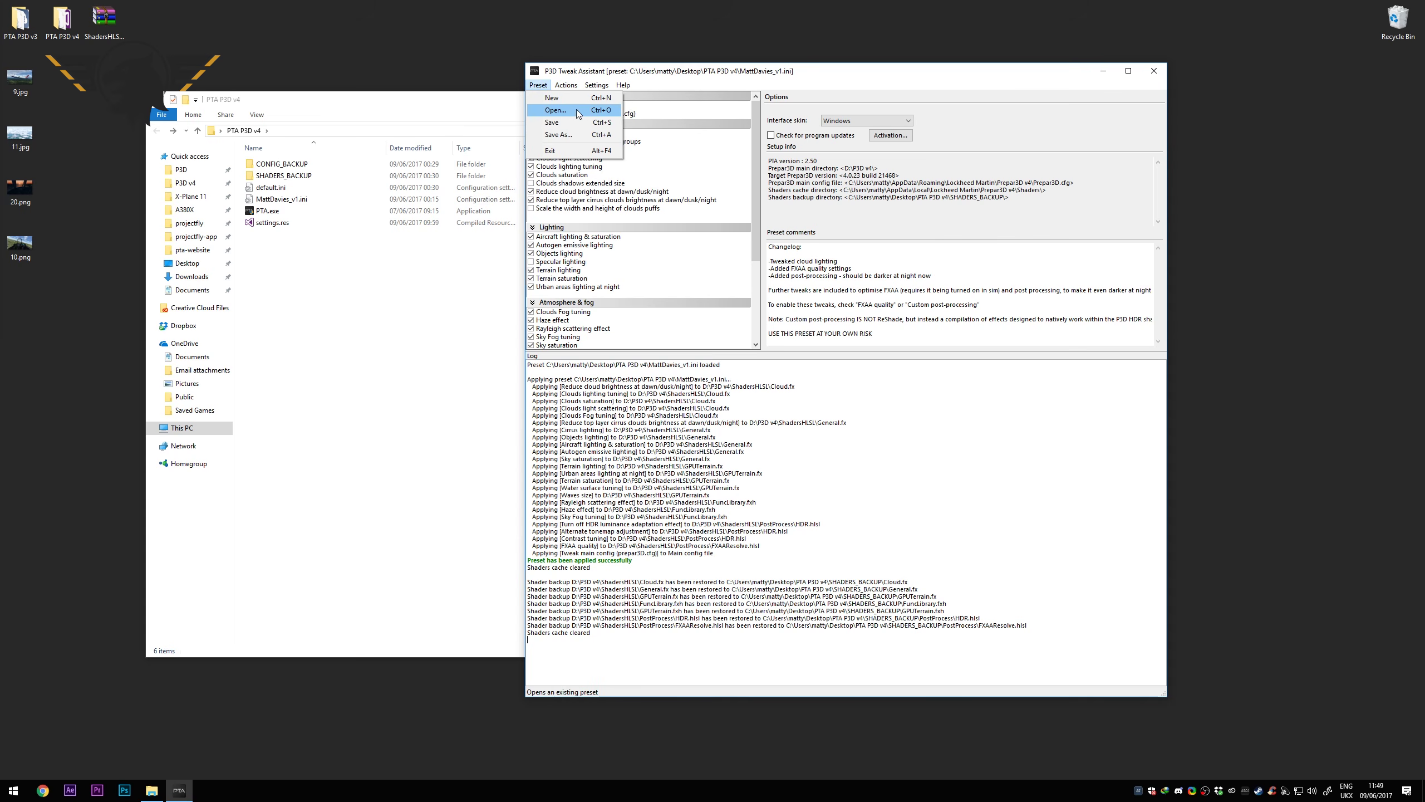
pyautogui.click(578, 112)
pyautogui.doubleClick(665, 202)
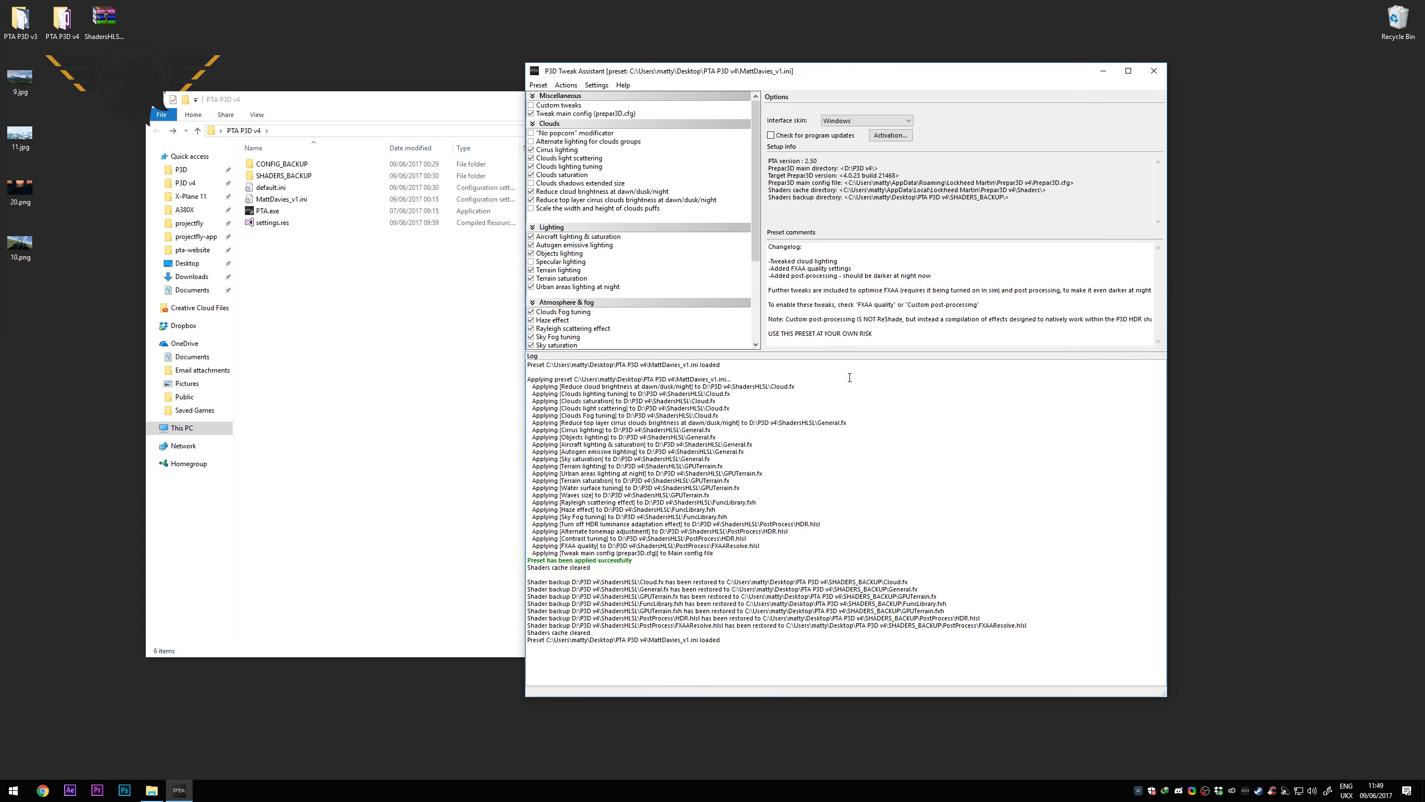
pyautogui.click(566, 85)
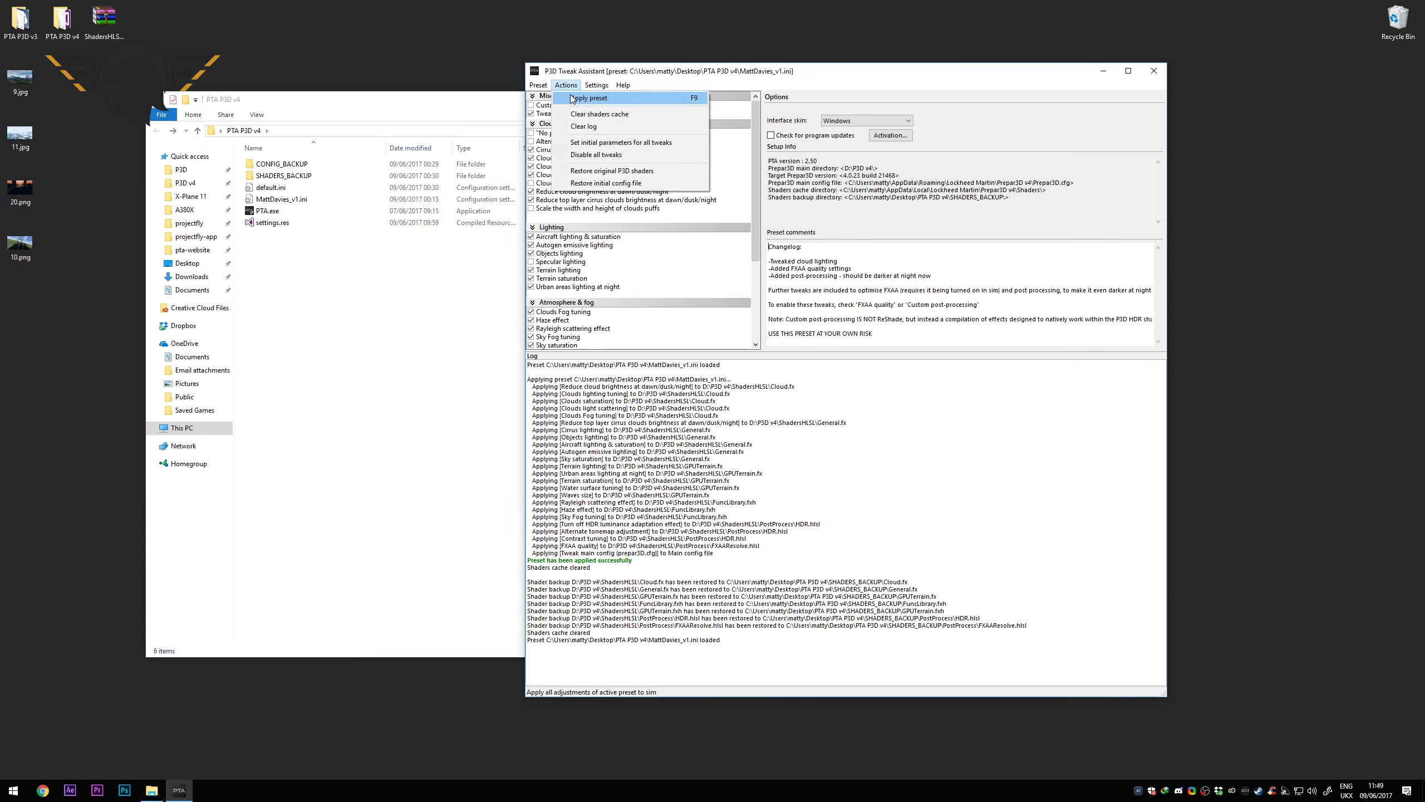
pyautogui.click(584, 97)
# Step: Close the PTA P3D v4 folder window and exit P3D Tweak Assistant
pyautogui.click(410, 412)
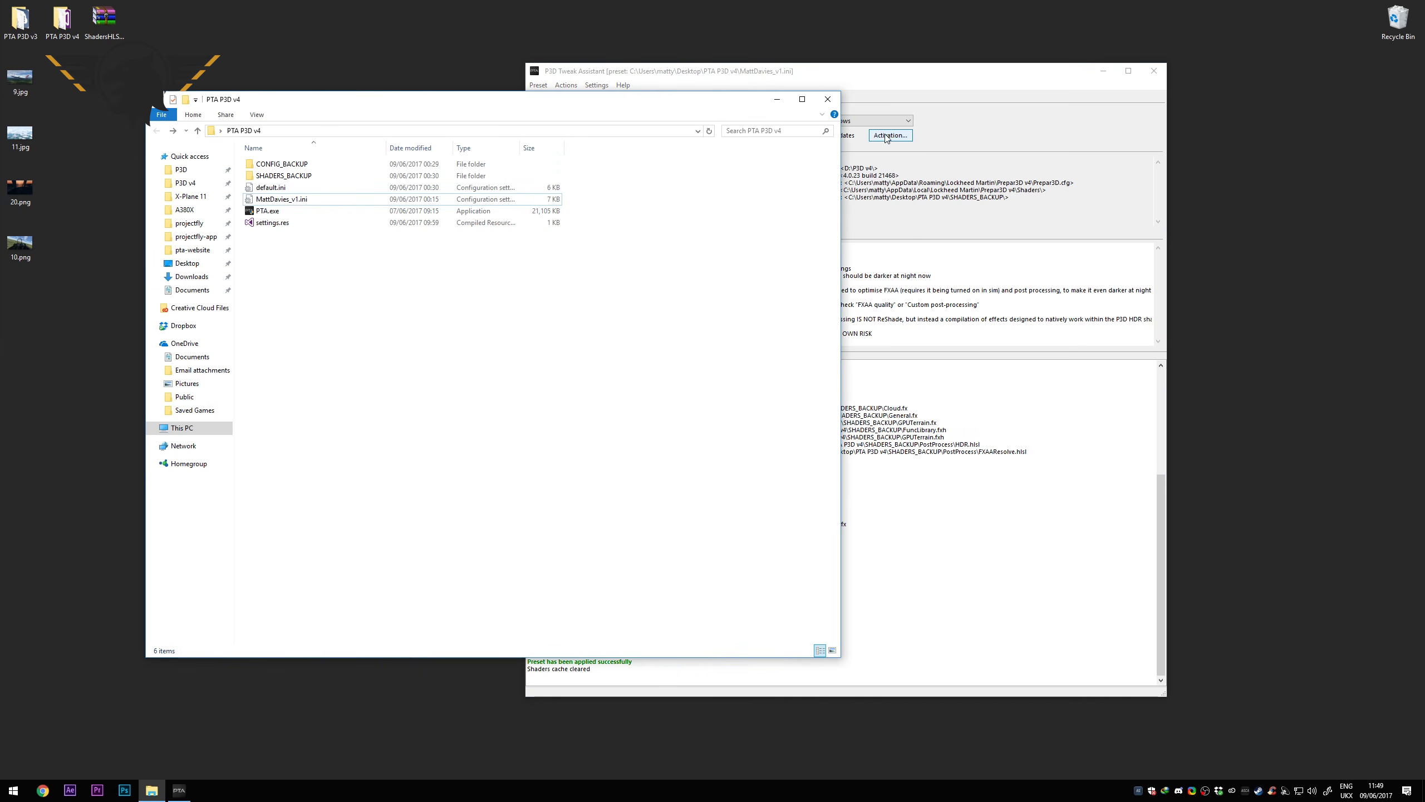
pyautogui.click(829, 97)
pyautogui.moveTo(810, 75); pyautogui.dragTo(658, 50)
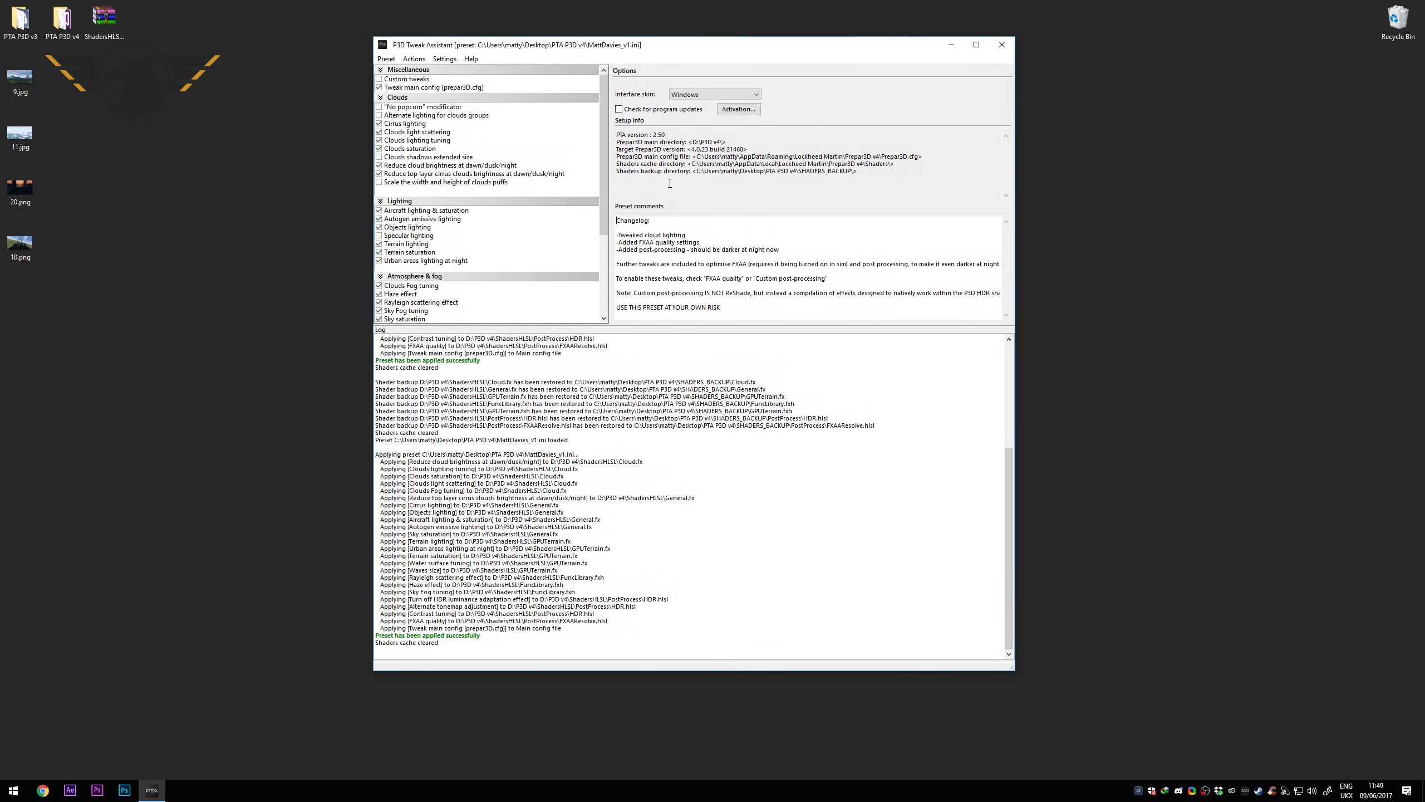
pyautogui.click(999, 47)
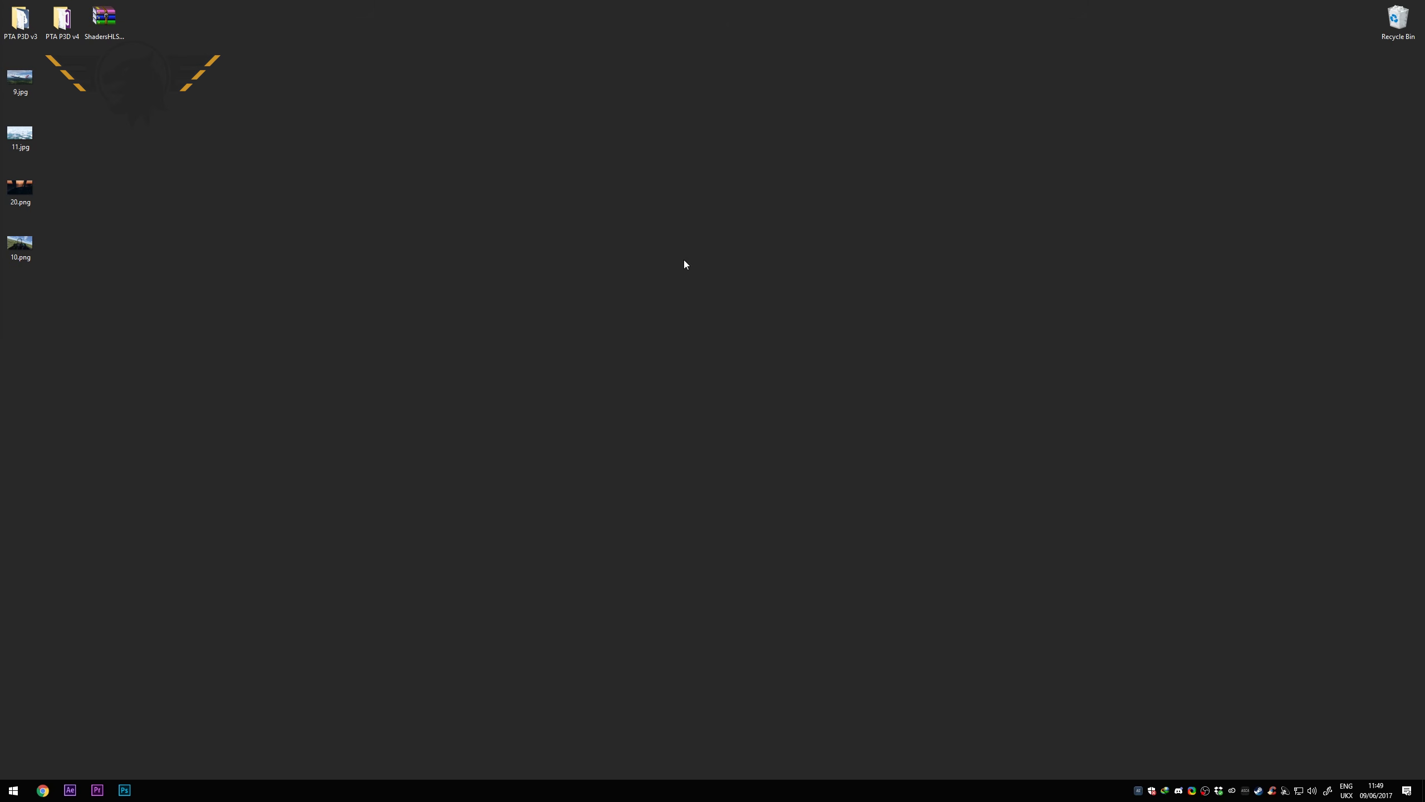
# Step: Switch to Prepar3D v4 by launching it from its Start menu shortcut's context options
pyautogui.click(13, 790)
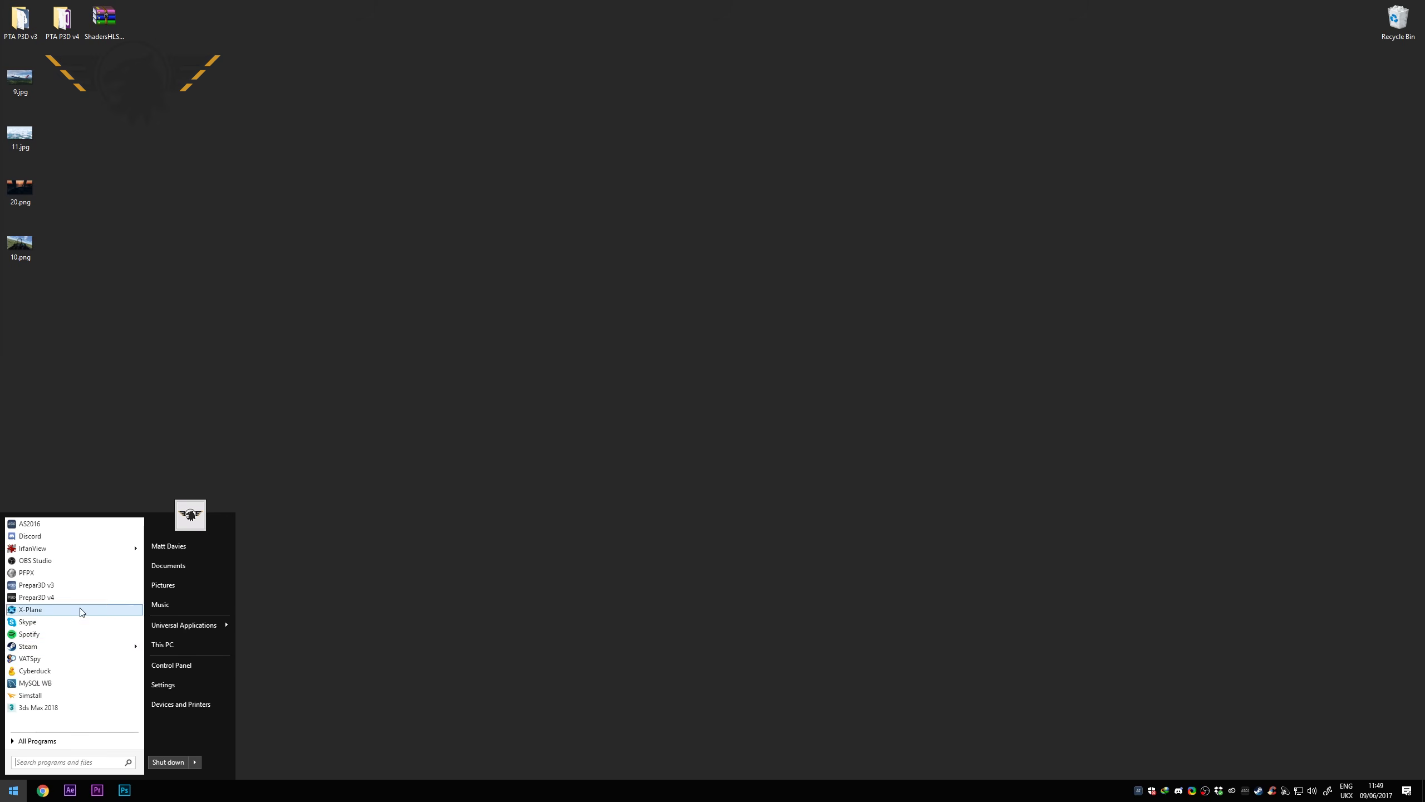
pyautogui.rightClick(42, 597)
pyautogui.click(123, 450)
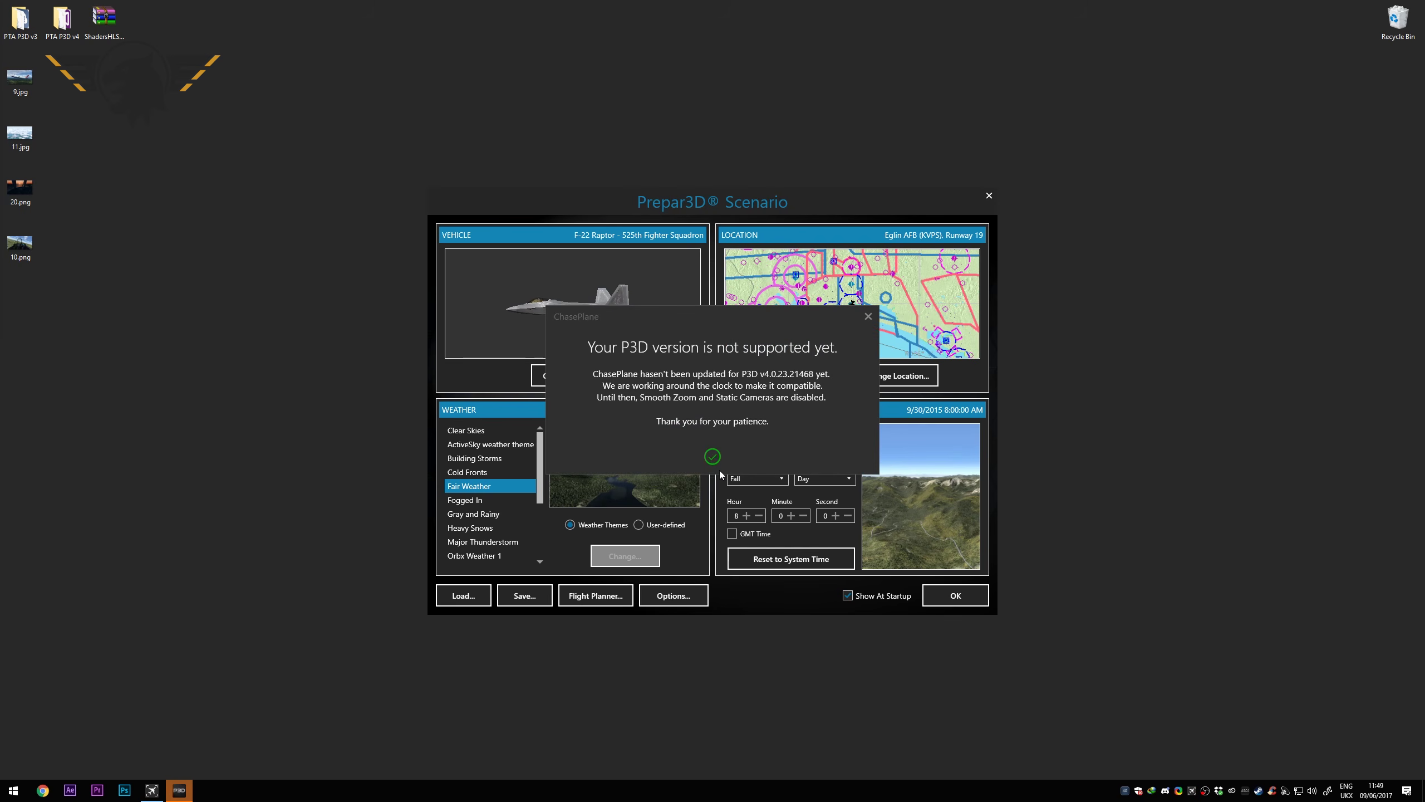
# Step: Dismiss the ChasePlane version notice and minimise the ChasePlane window
pyautogui.click(712, 455)
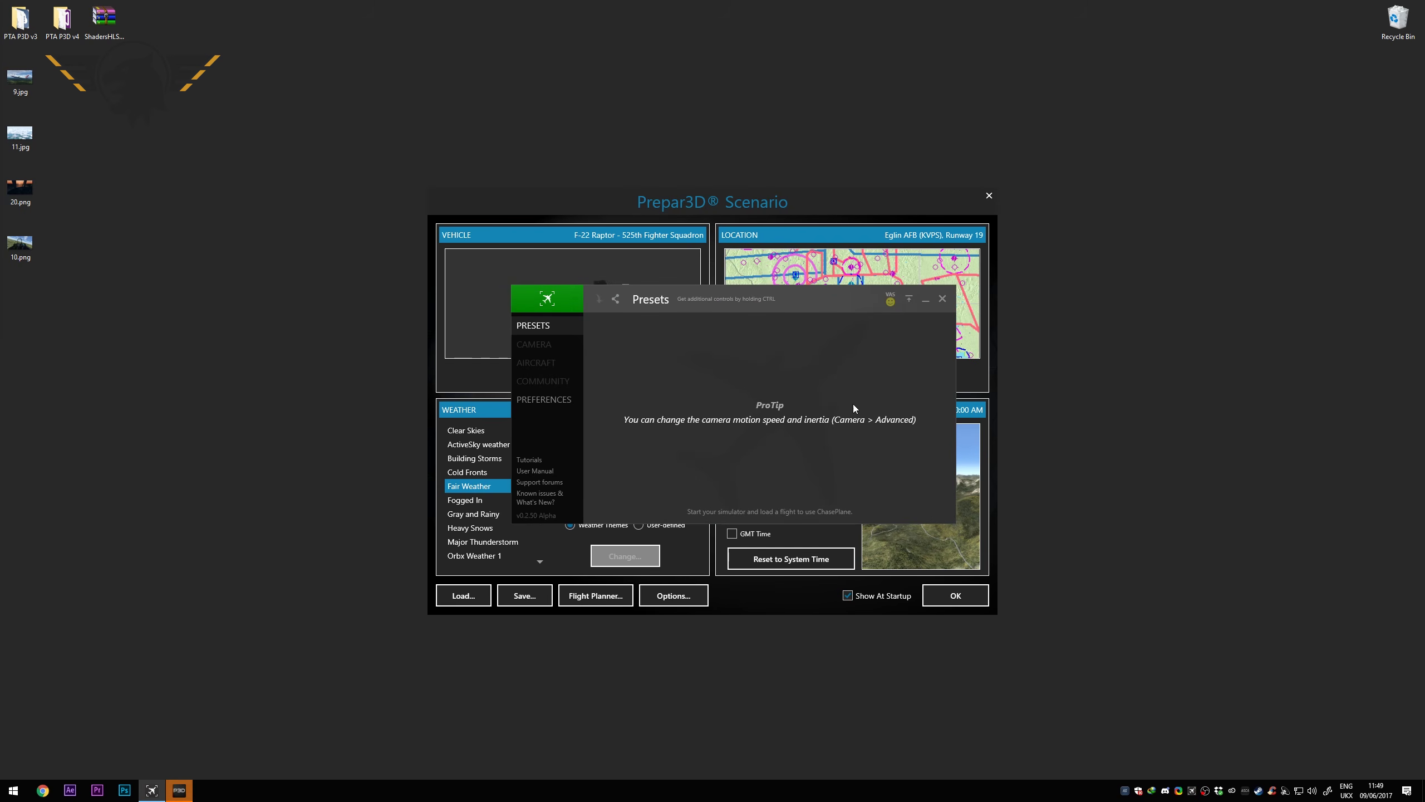
pyautogui.click(925, 299)
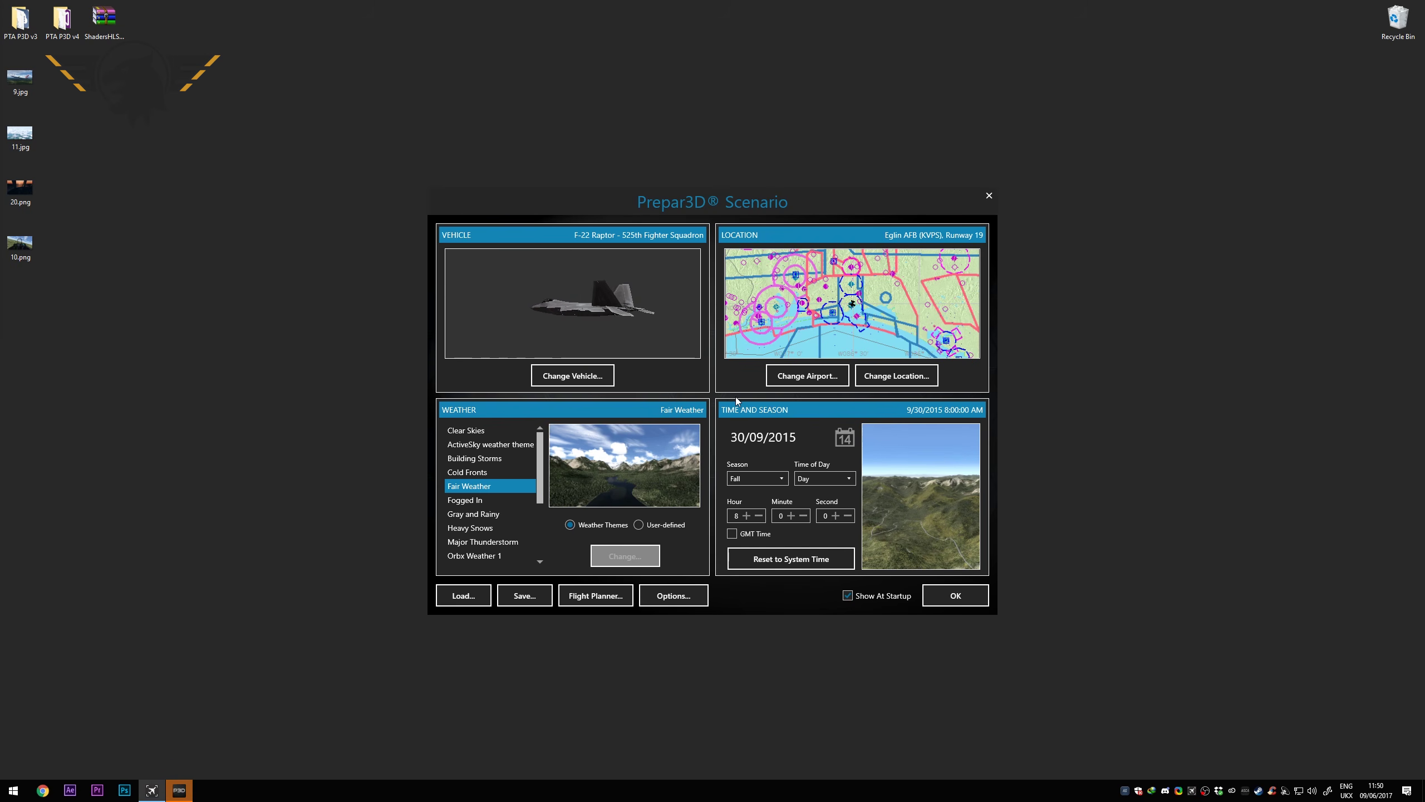
# Step: Filter the vehicle list by "747" and choose the Boeing 747-47UF Atlas Air N418MC as the scenario's vehicle
pyautogui.click(572, 376)
pyautogui.click(826, 236)
pyautogui.write('747')
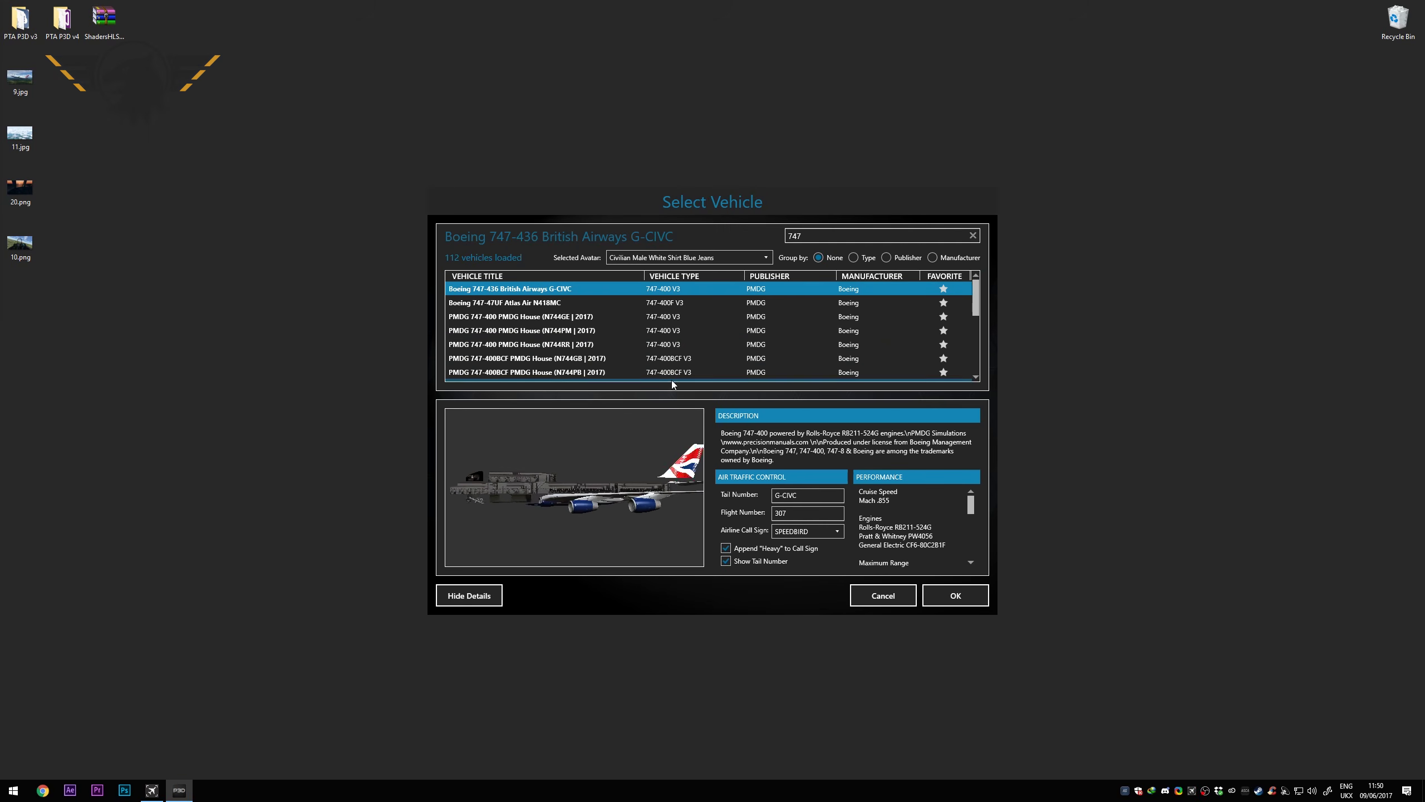
pyautogui.scroll(-3, 561, 348)
pyautogui.scroll(5, 584, 368)
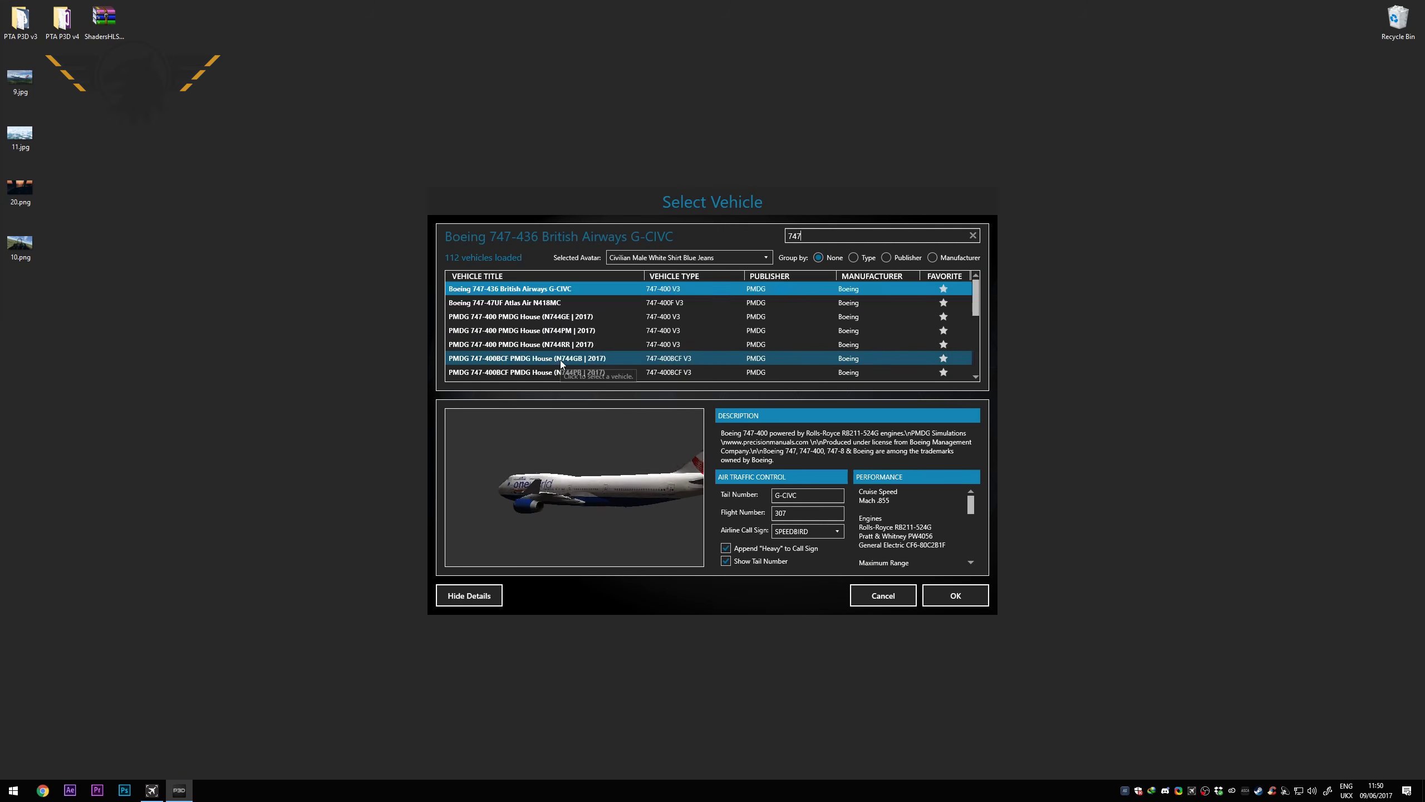
pyautogui.click(574, 303)
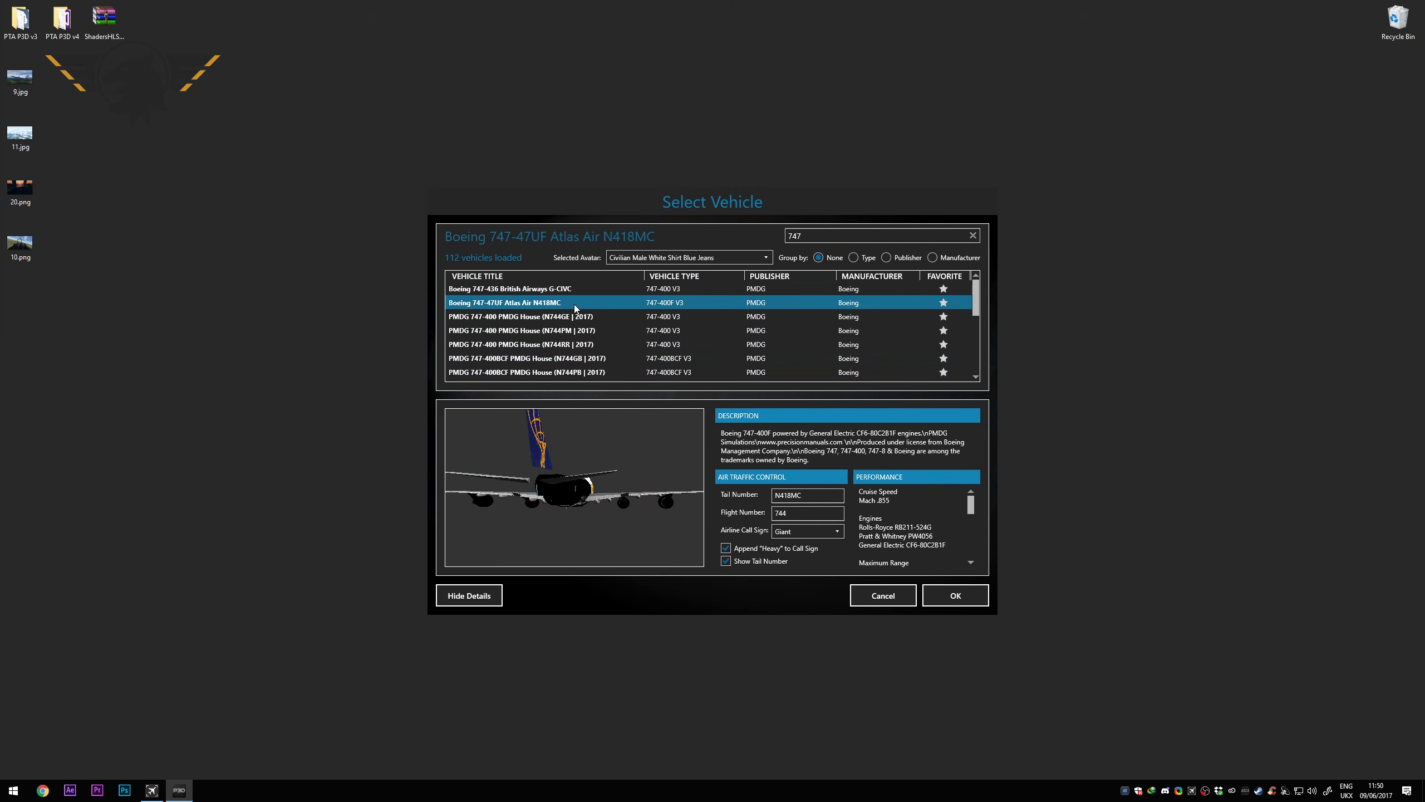
pyautogui.click(955, 597)
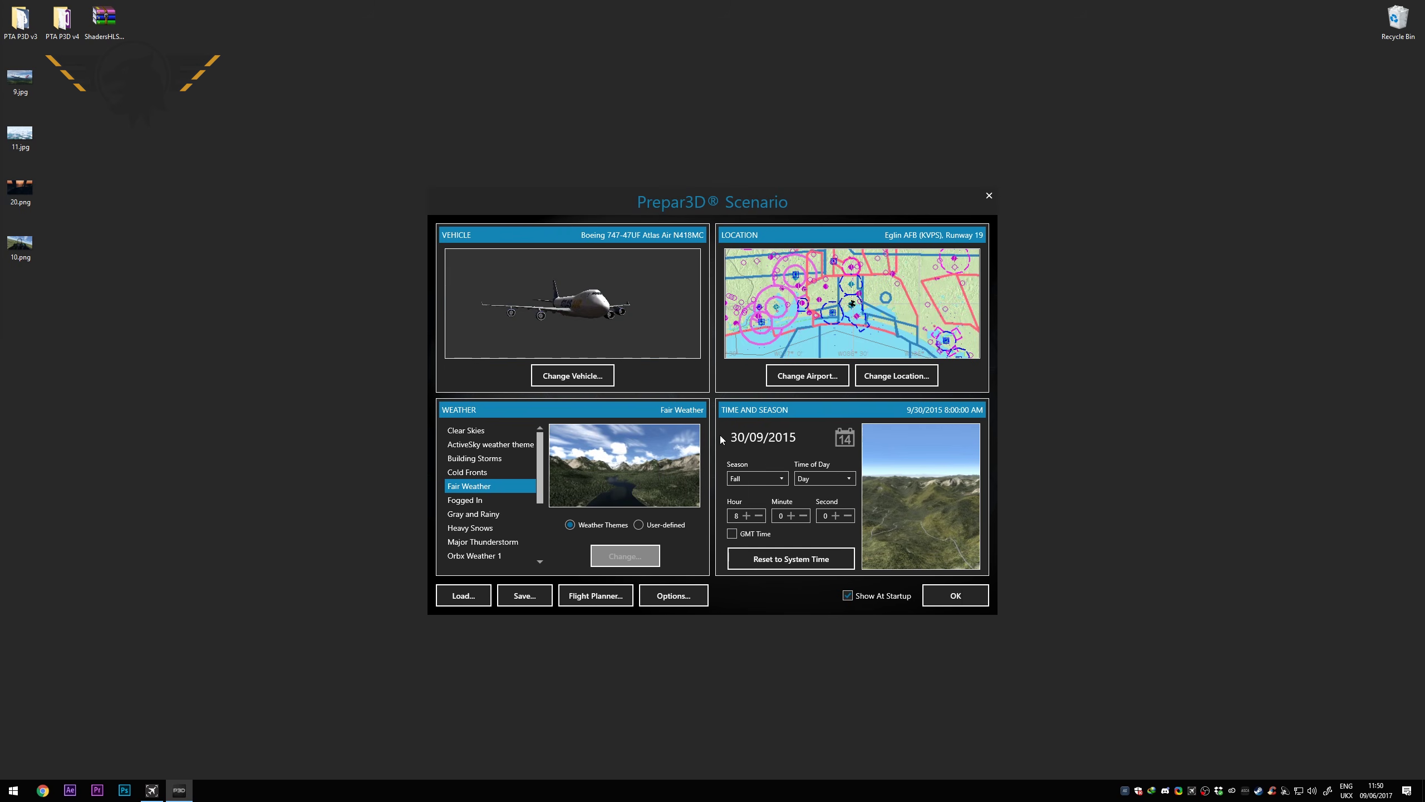
# Step: Set the airport to Charlotte/Douglas Intl (KCLT) with starting location PARKING 12 -- RAMP CARGO, and load the scenario
pyautogui.click(799, 378)
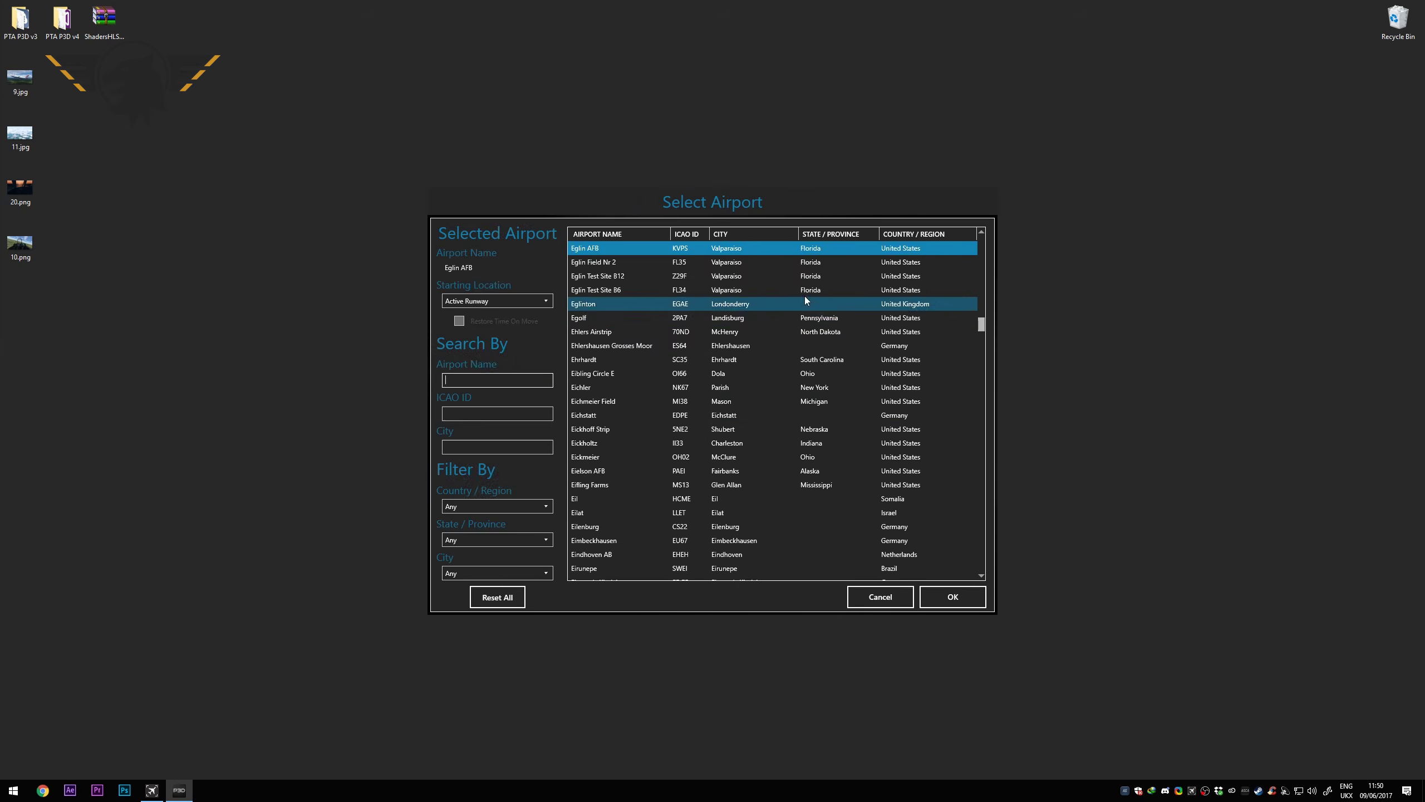
pyautogui.click(498, 415)
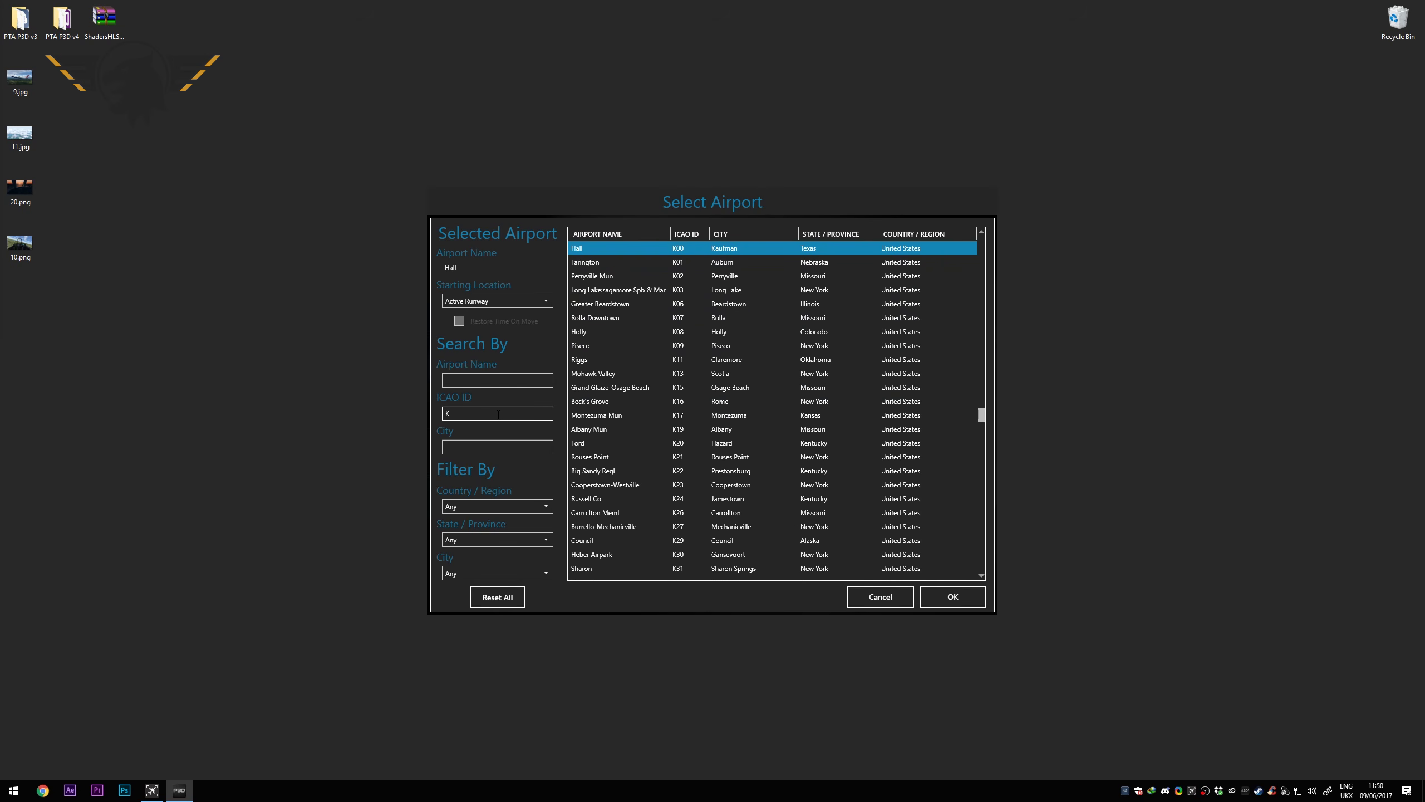
pyautogui.write('KCLT')
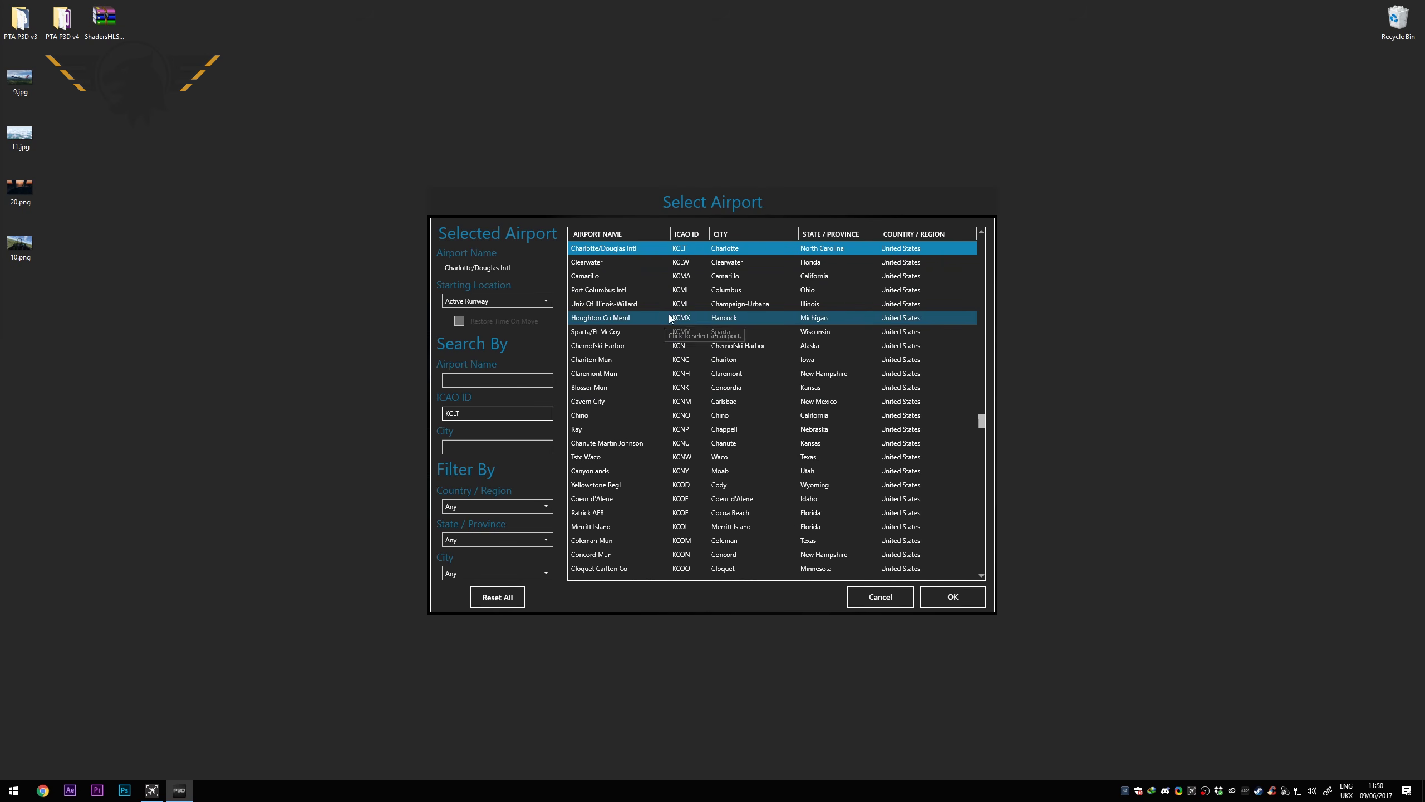
pyautogui.click(515, 304)
pyautogui.moveTo(554, 337); pyautogui.dragTo(581, 483)
pyautogui.click(494, 461)
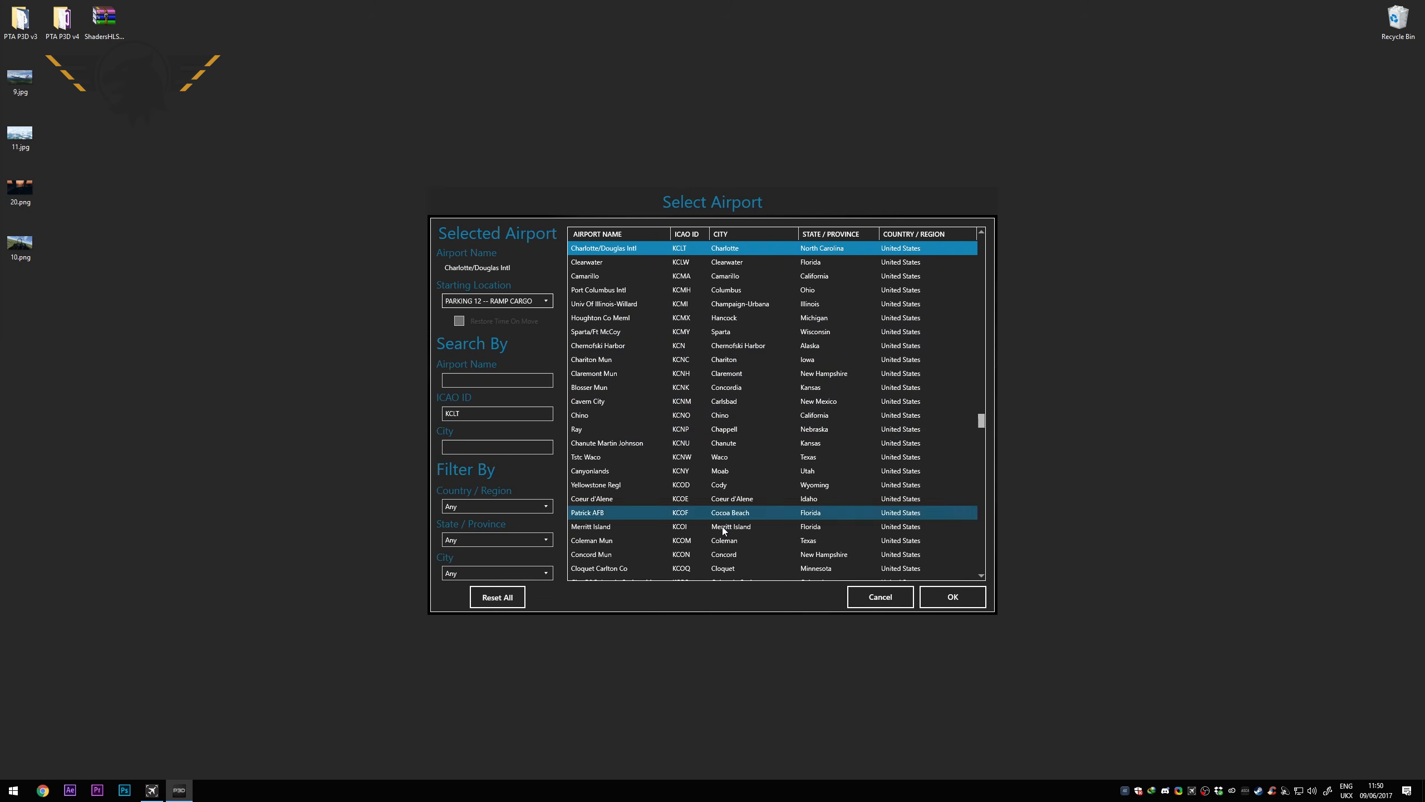
pyautogui.click(952, 597)
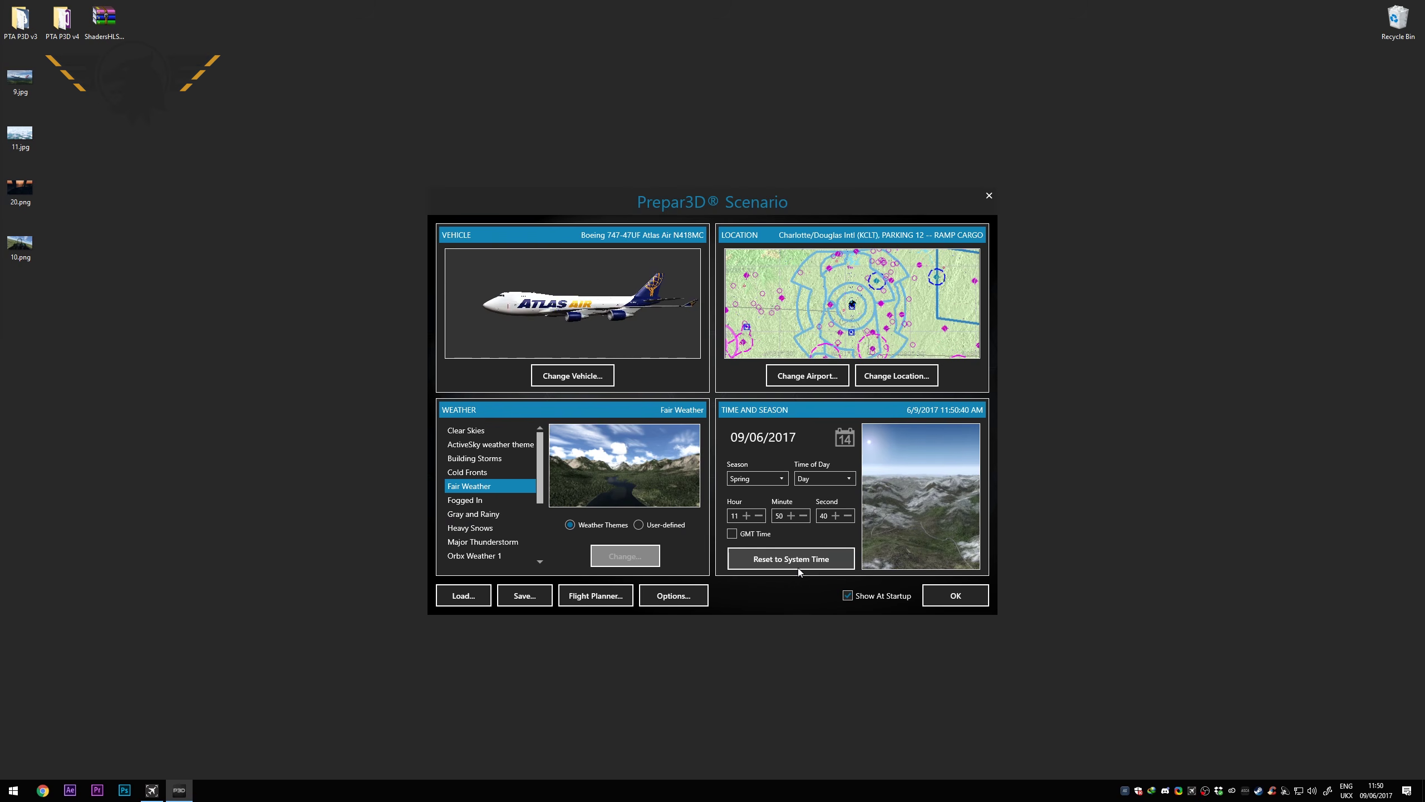
pyautogui.click(955, 597)
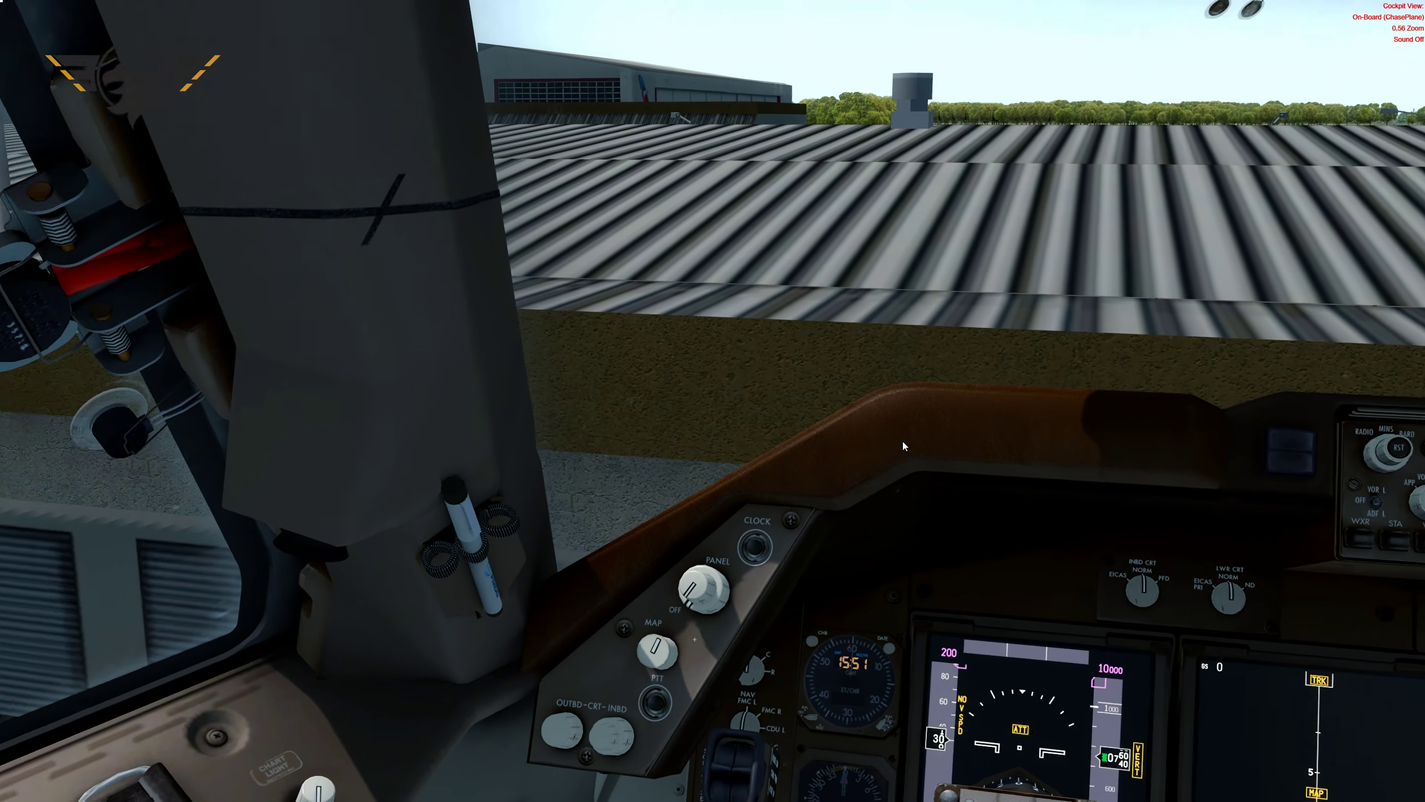
# Step: Look around the virtual cockpit and out of its windows, and switch to the outside aircraft view
pyautogui.moveTo(902, 442); pyautogui.dragTo(756, 410)
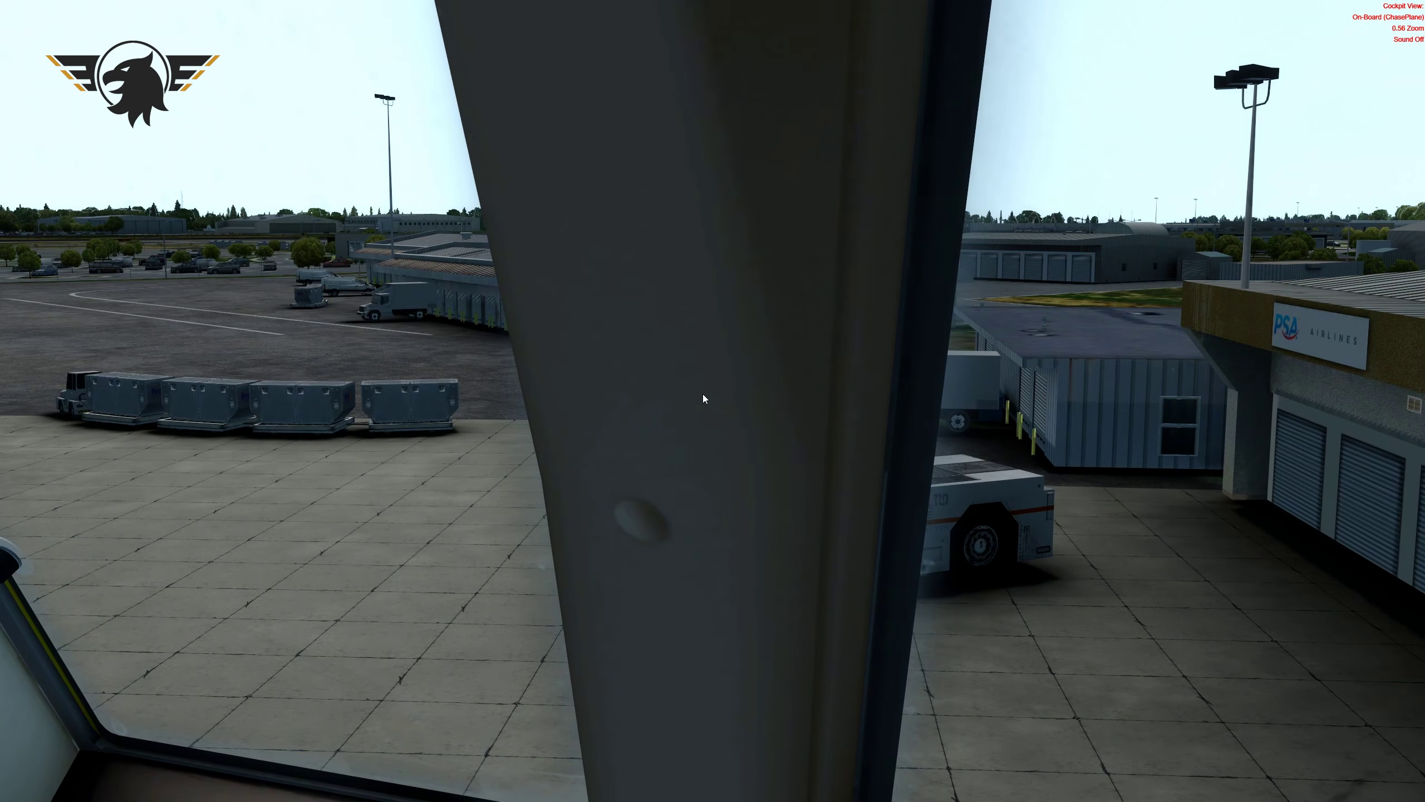
pyautogui.hotkey('ctrl', 'space')
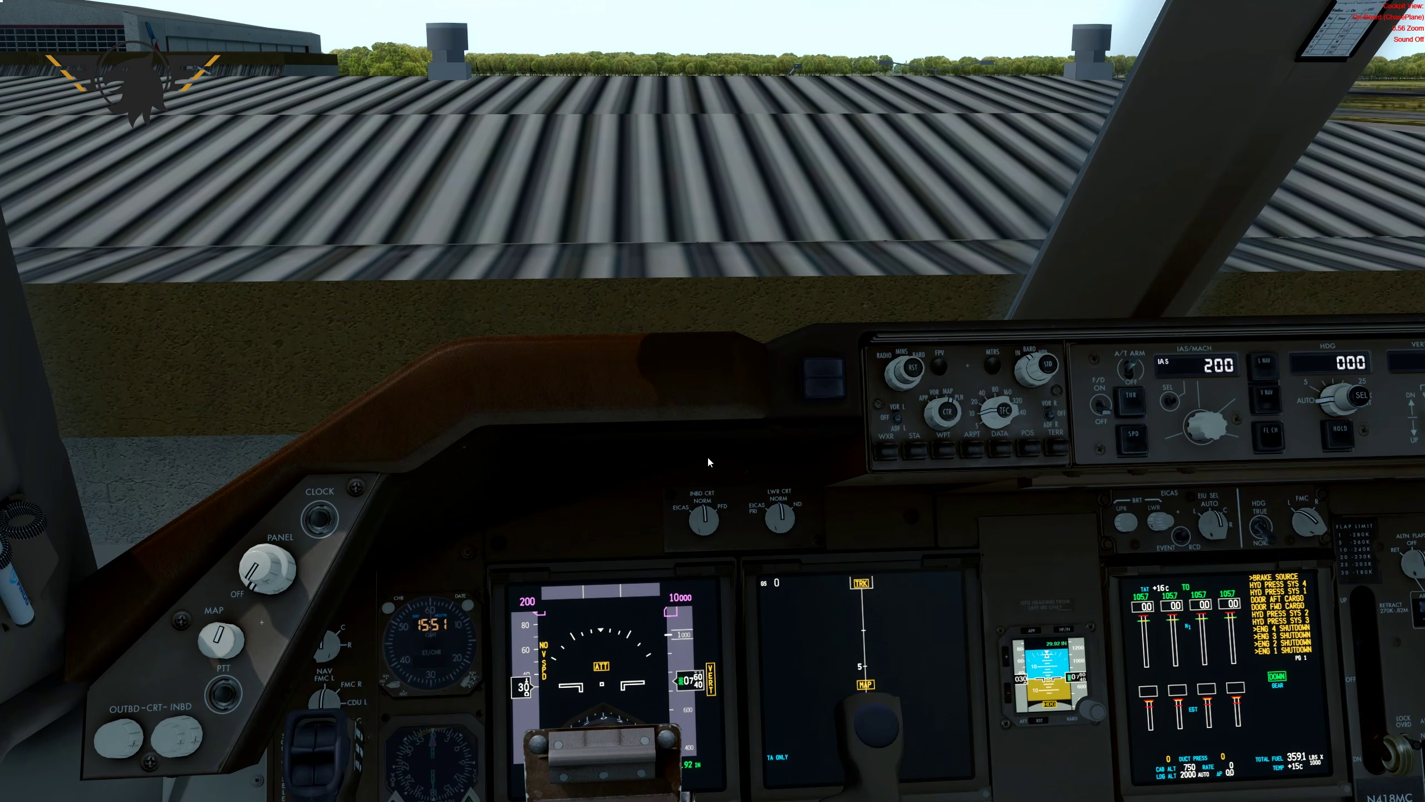
pyautogui.press('s')
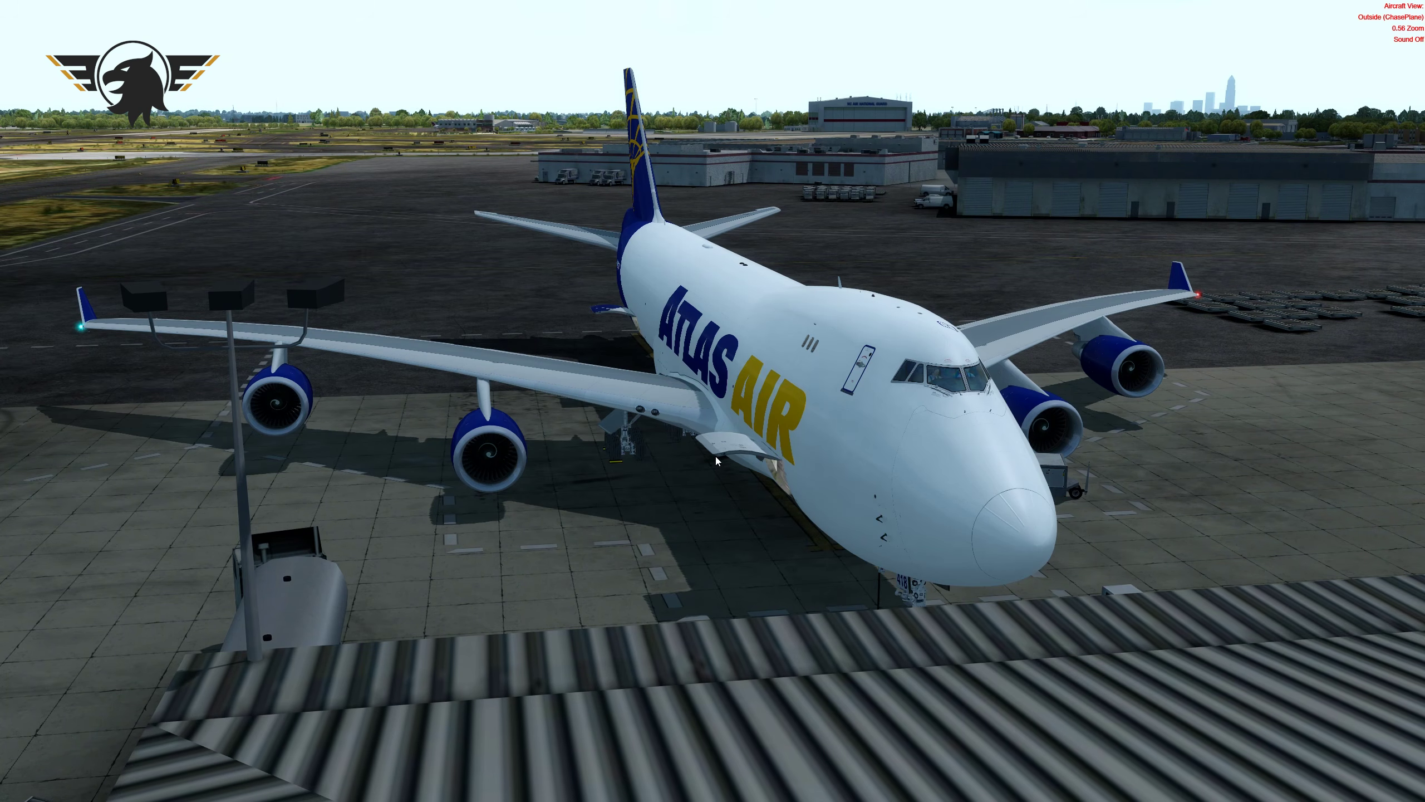
# Step: Cycle the on-screen flight information to check the frame rate, and hide it again
pyautogui.hotkey('shift', 'z')
pyautogui.hotkey('shift', 'z')
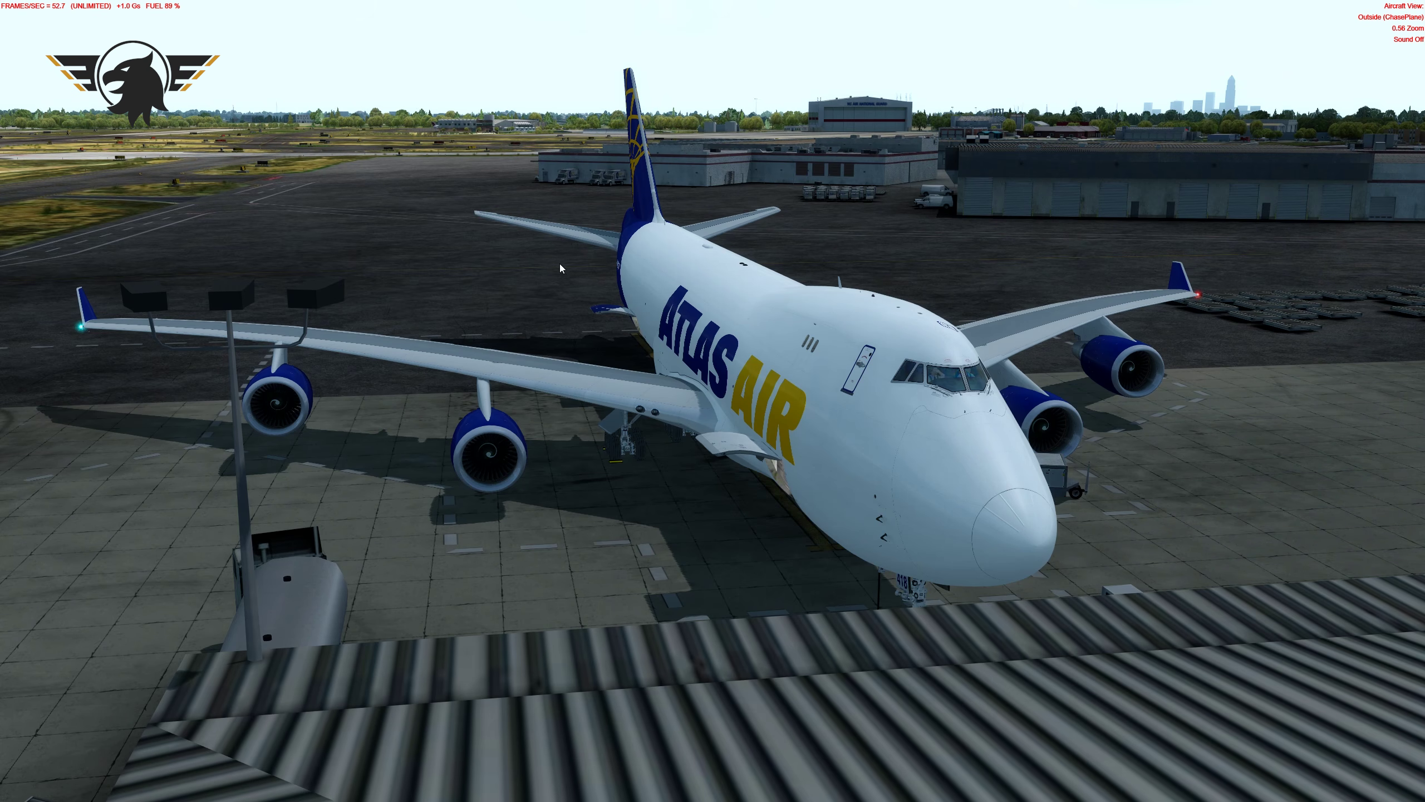
pyautogui.hotkey('shift', 'z')
pyautogui.hotkey('shift', 'z')
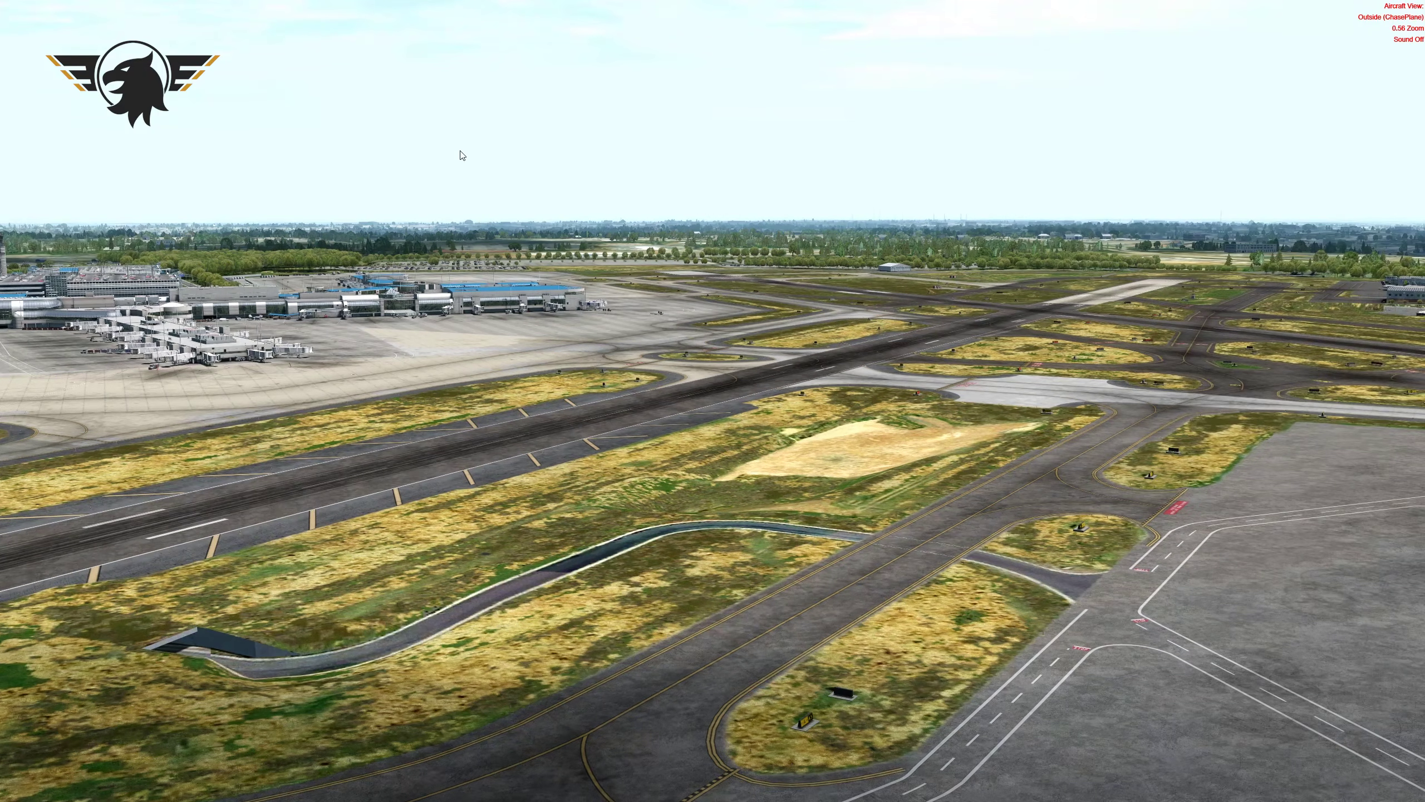
# Step: Lower the HDR bloom to 0.05 in the lighting options and accept the settings
pyautogui.click(377, 6)
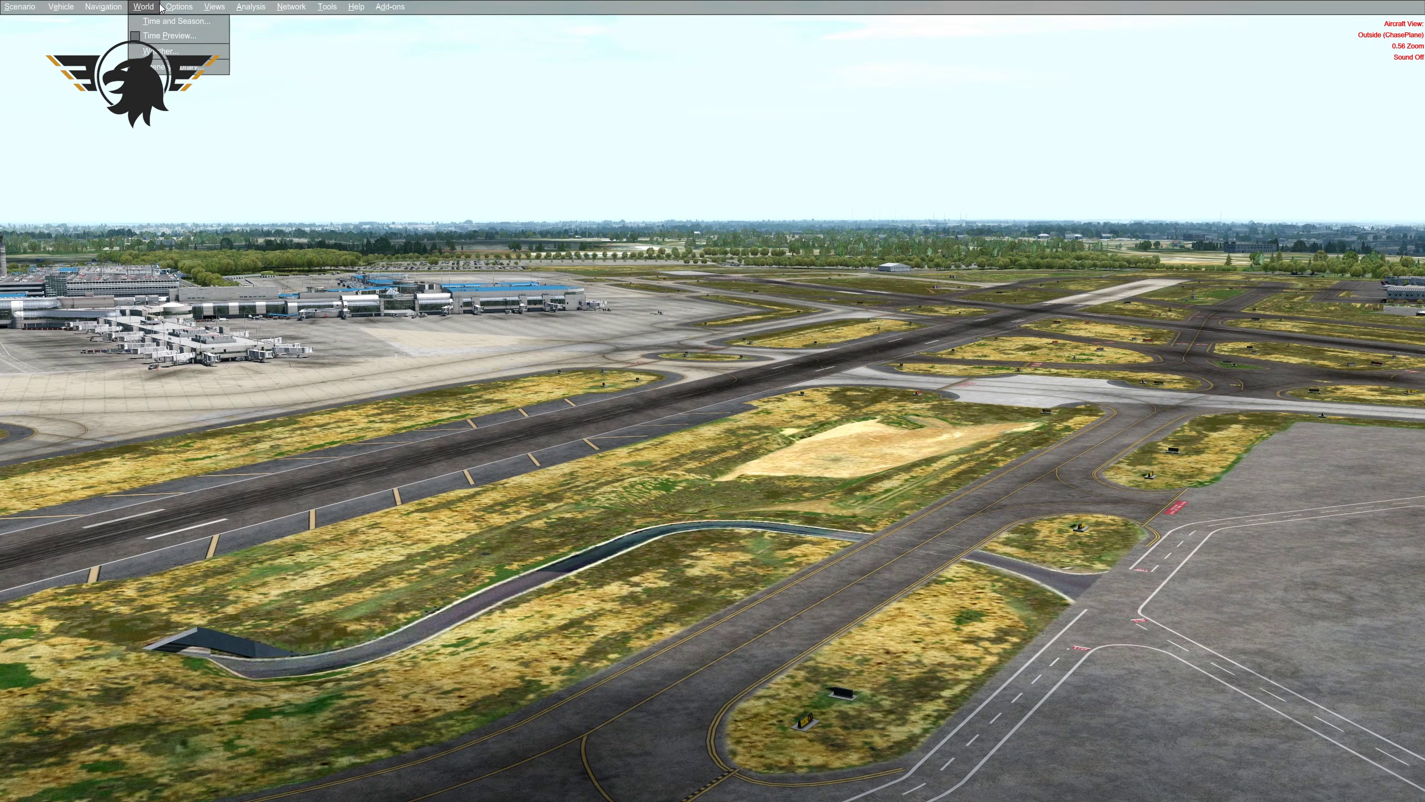
pyautogui.moveTo(179, 6)
pyautogui.click(198, 145)
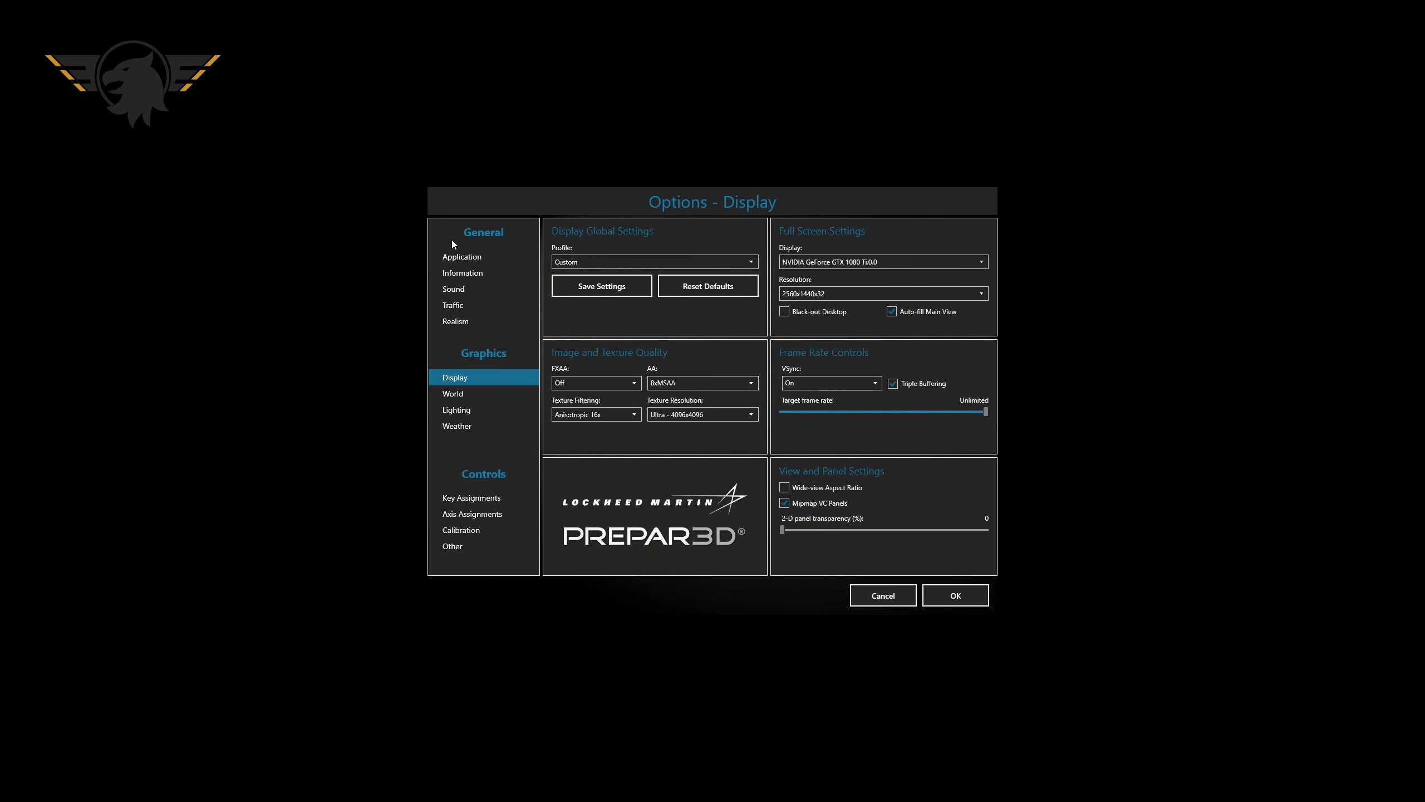
pyautogui.click(468, 416)
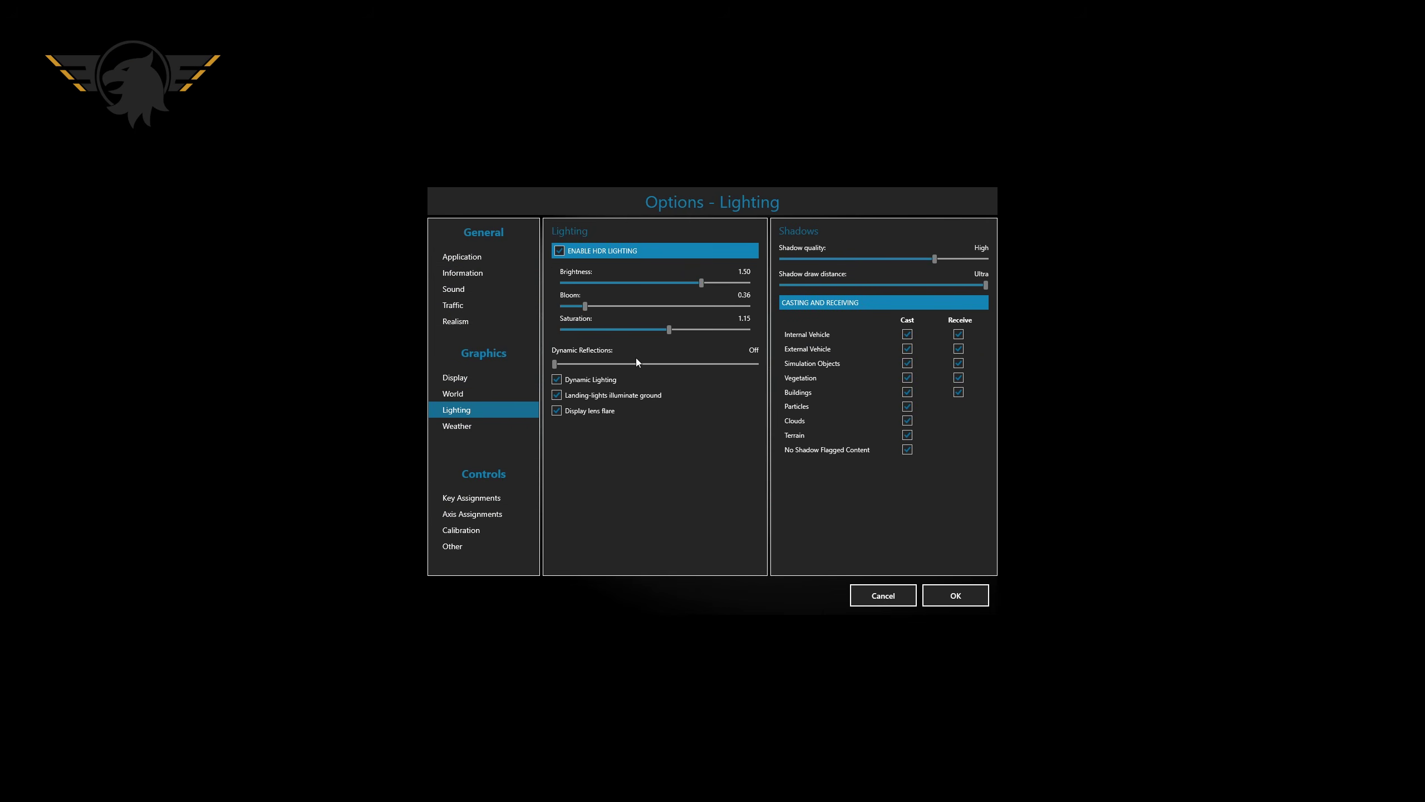
pyautogui.moveTo(581, 306); pyautogui.dragTo(569, 308)
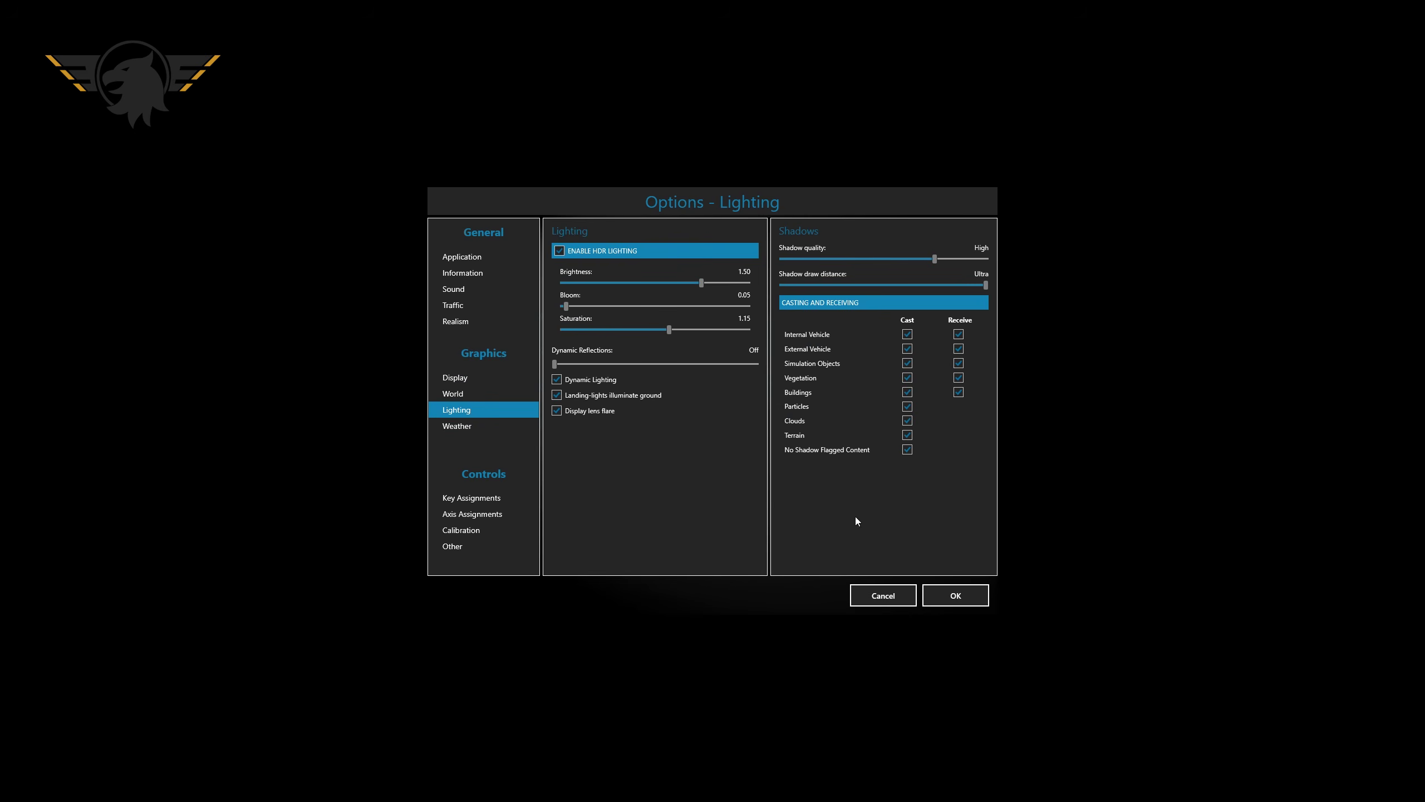
pyautogui.click(959, 589)
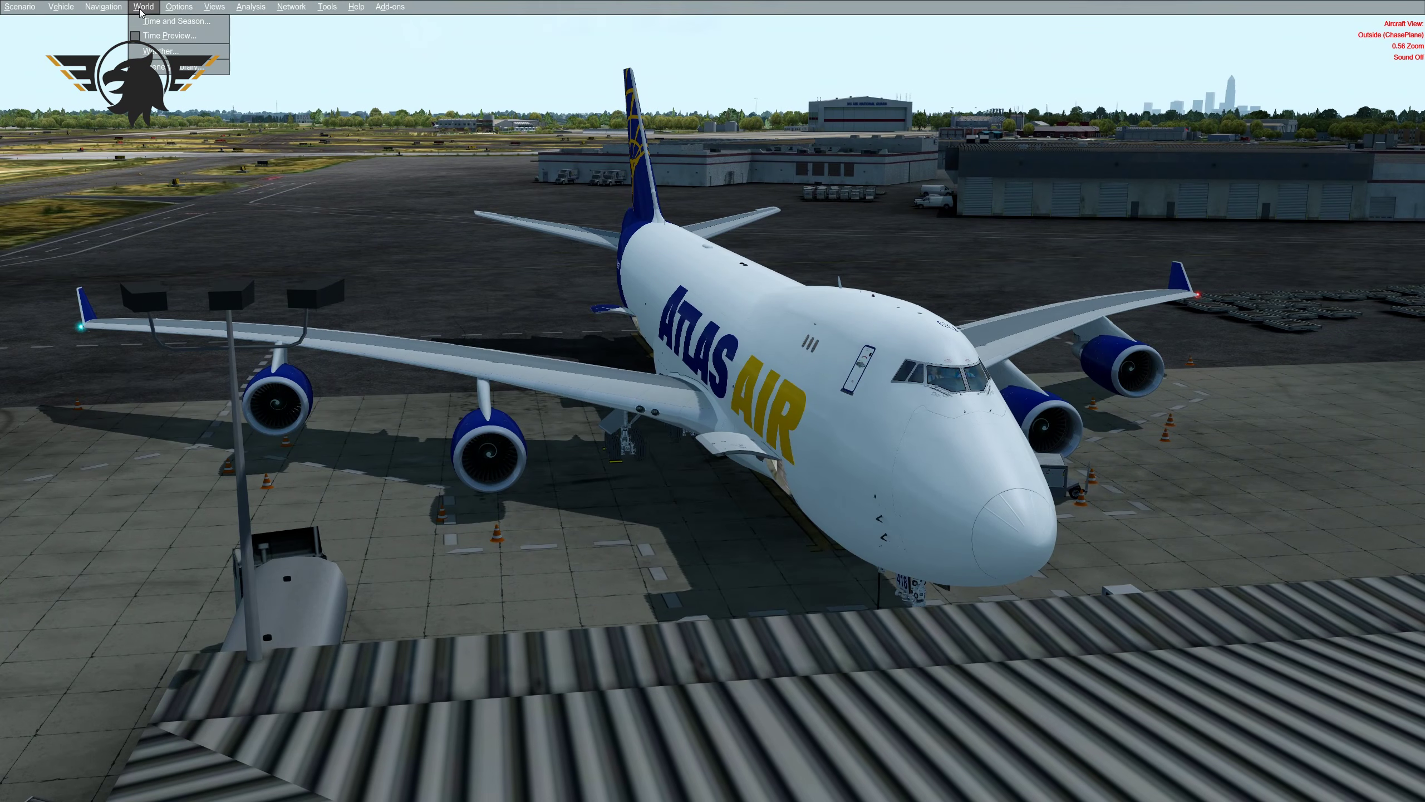
# Step: Open Time Preview and set the time offset to 1.20 hours
pyautogui.hotkey('ctrl', 'shift', 't')
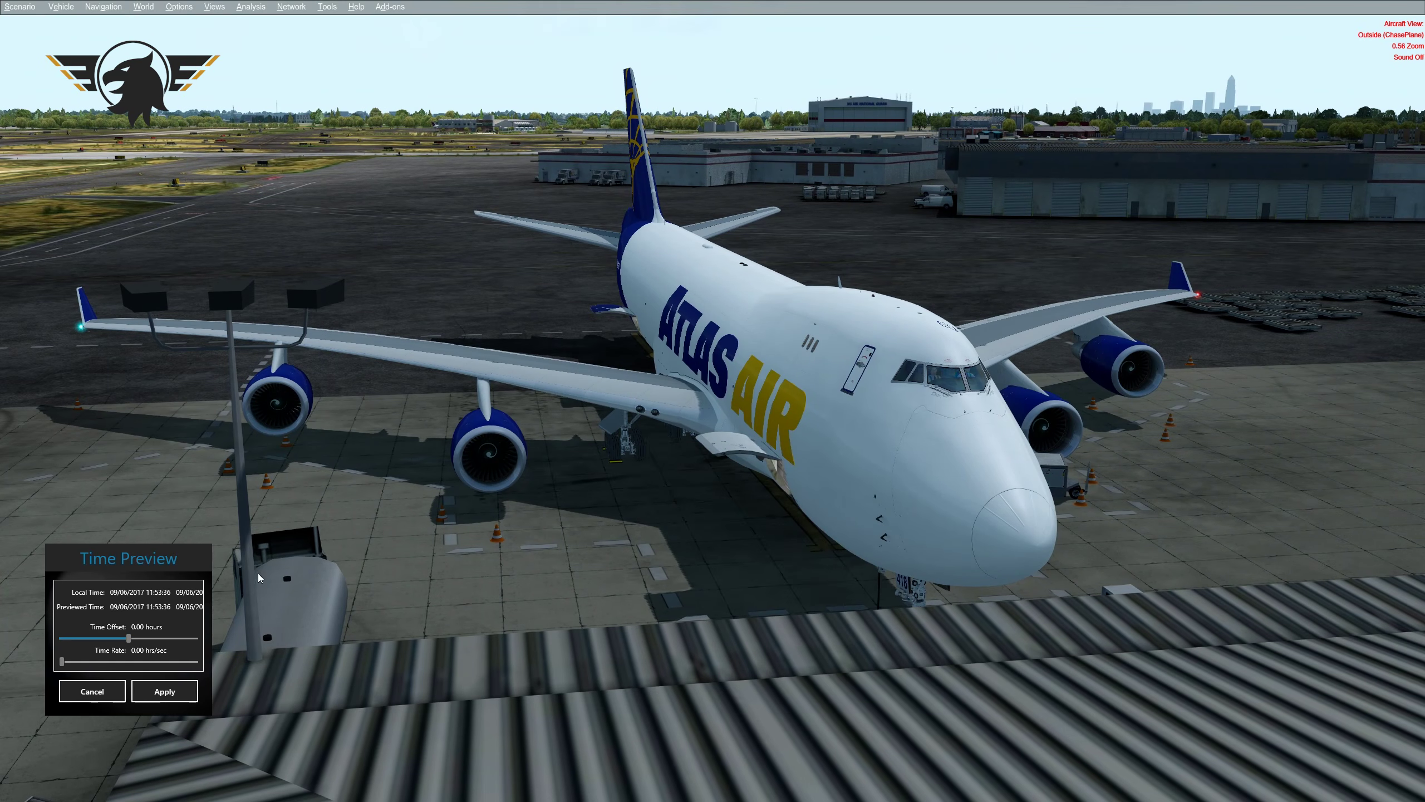
pyautogui.moveTo(129, 642); pyautogui.dragTo(133, 644)
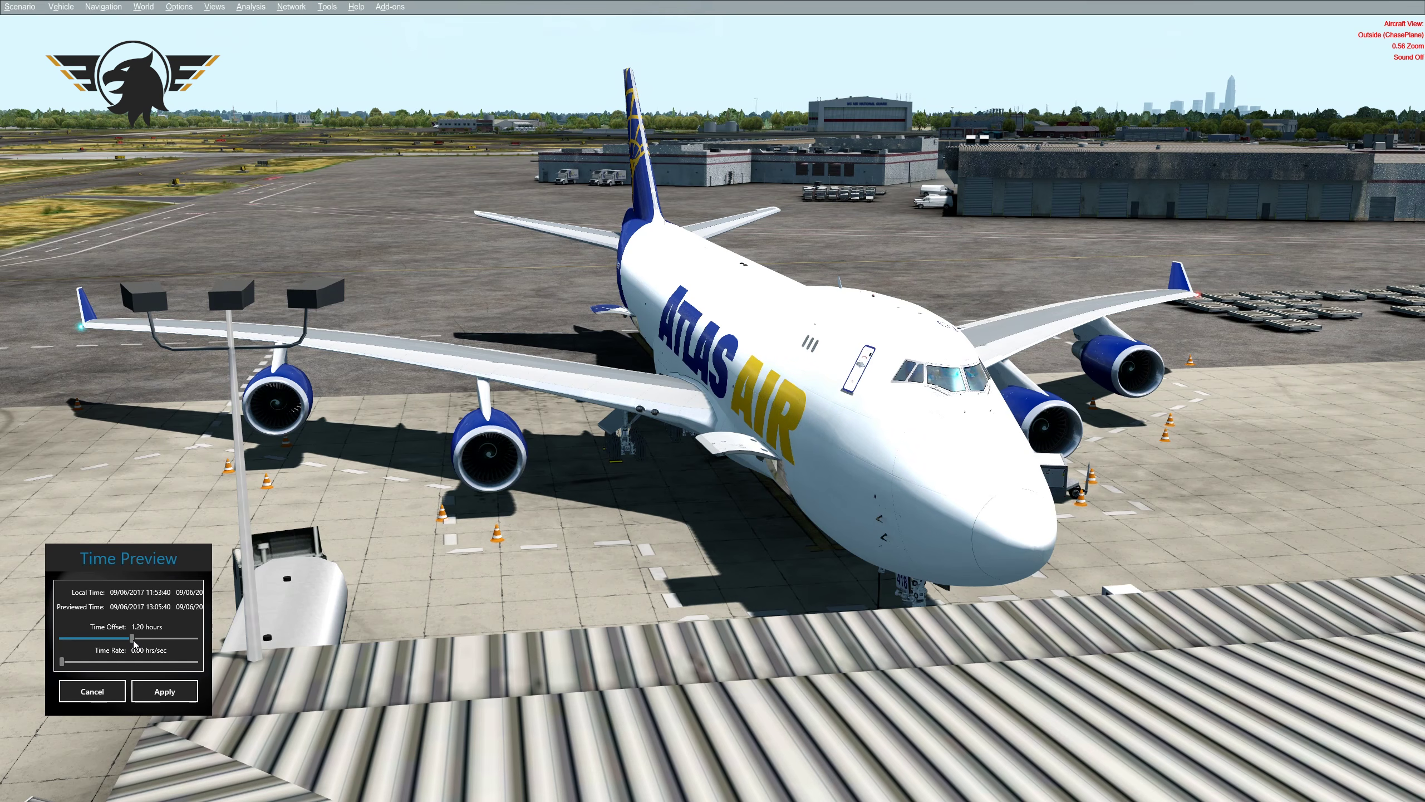
pyautogui.click(164, 691)
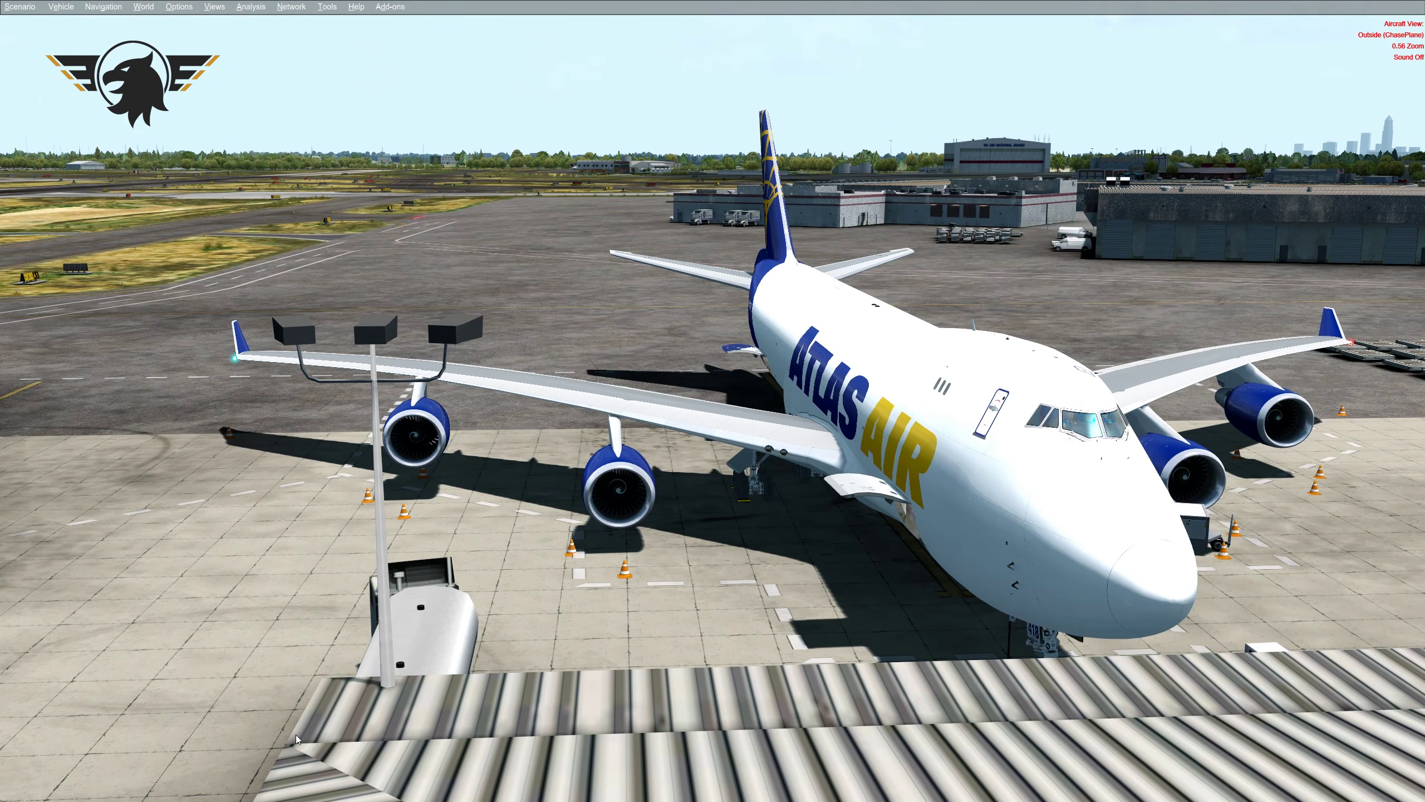
# Step: Bring the Time Preview window back to the front and raise the time offset to 4.00 and on to 8.00 hours
pyautogui.press('super')
pyautogui.click(179, 790)
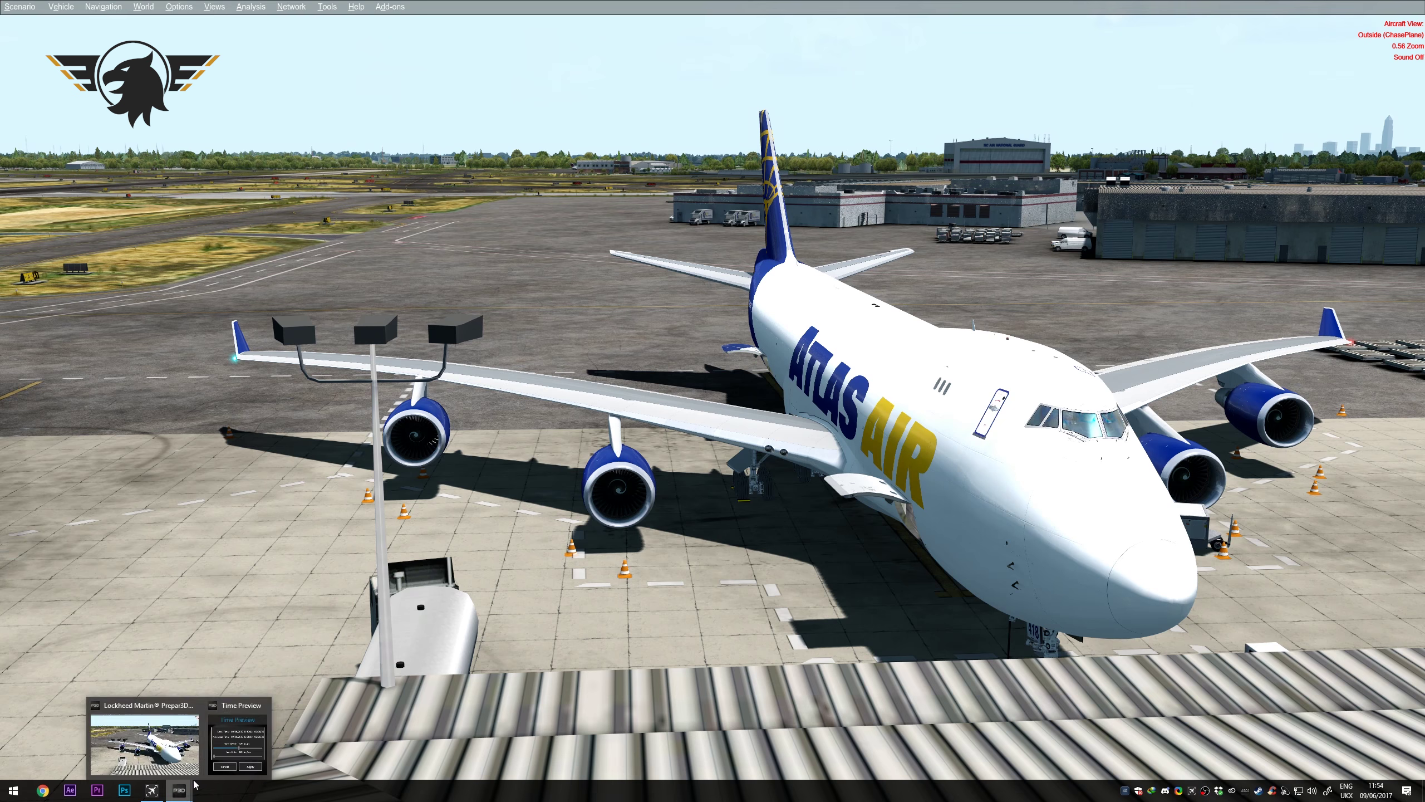
pyautogui.click(238, 740)
pyautogui.moveTo(133, 643); pyautogui.dragTo(142, 644)
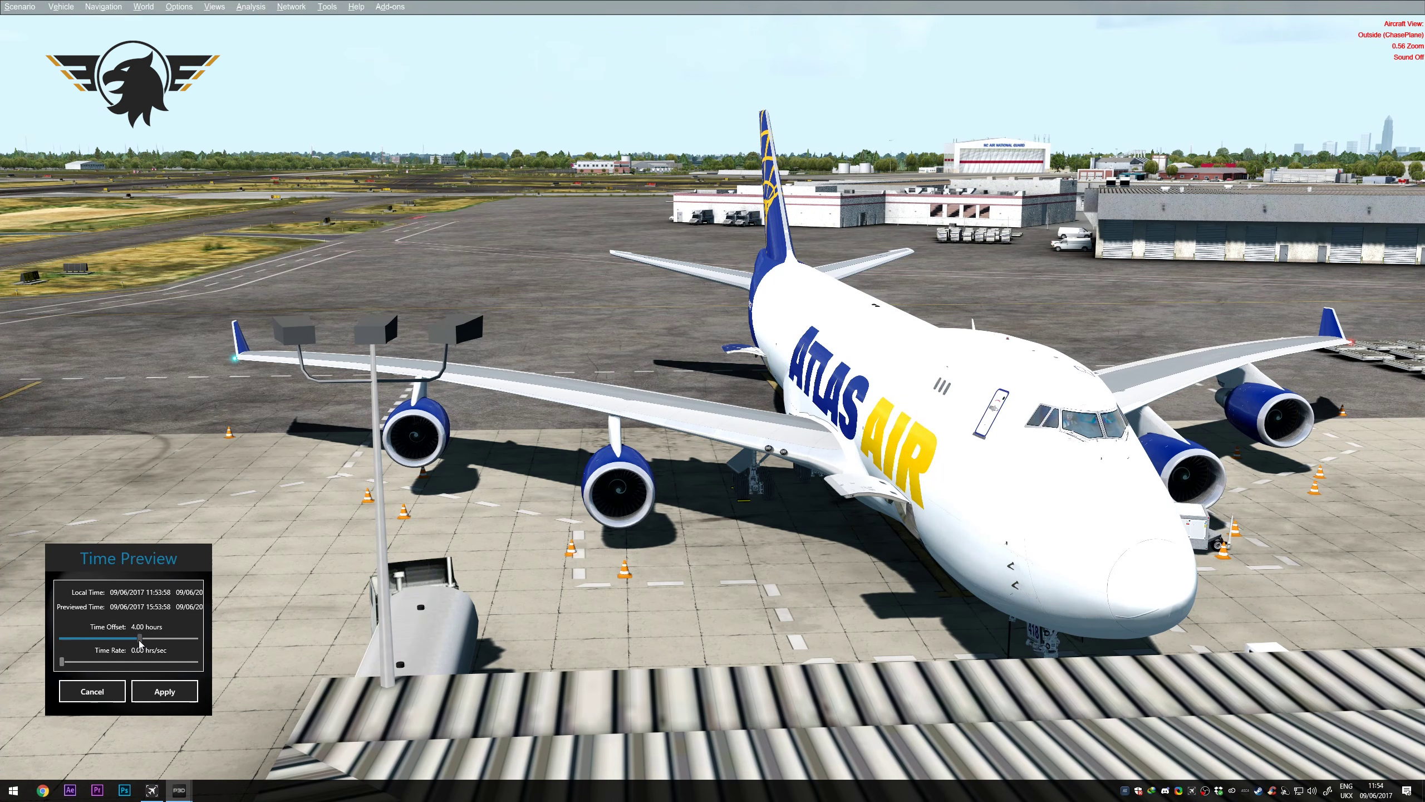
pyautogui.moveTo(141, 644); pyautogui.dragTo(151, 645)
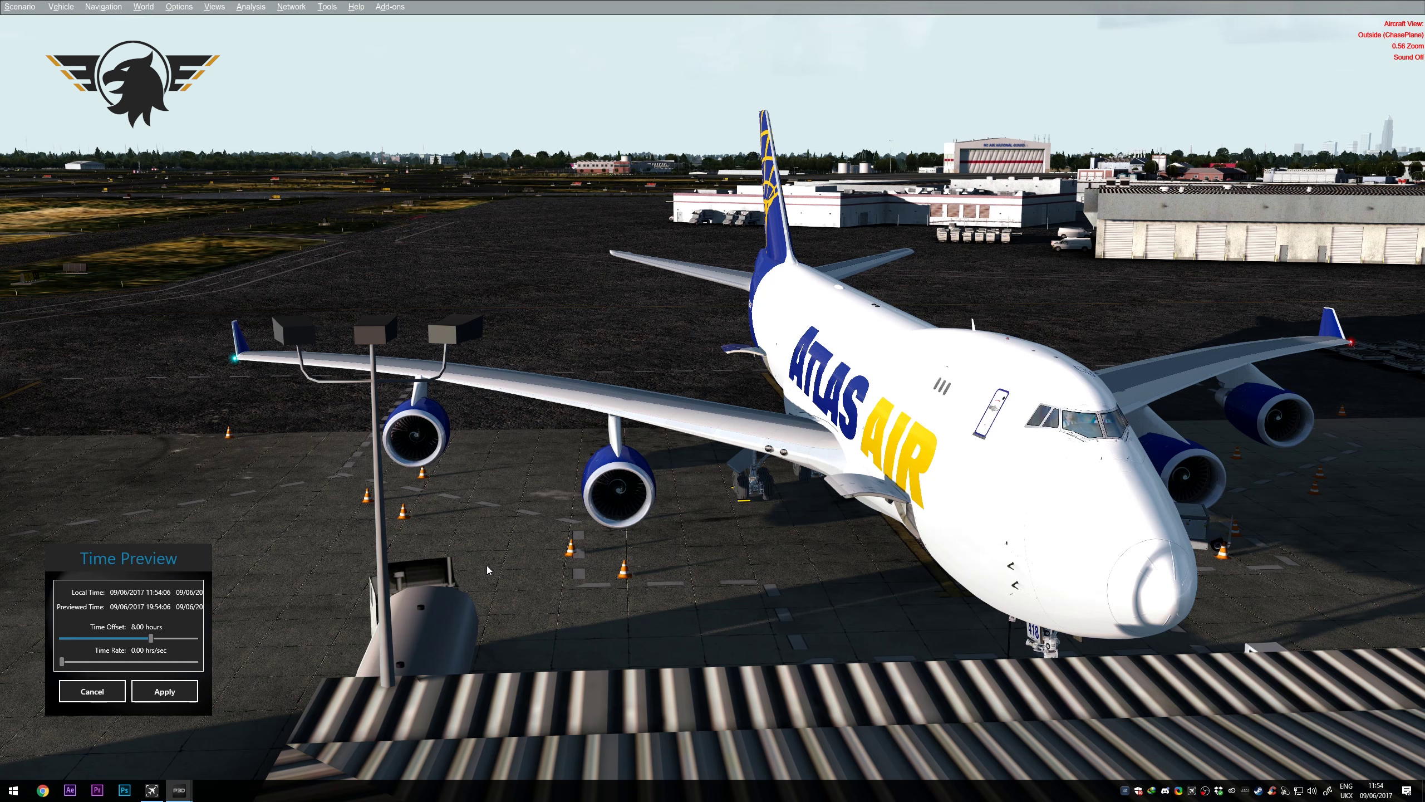
# Step: Look around the apron, sky, terminal and surrounding terrain to examine the evening lighting and shadows
pyautogui.press('Left')
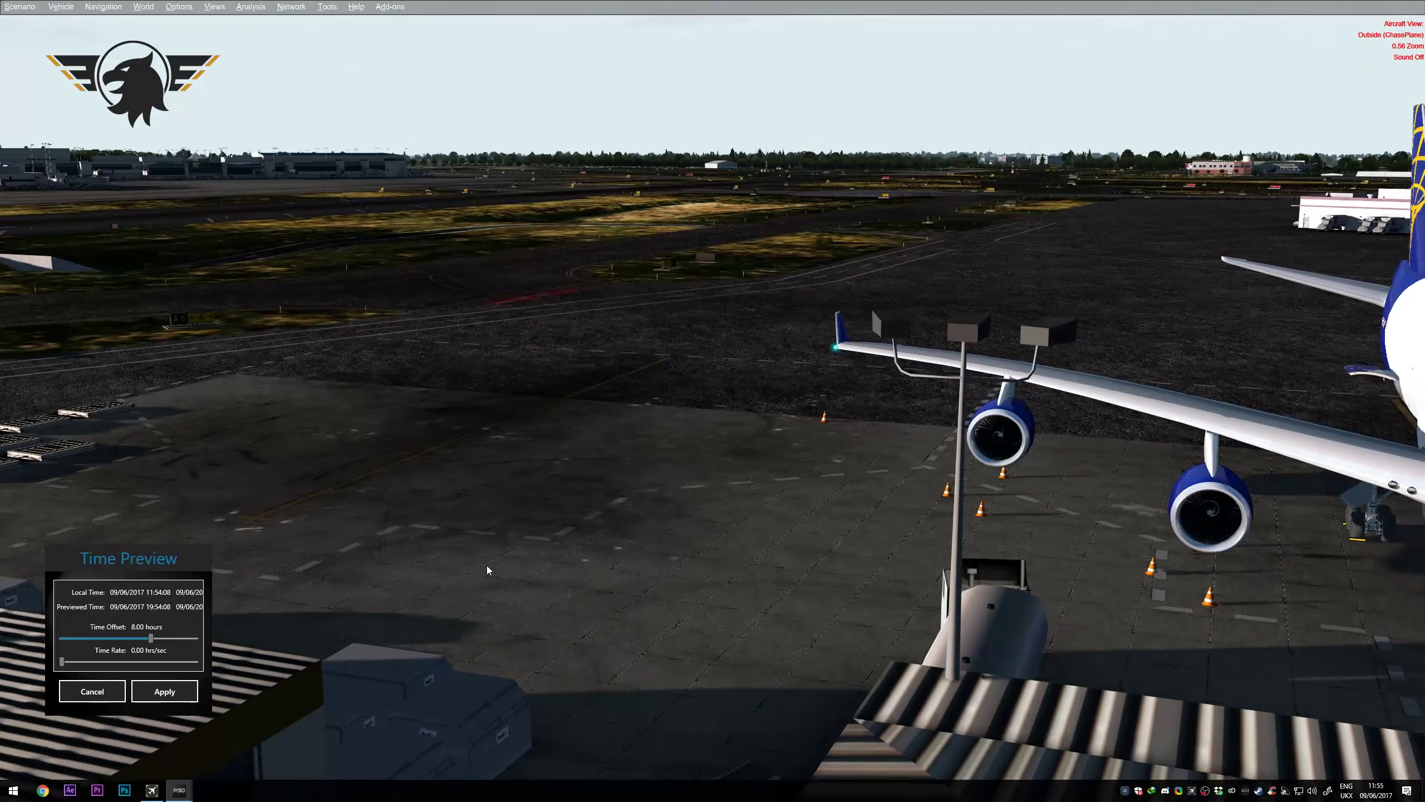
pyautogui.press('Up')
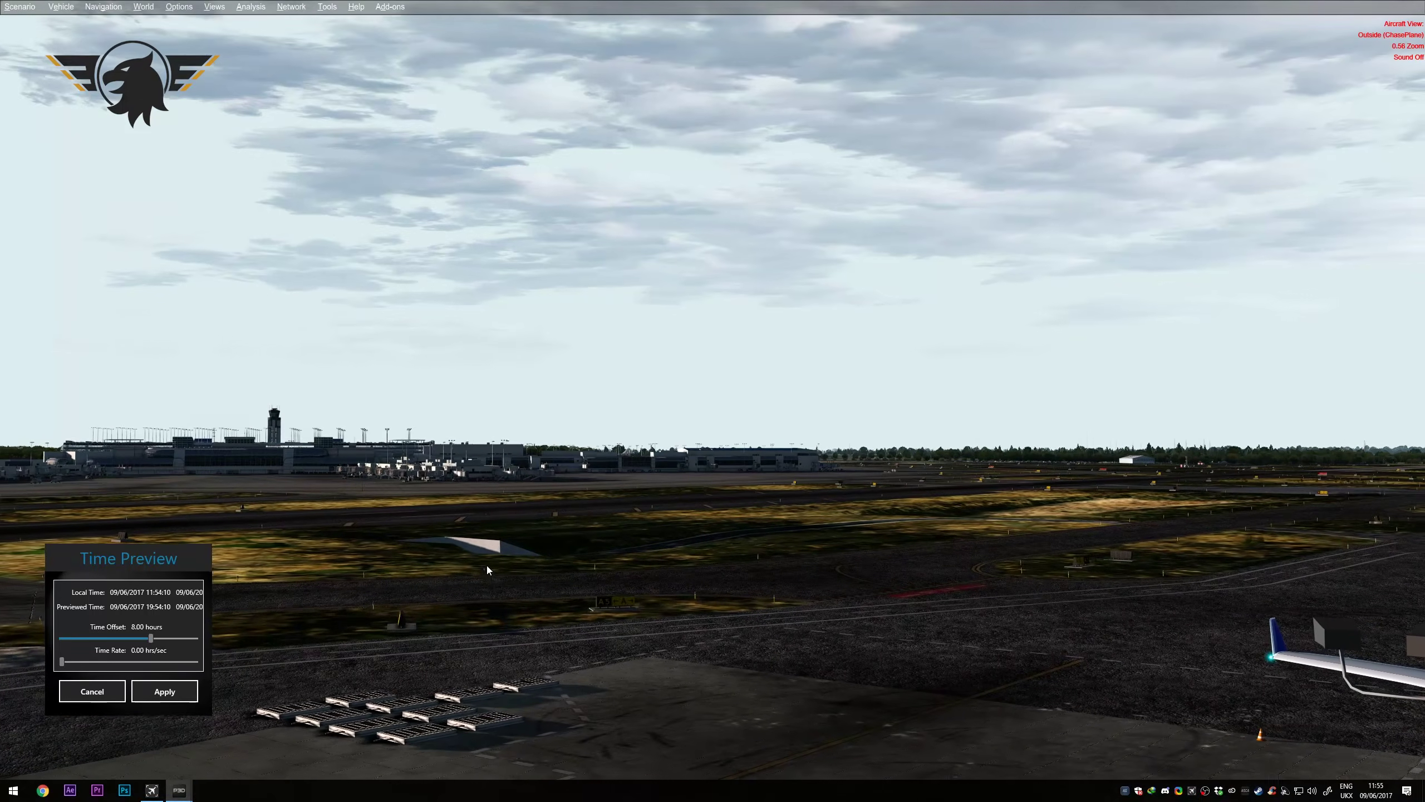
pyautogui.press('Left')
pyautogui.press('Down')
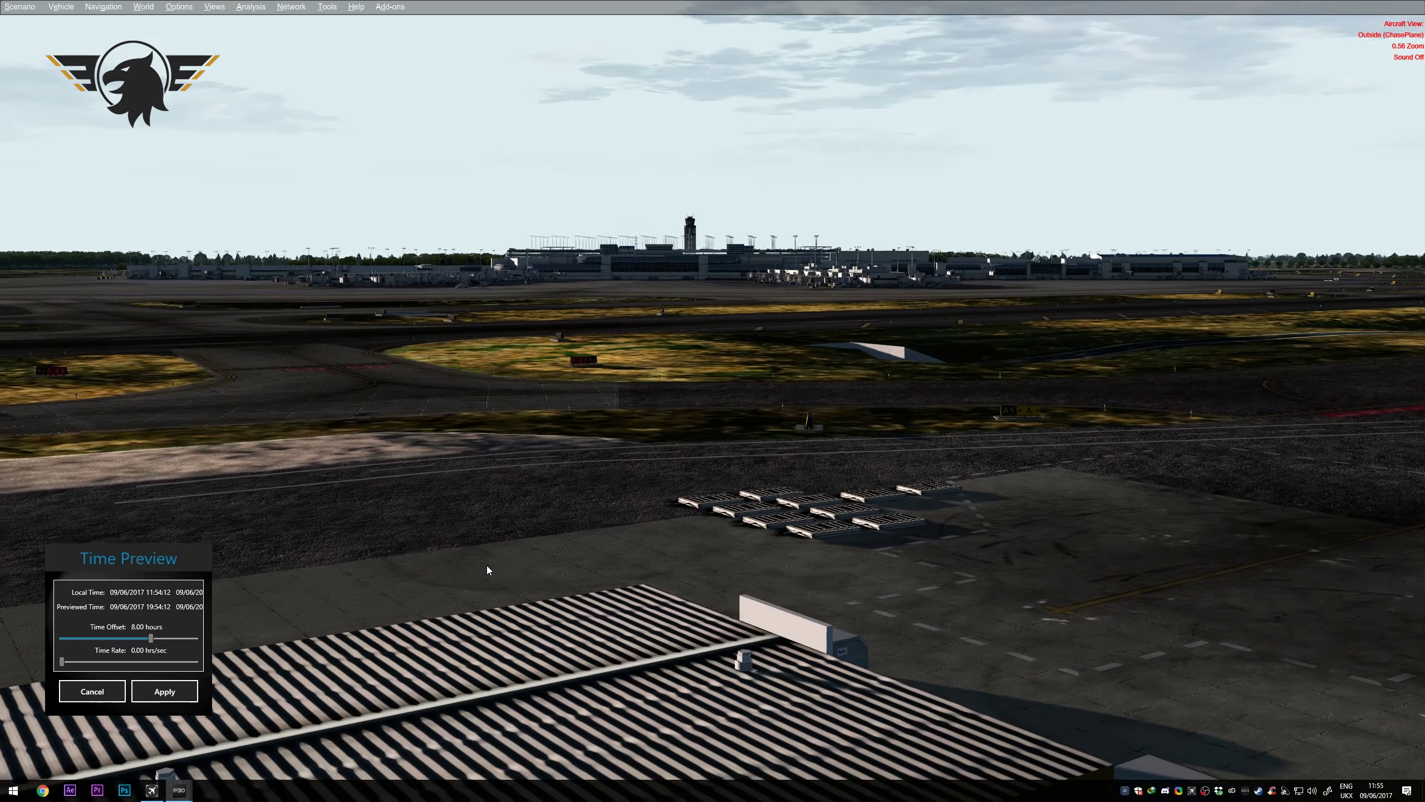
pyautogui.press('Left')
pyautogui.press('Left')
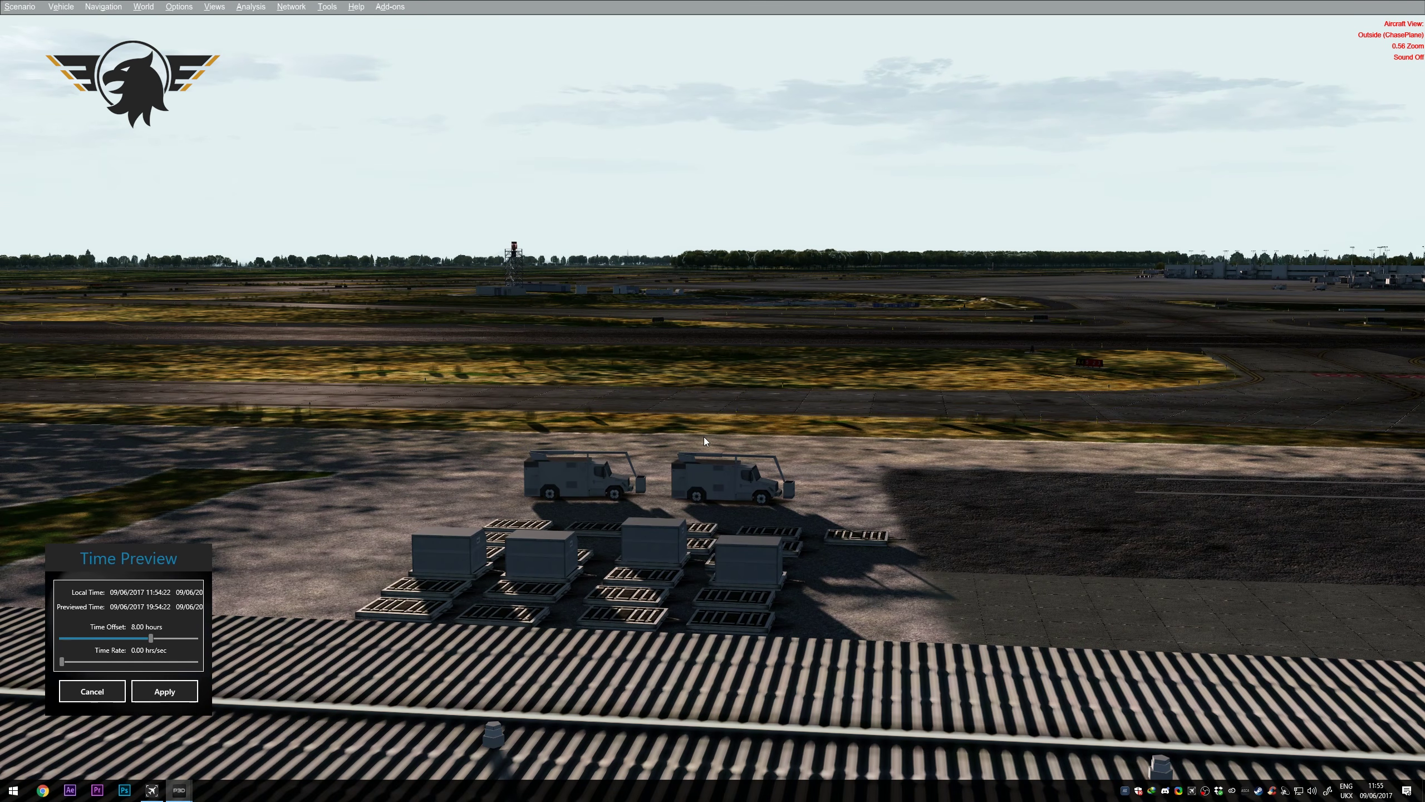
pyautogui.press('Left')
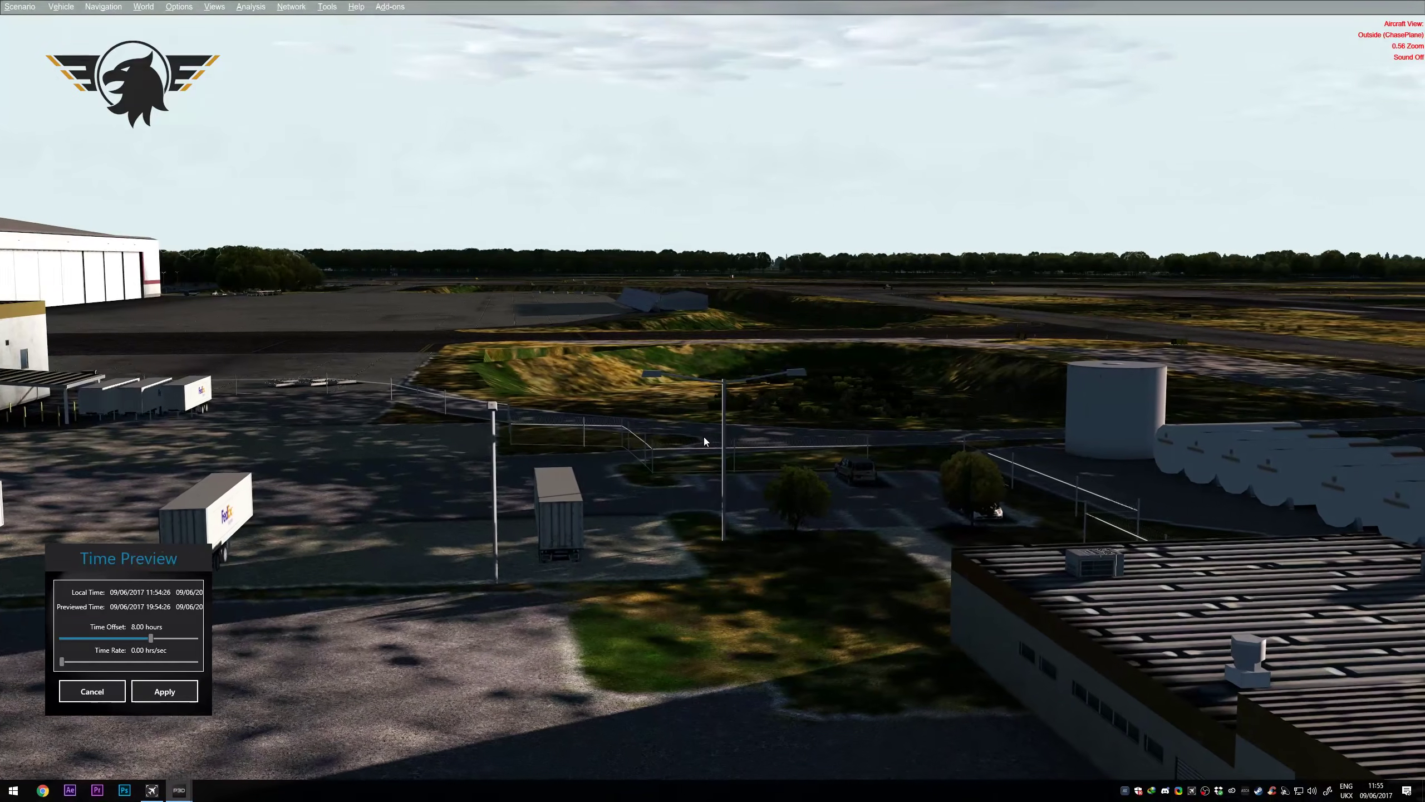
# Step: Set the time offset to 8.60 hours and apply the previewed sunset time
pyautogui.moveTo(152, 641); pyautogui.dragTo(154, 641)
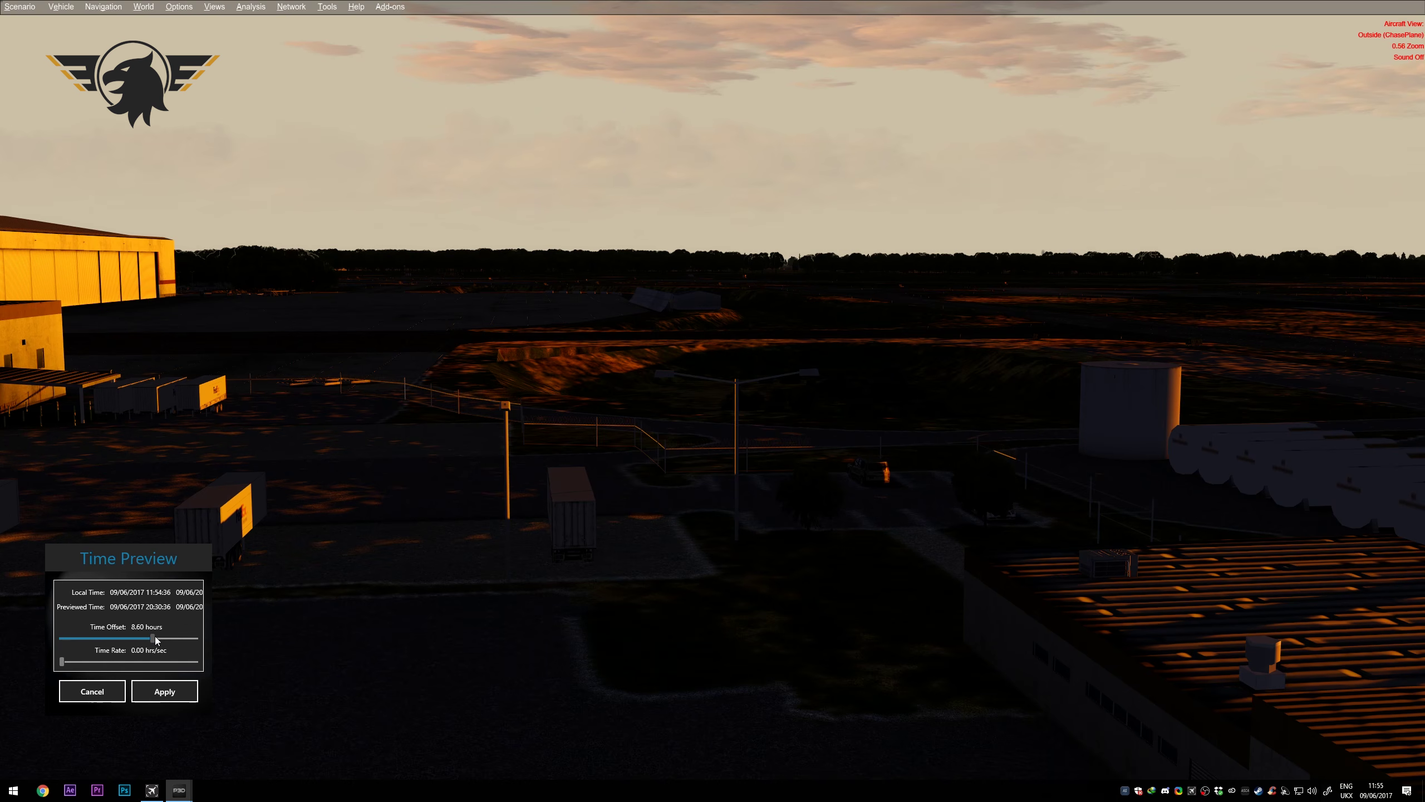
pyautogui.press('Return')
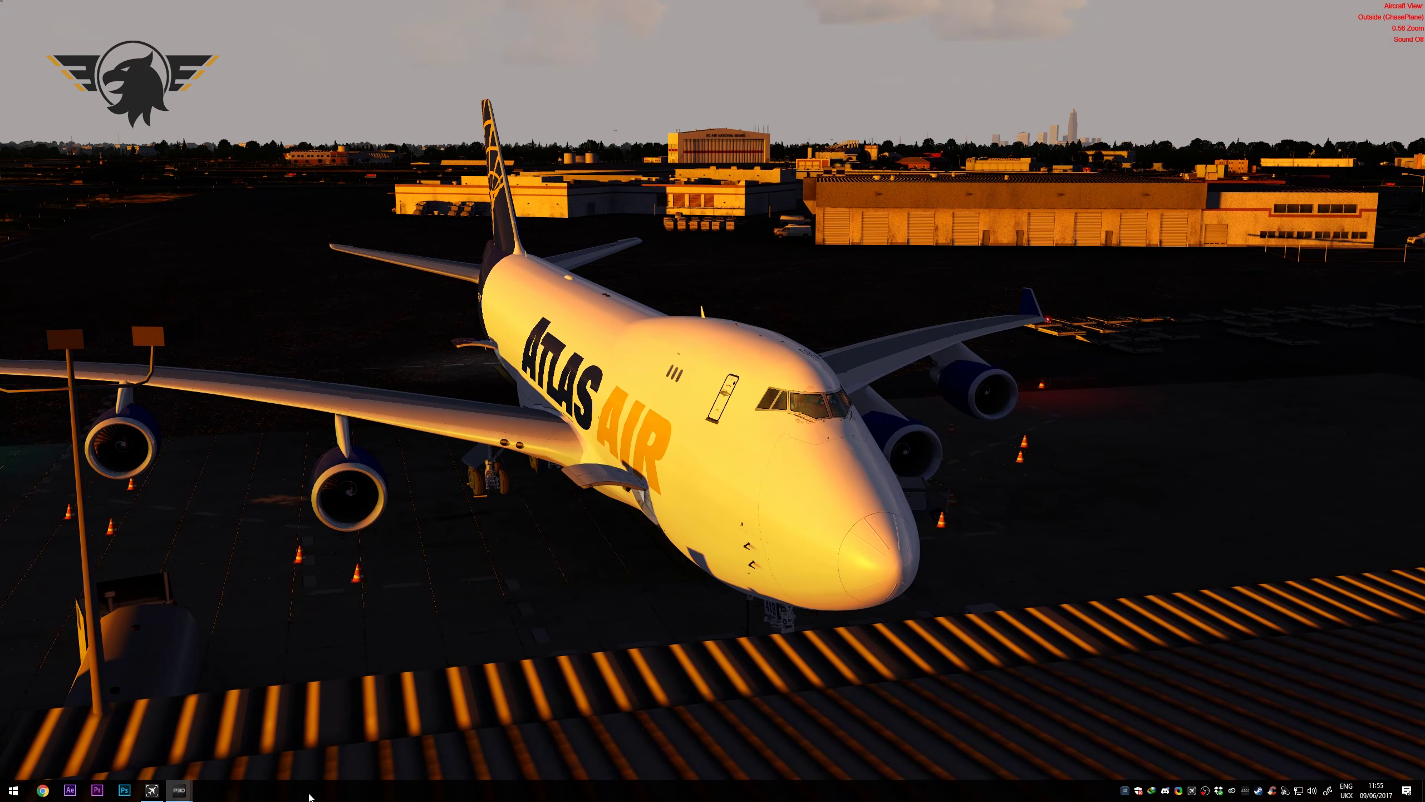
# Step: Reopen Time Preview, raise the time offset to 9.20 and on to 9.40 hours, and apply the previewed night time
pyautogui.click(152, 790)
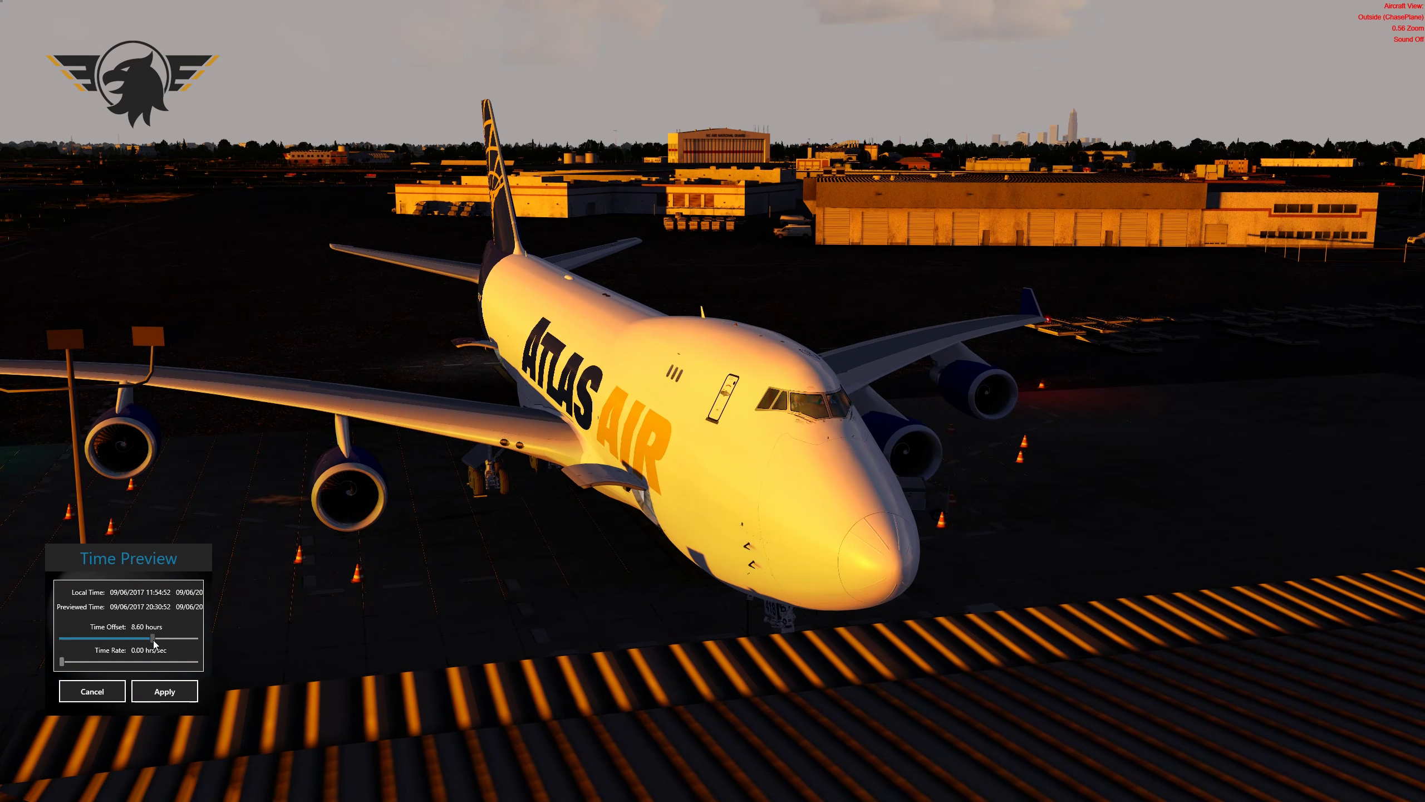
pyautogui.moveTo(154, 640); pyautogui.dragTo(155, 639)
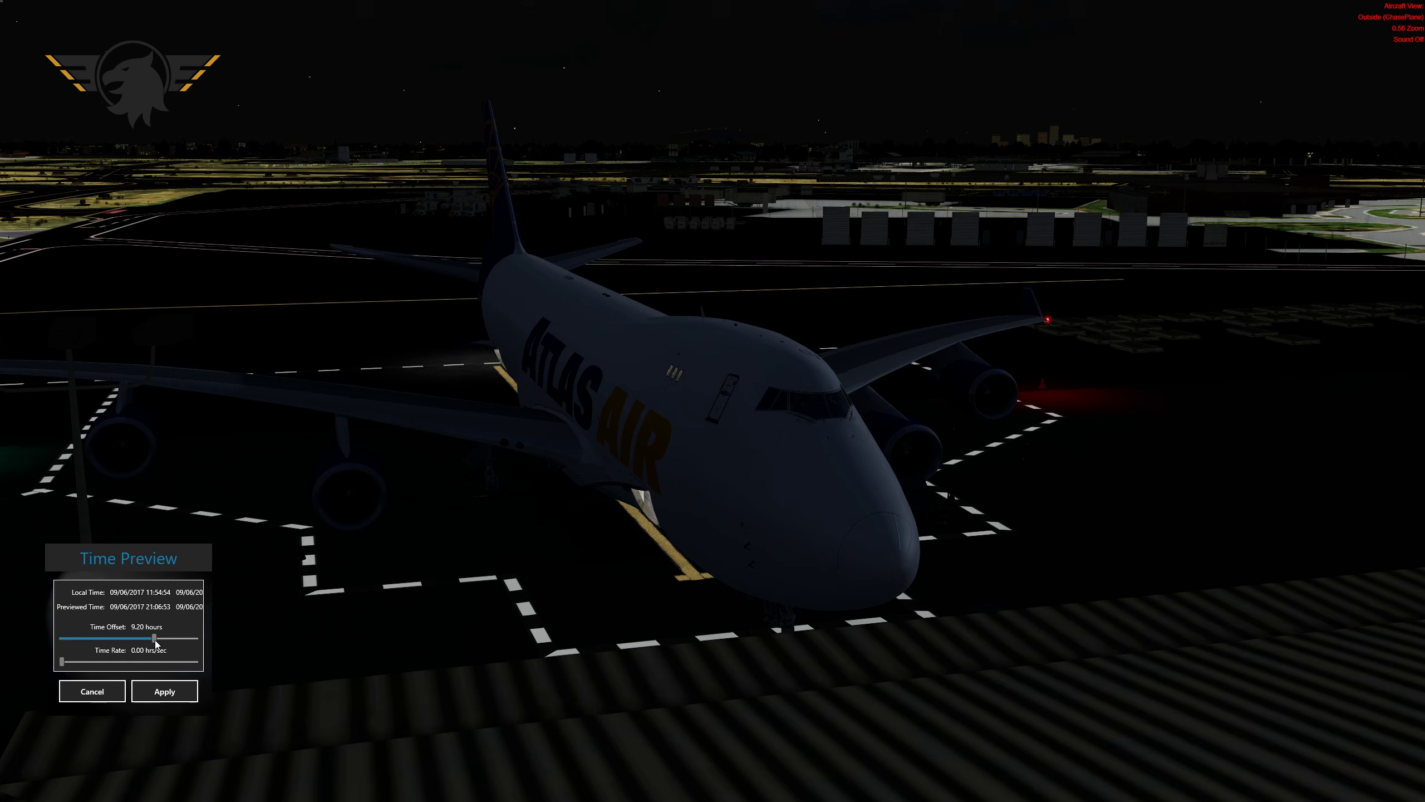
pyautogui.moveTo(155, 640); pyautogui.dragTo(156, 640)
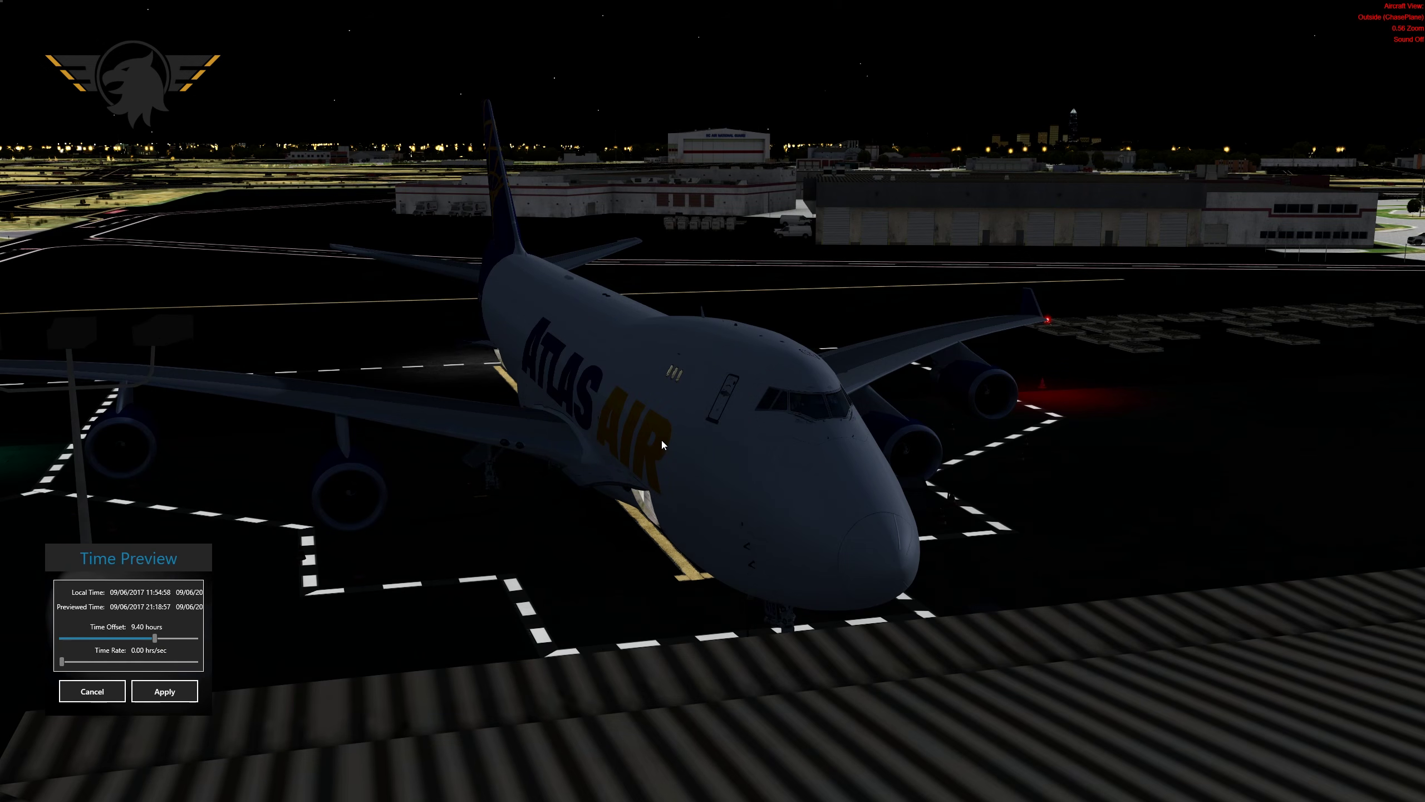
pyautogui.click(164, 690)
pyautogui.click(638, 440)
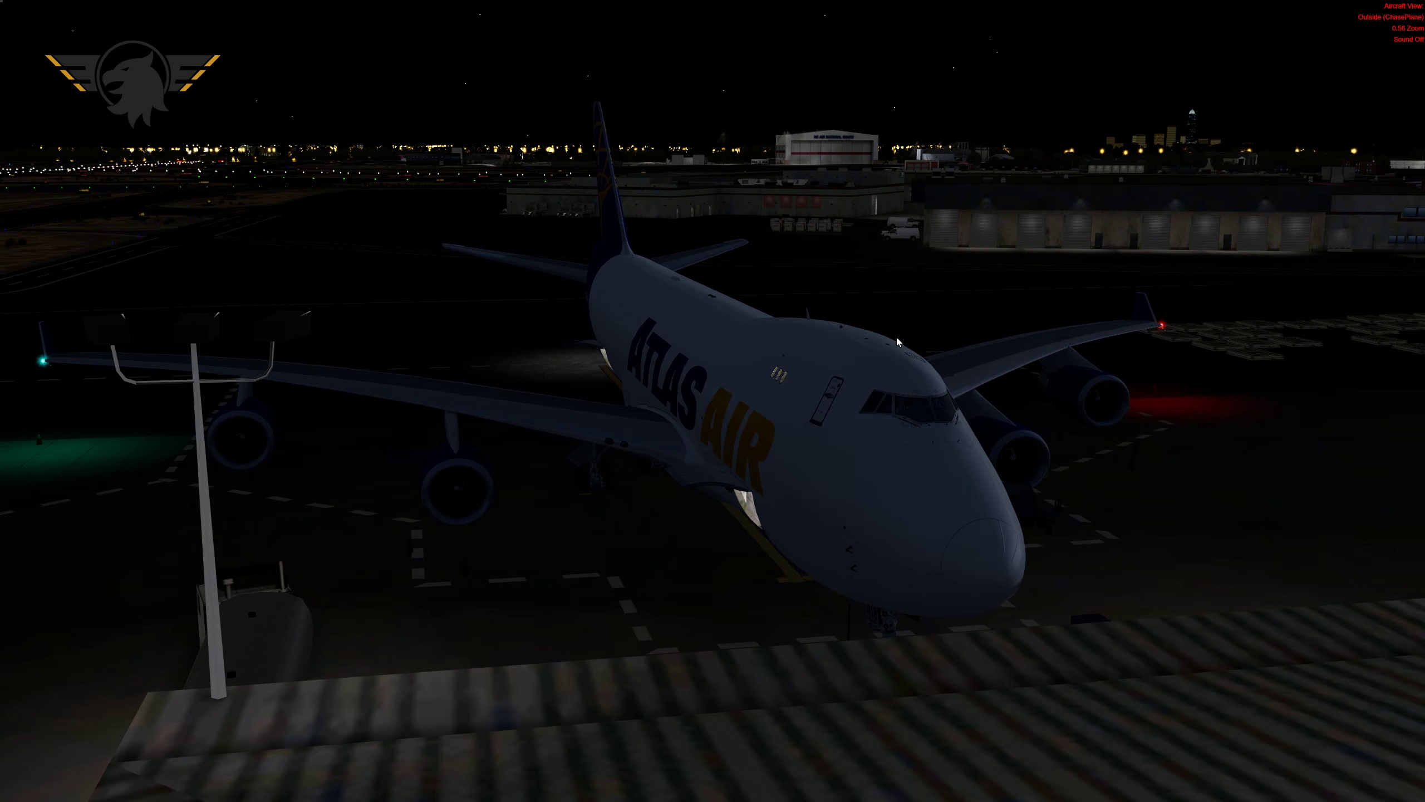
# Step: Look over the parked 747 and the surrounding airport to examine the night lighting on the fuselage, wings and apron
pyautogui.moveTo(902, 387); pyautogui.dragTo(937, 361)
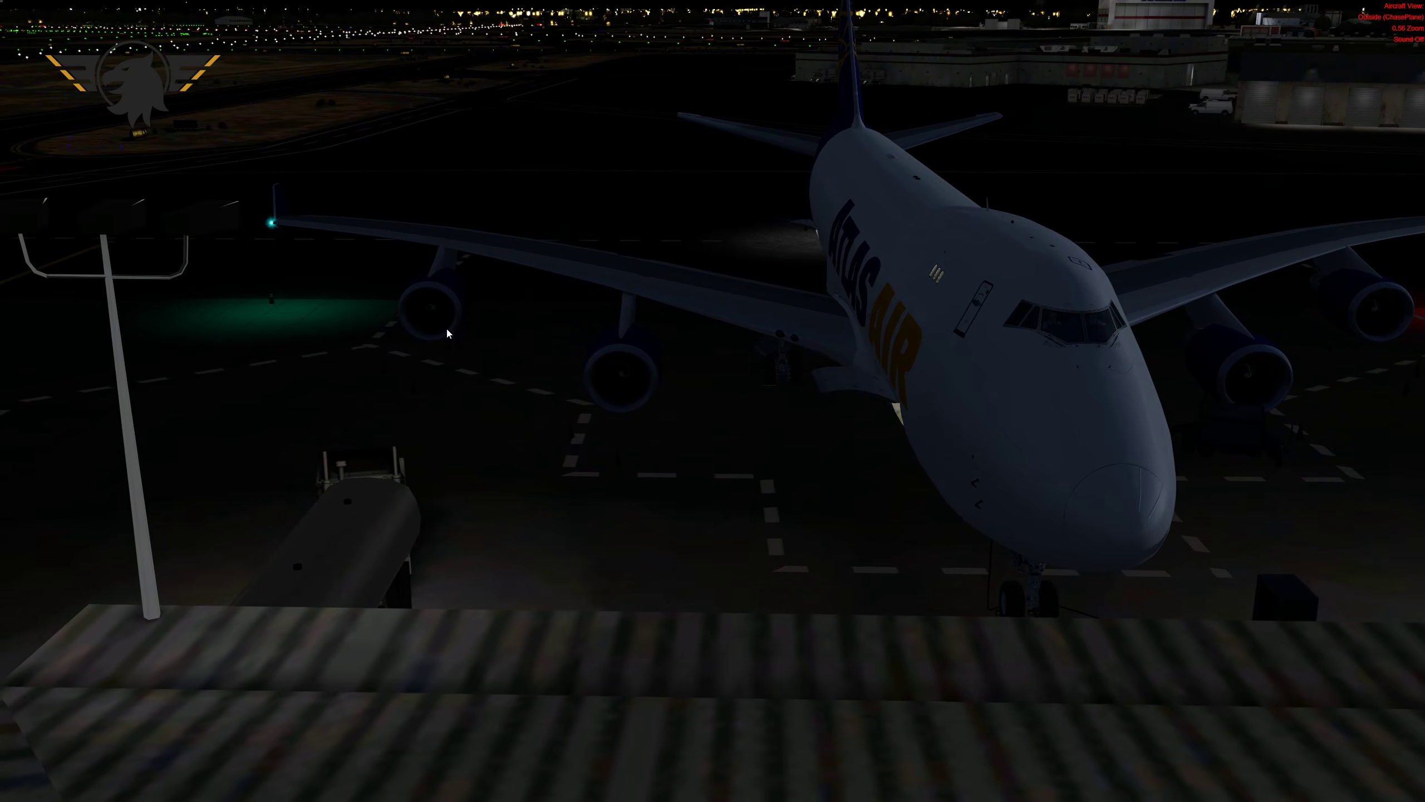
pyautogui.moveTo(940, 427); pyautogui.dragTo(745, 278)
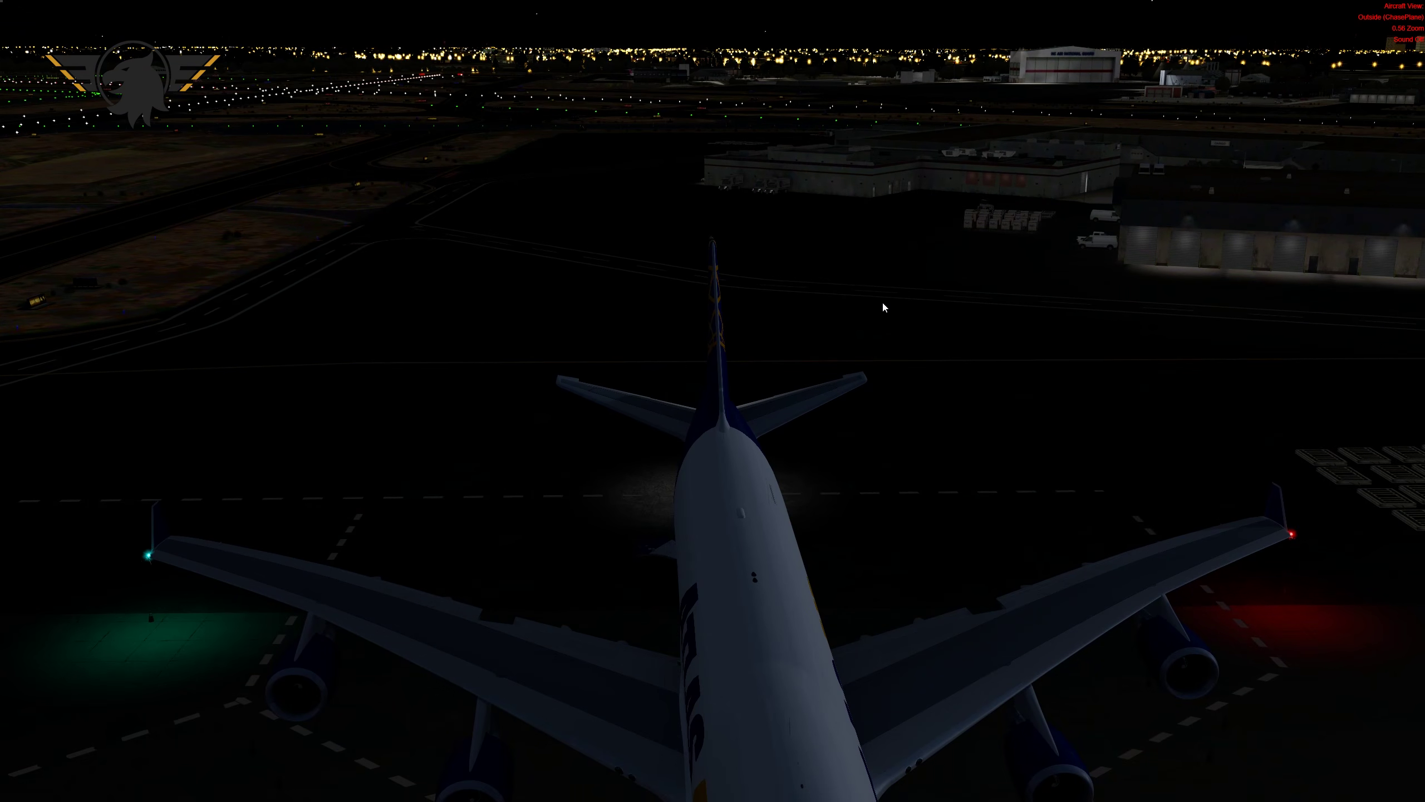
pyautogui.scroll(-5, 882, 304)
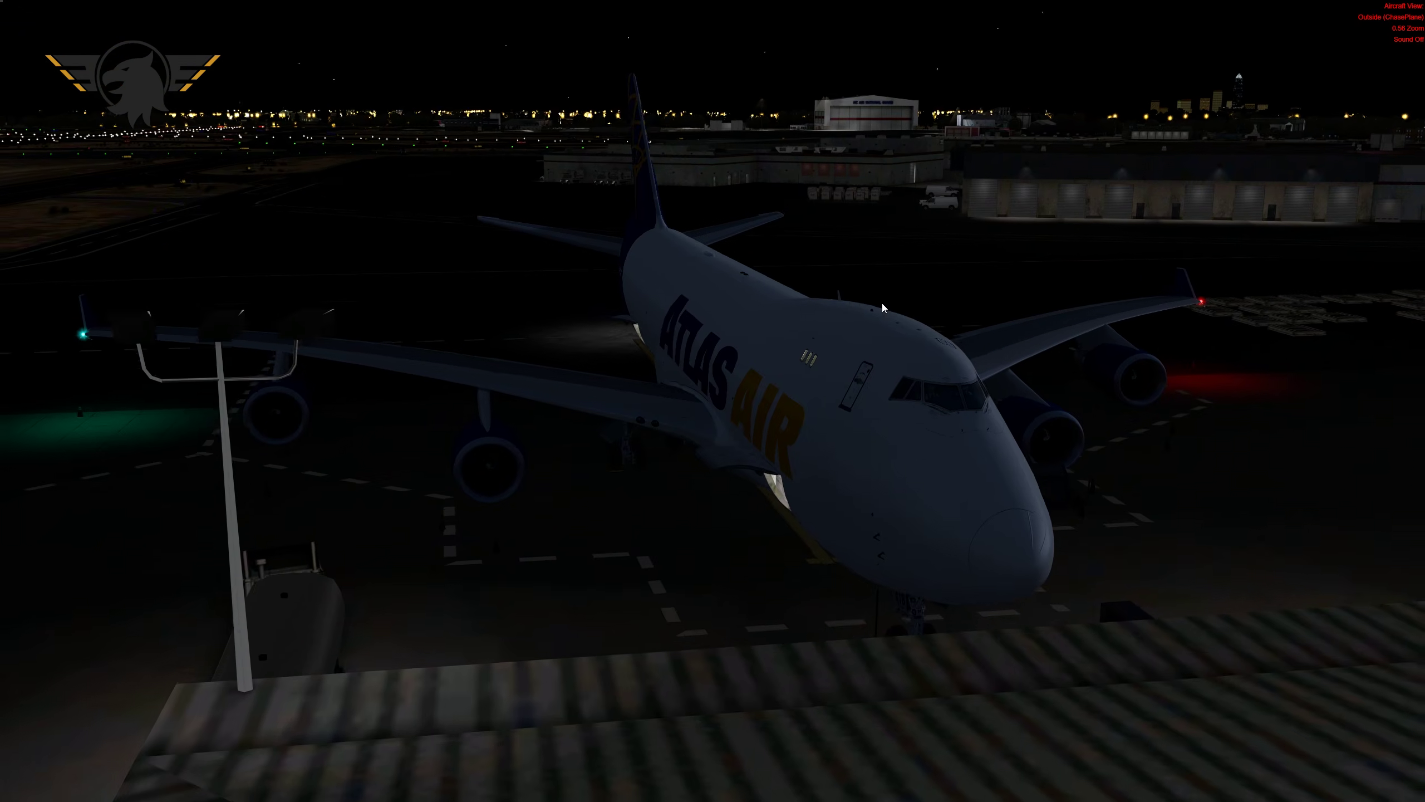
# Step: Request the GSX catering service with UPS as handling operator and LSG Sky Chefs as catering operator
pyautogui.hotkey('ctrl', 'F12')
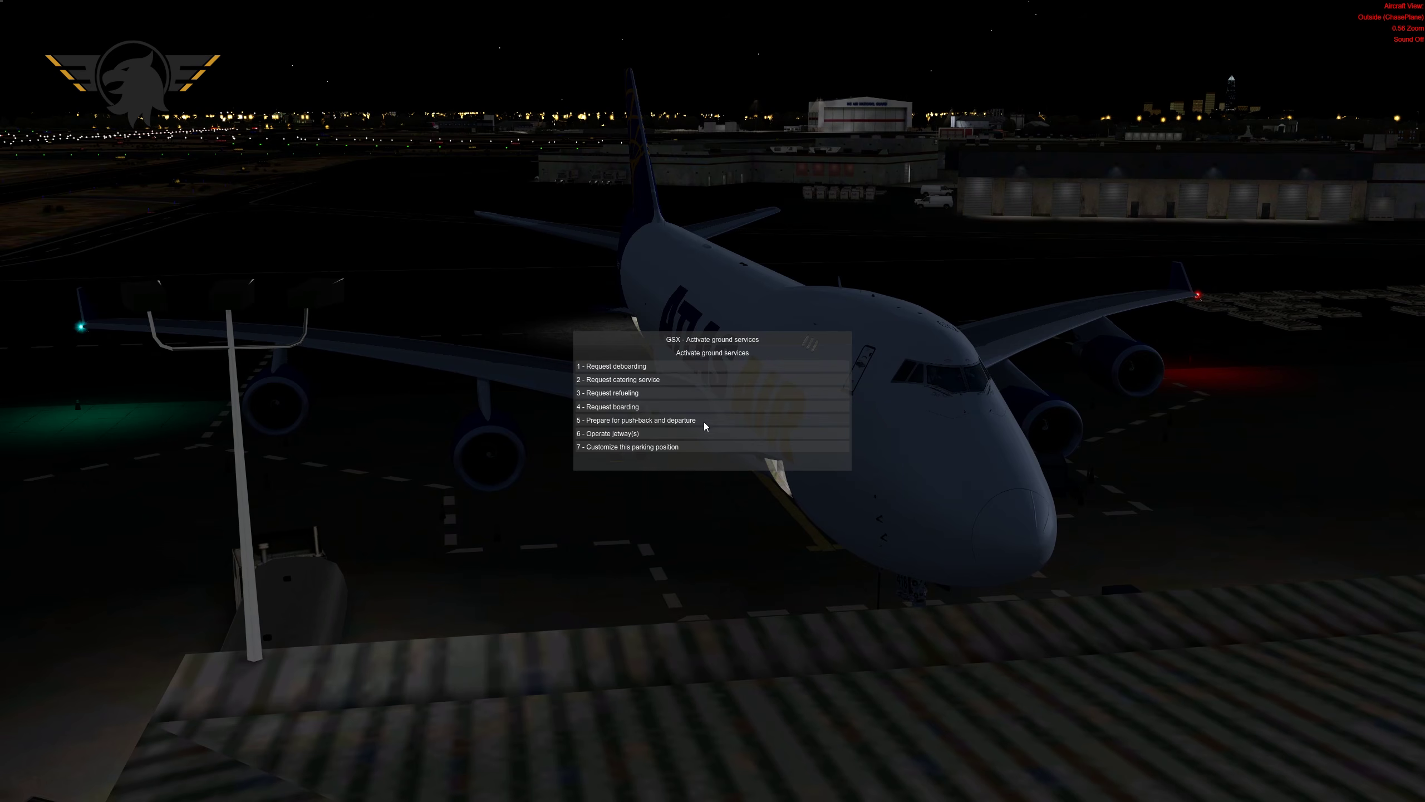
pyautogui.click(644, 381)
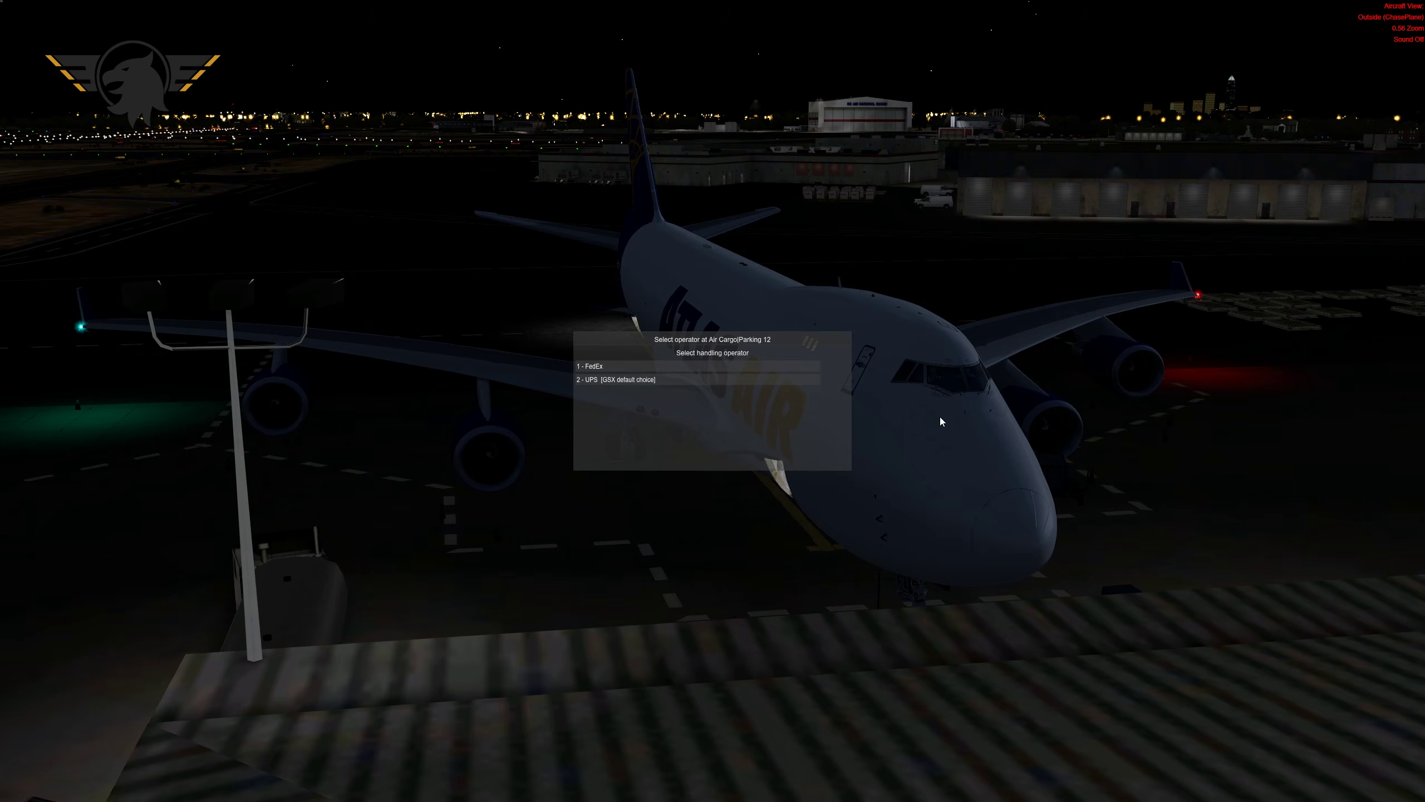
pyautogui.click(619, 382)
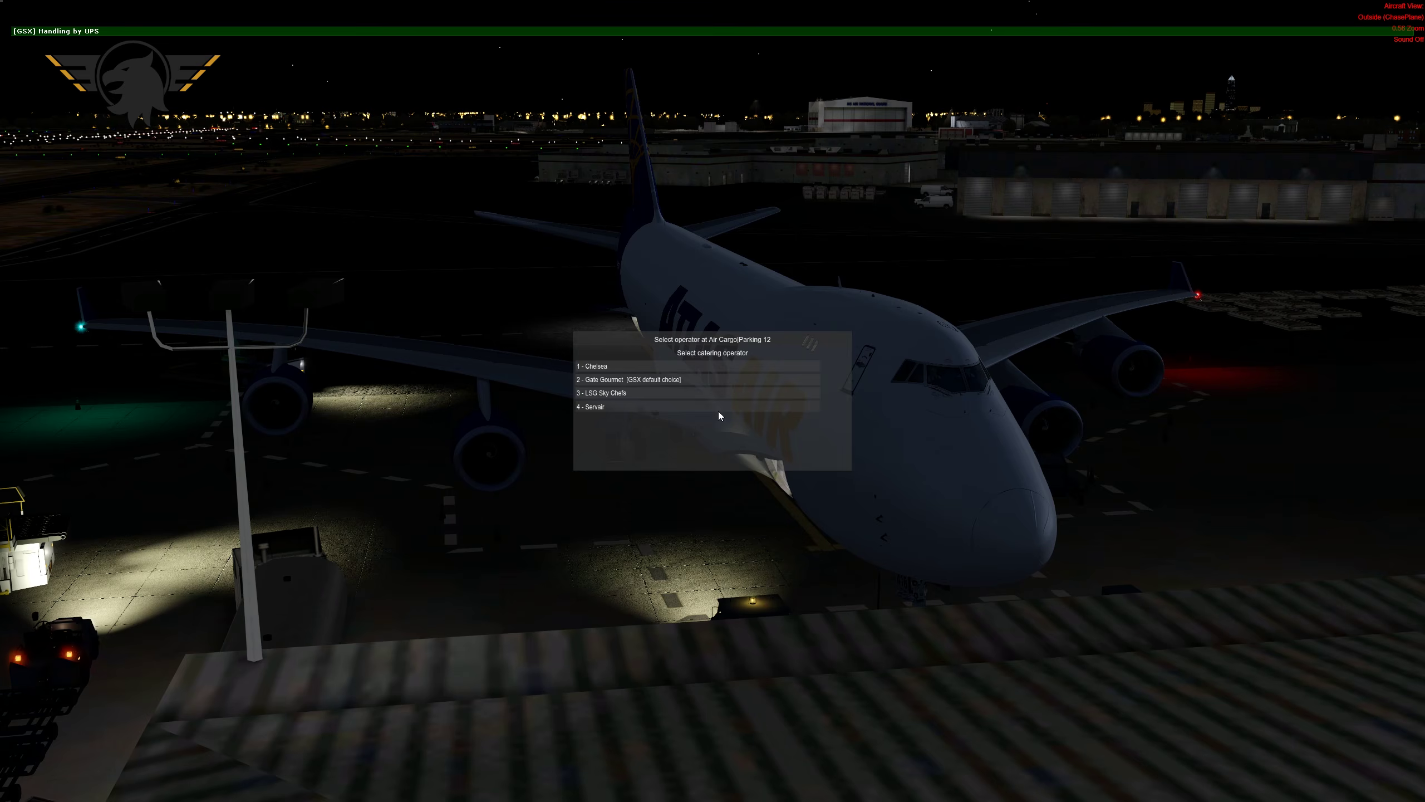
pyautogui.click(605, 391)
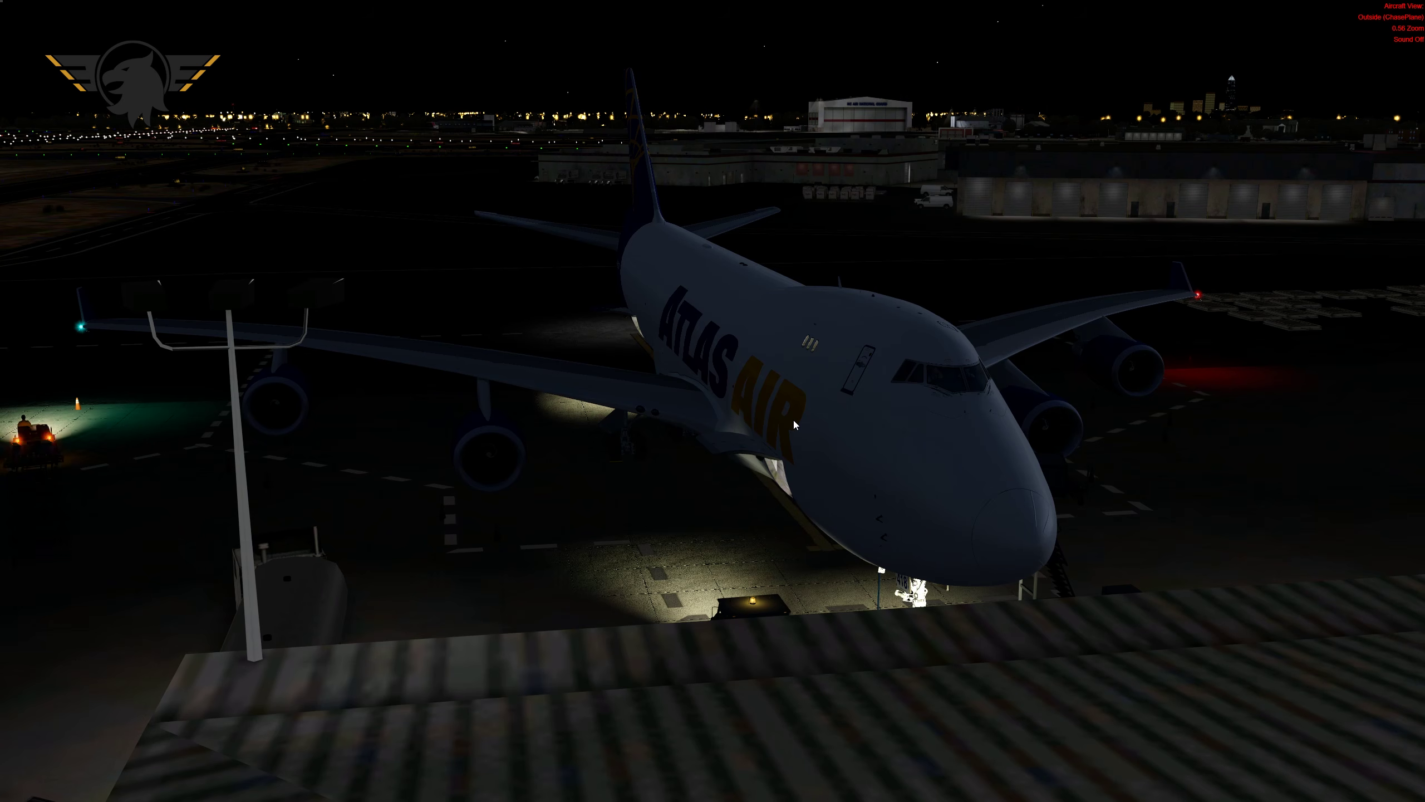
# Step: Shift the outside view around the 747's nose and nose gear to examine how the ground service lights illuminate the apron
pyautogui.press('Right')
pyautogui.moveTo(751, 416); pyautogui.dragTo(819, 405)
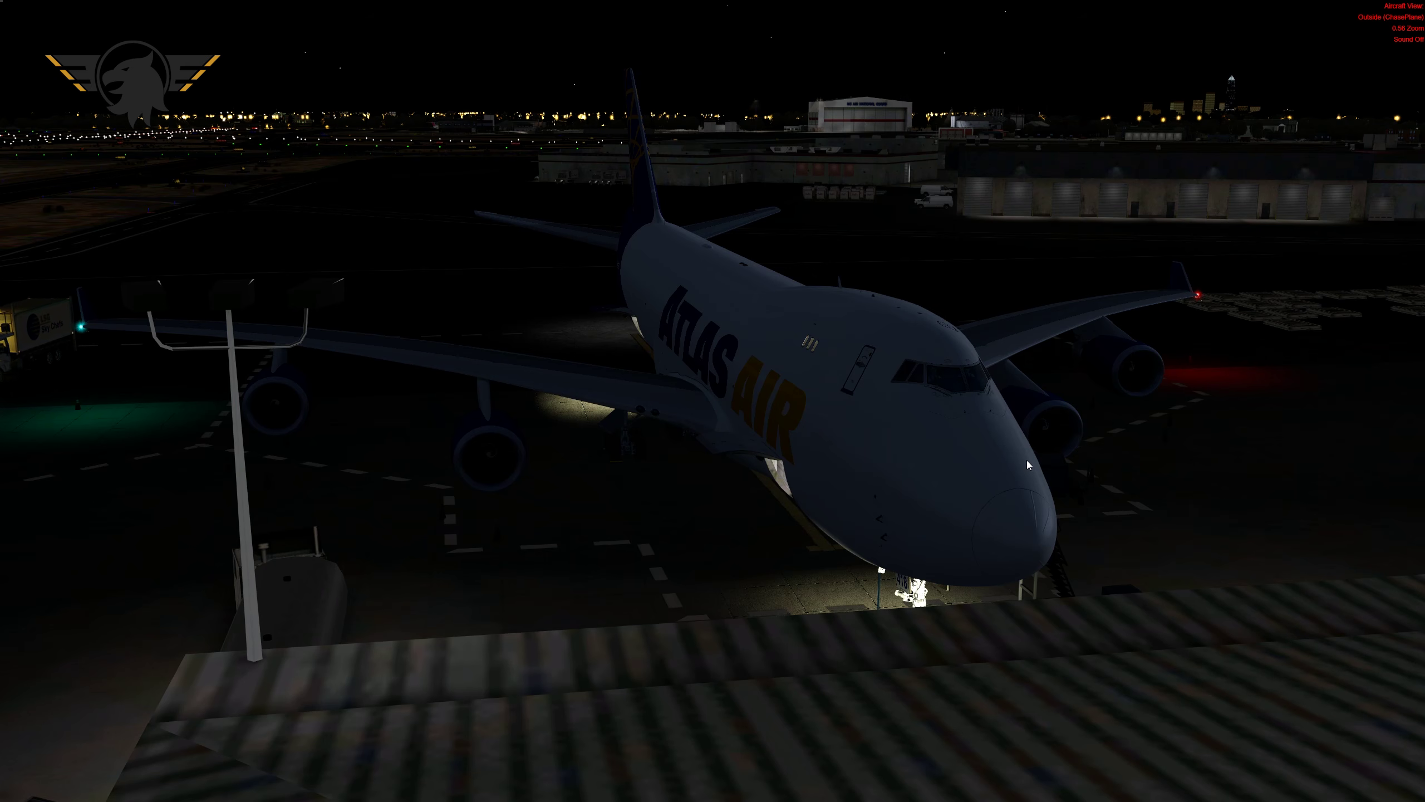
pyautogui.moveTo(1050, 475); pyautogui.dragTo(957, 493)
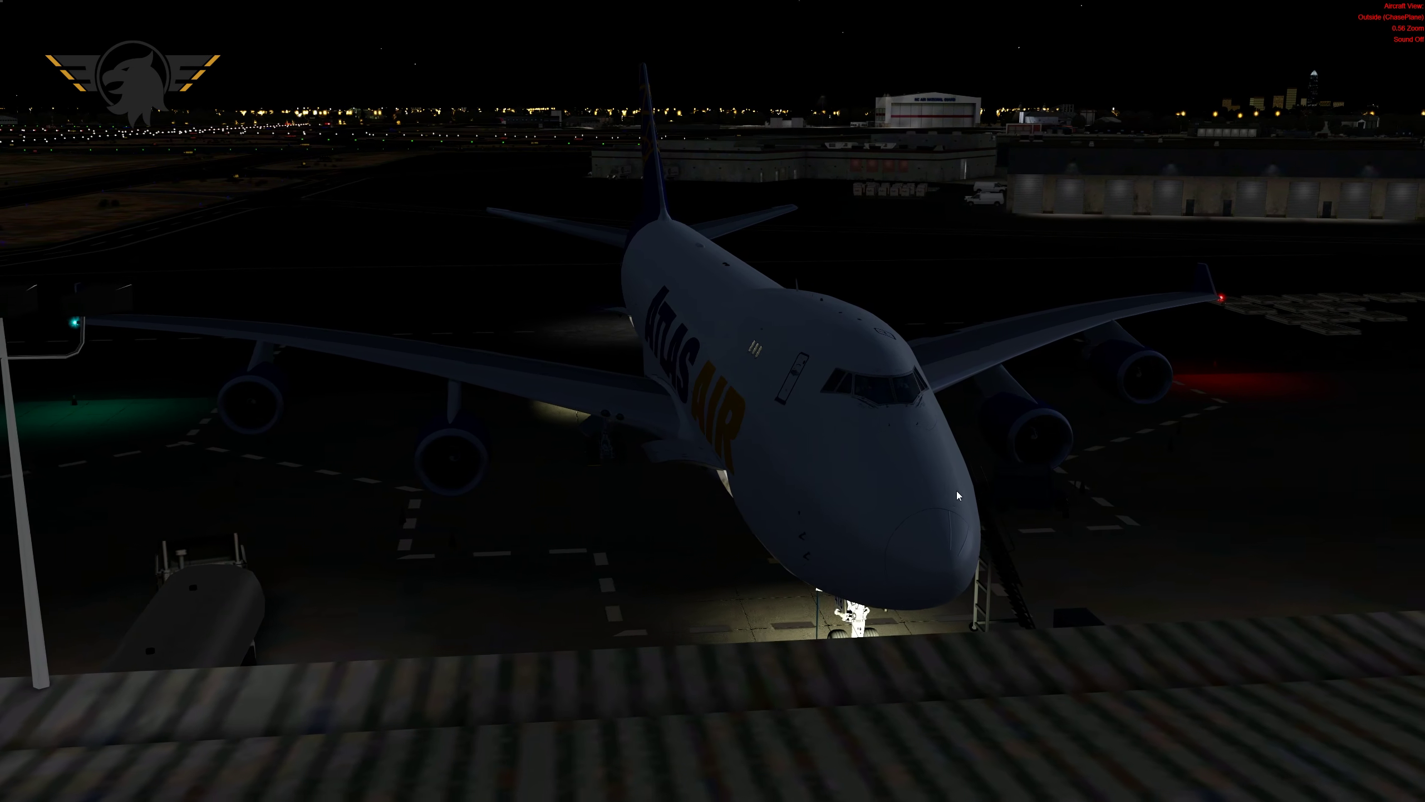
pyautogui.moveTo(1077, 495); pyautogui.dragTo(1121, 475)
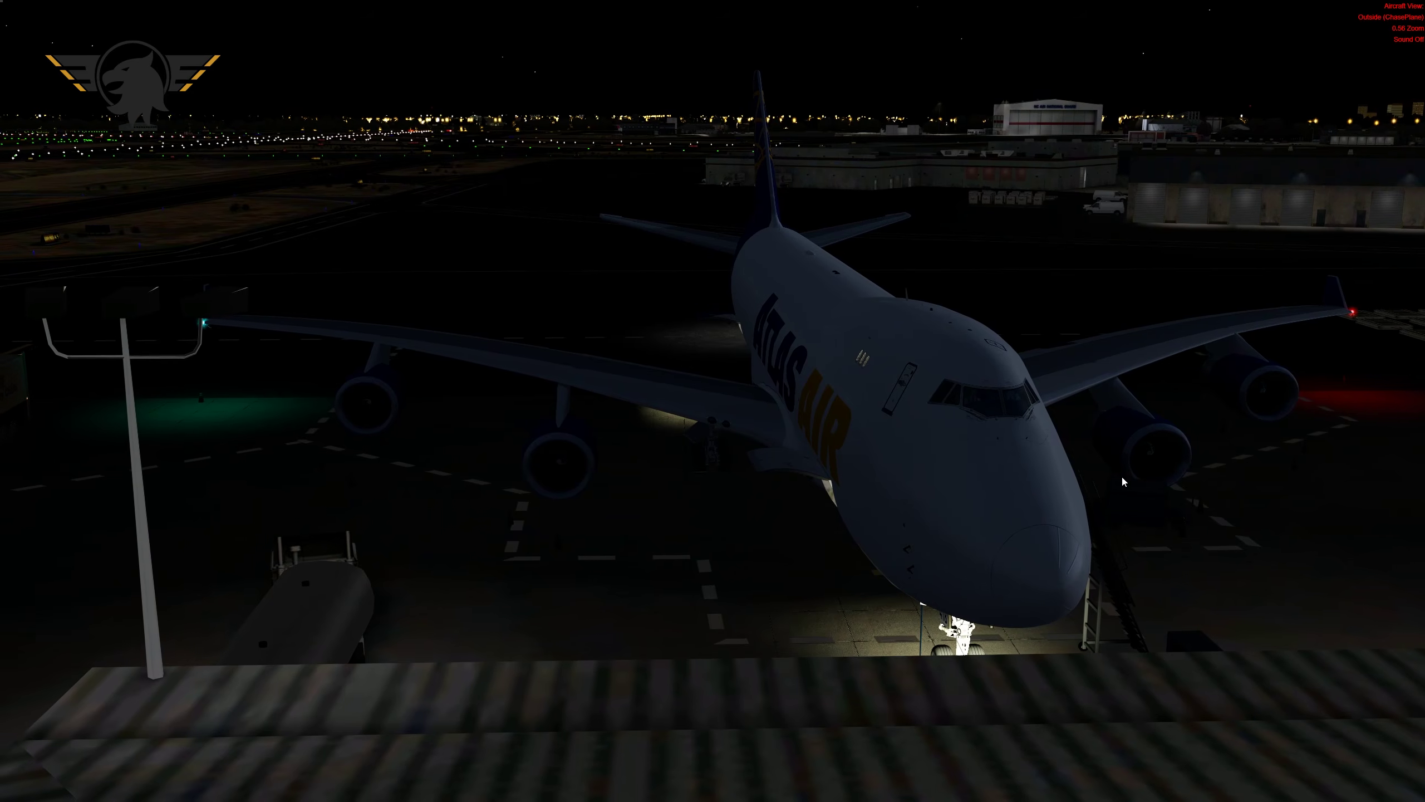